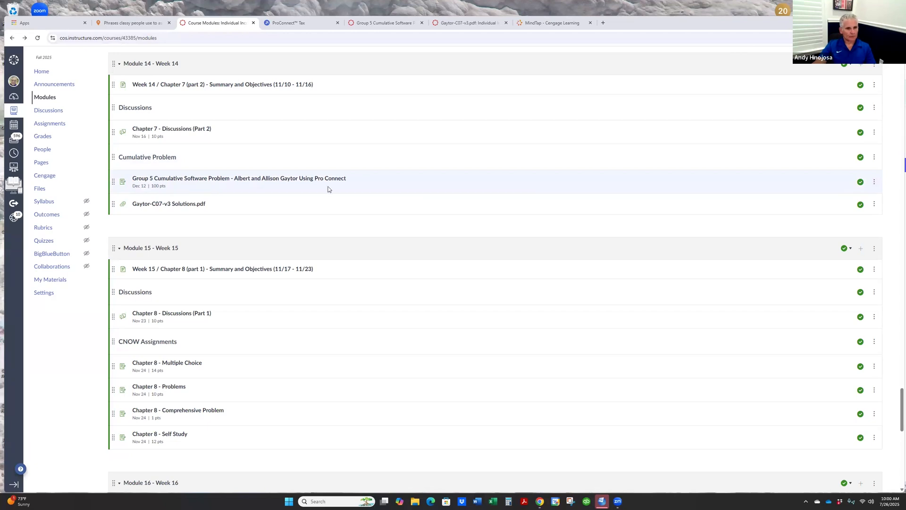
- Review the Group 5 Cumulative Software Problem assignment, the Chapter 7 ProConnect guide, the solution PDF and the textbook problem
left_click(232, 180)
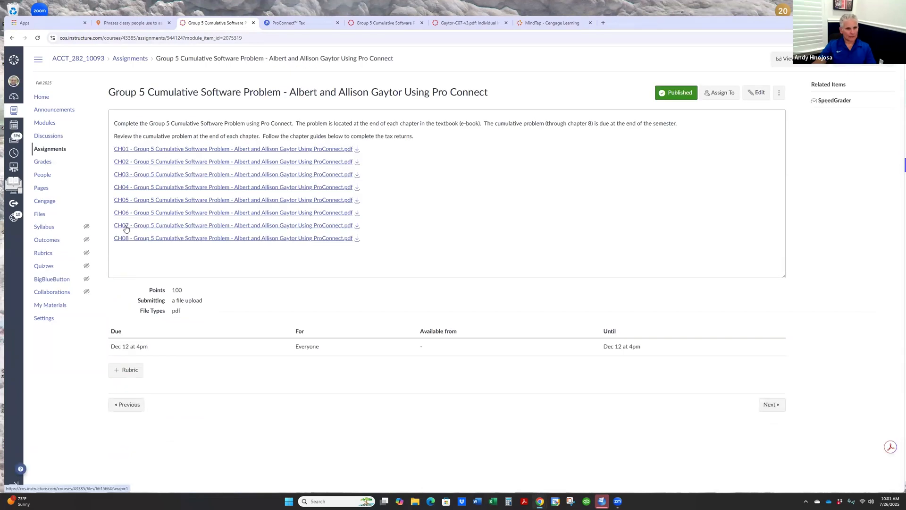
key("ctrl+Tab")
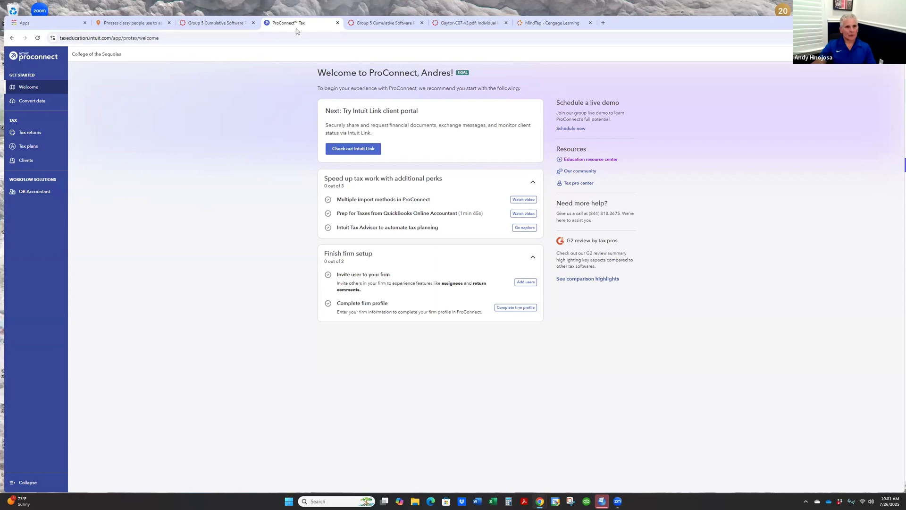
left_click(382, 25)
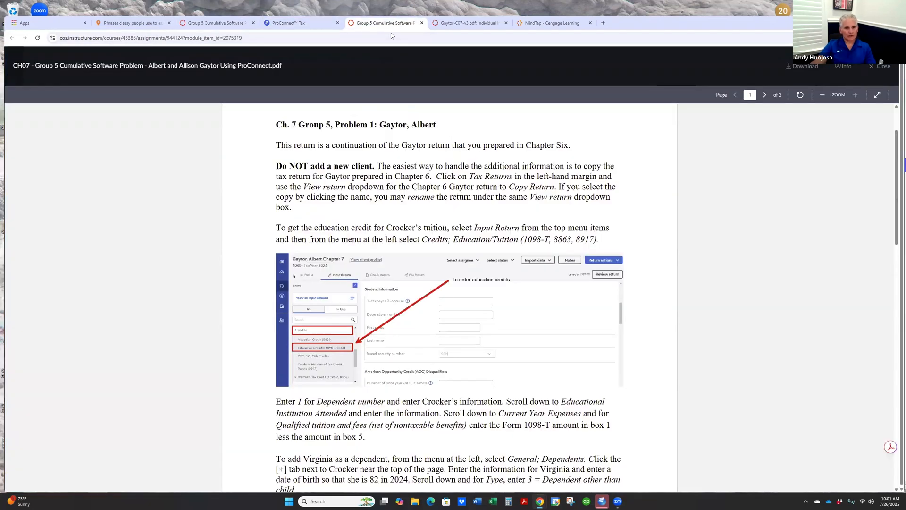
left_click(467, 23)
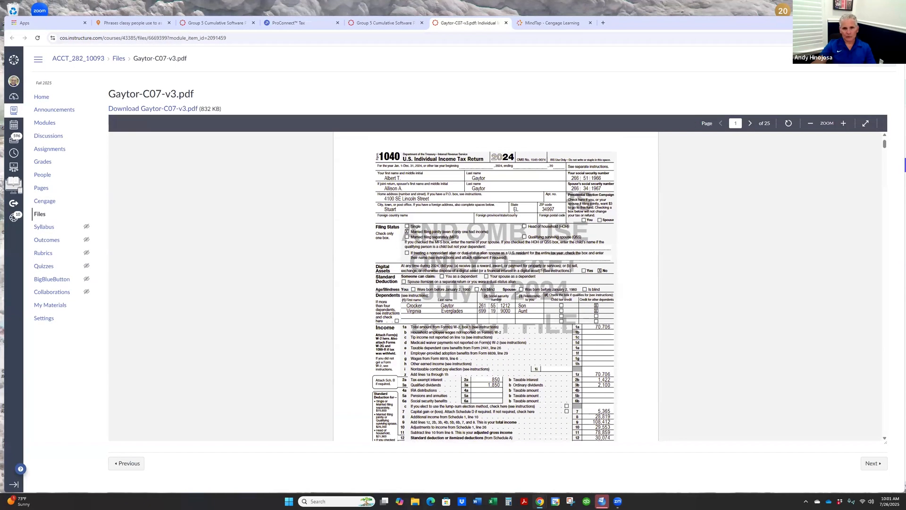
left_click(552, 23)
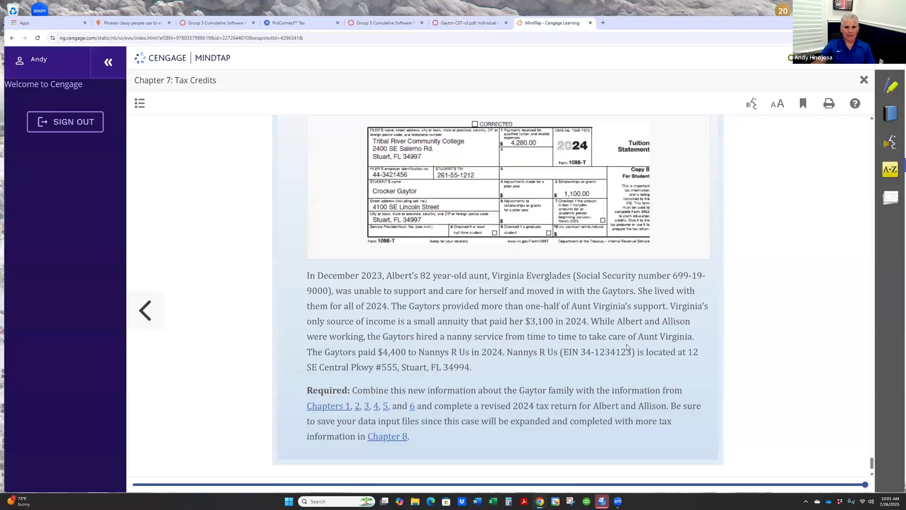
scroll(628, 291, "up", 4)
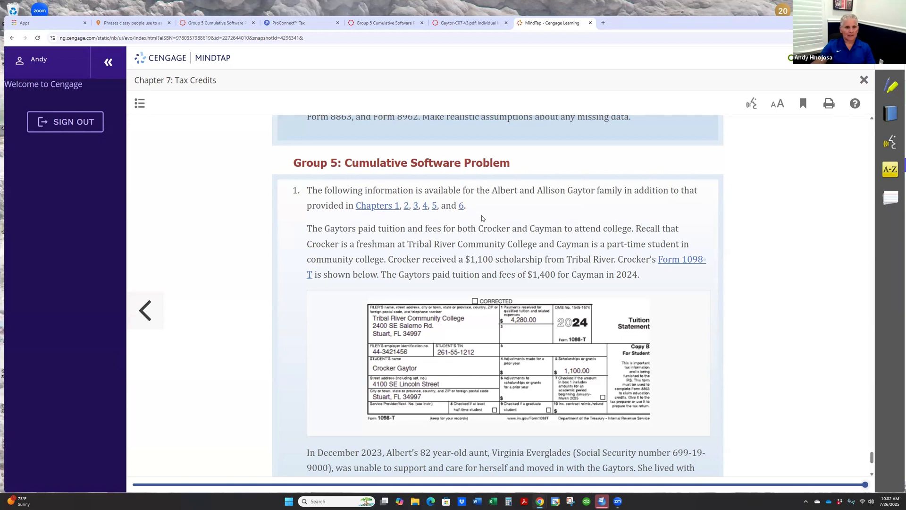
left_click(397, 23)
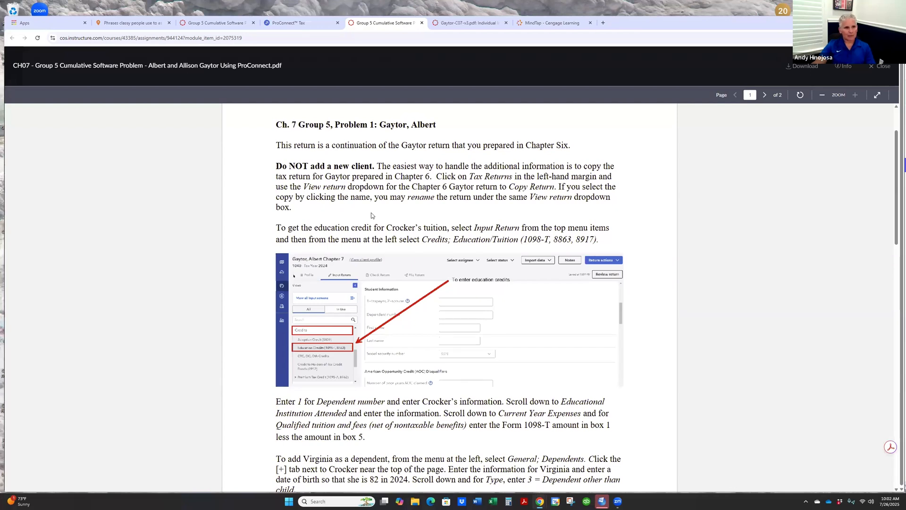
- Switch to ProConnect Tax and make a copy of the Chapter 6 individual tax return
left_click(293, 23)
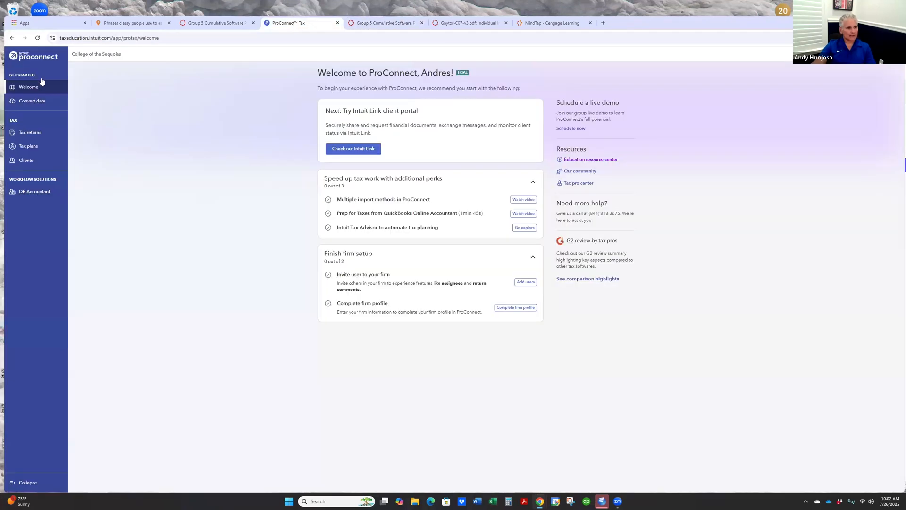
left_click(30, 134)
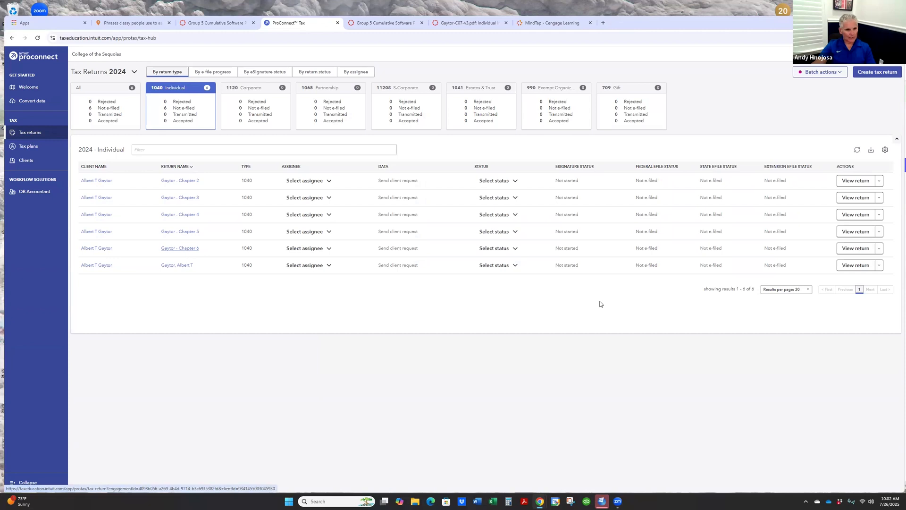
left_click(879, 249)
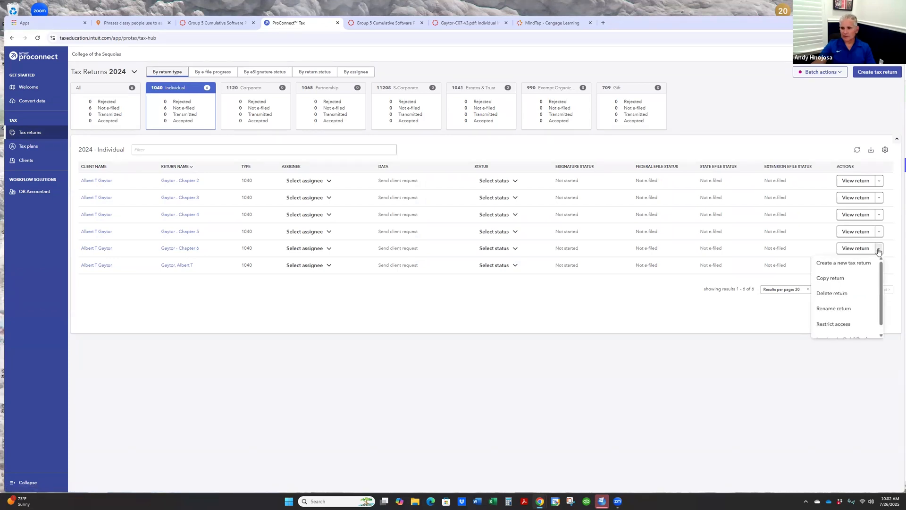
left_click(841, 279)
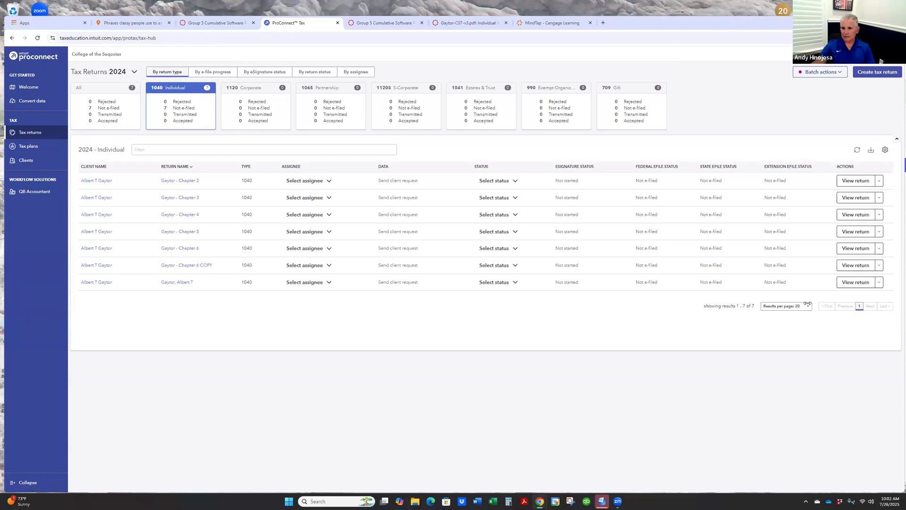
- Rename the copied return to Chapter 7, keeping the family-name prefix and removing the COPY suffix
left_click(879, 265)
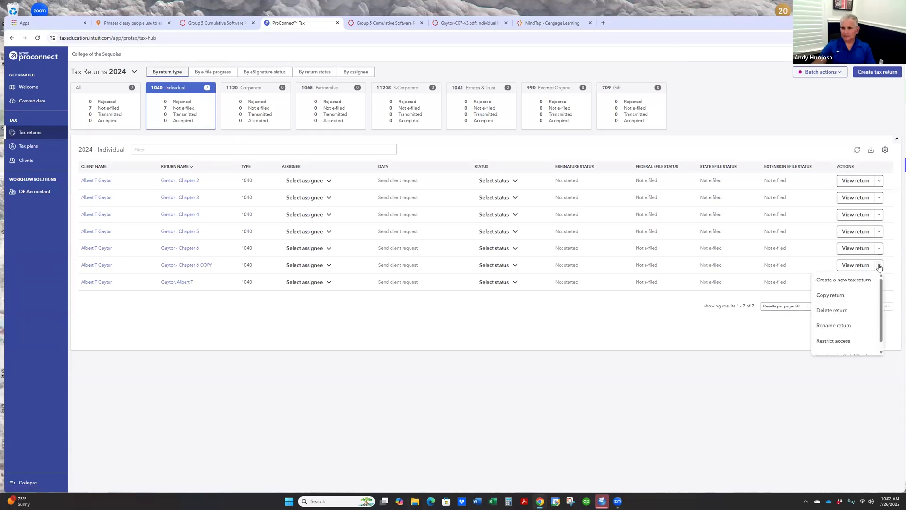
left_click(879, 266)
left_click(879, 266)
left_click(844, 326)
left_click(432, 140)
key("Left")
key("Left")
key("Left")
key("BackSpace")
type("f")
key("BackSpace")
type("7")
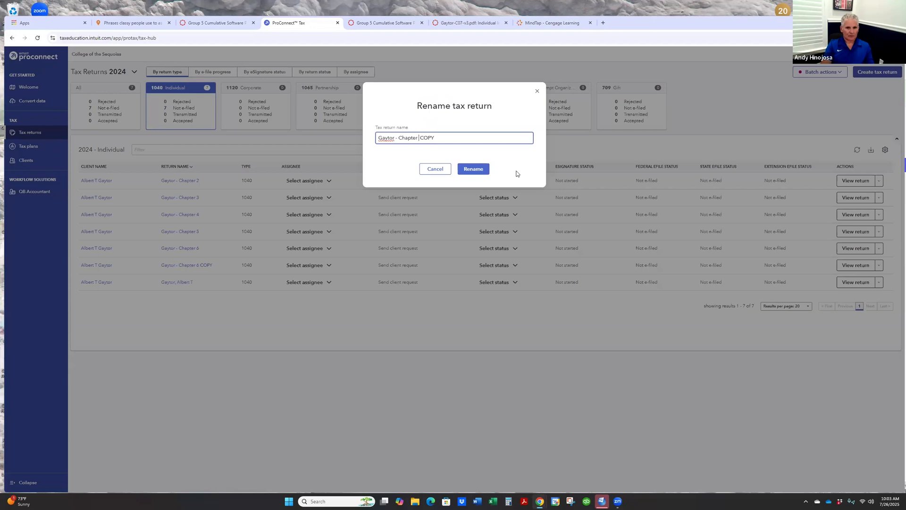
key("Delete")
key("Delete")
key("Delete")
key("Delete")
key("Delete")
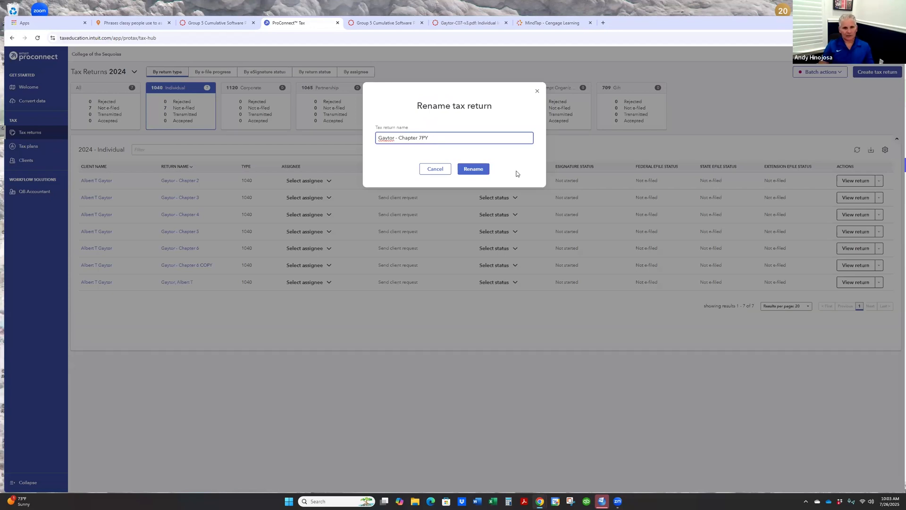
left_click(473, 170)
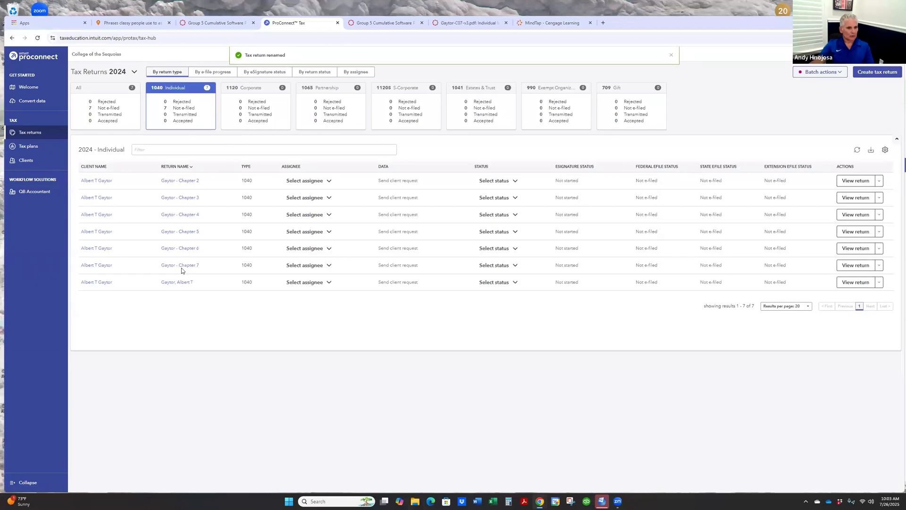
- Open the Chapter 7 return, consult the textbook problem and guide, and open the Education Credits (1098-T, 8863) input screen
left_click(180, 265)
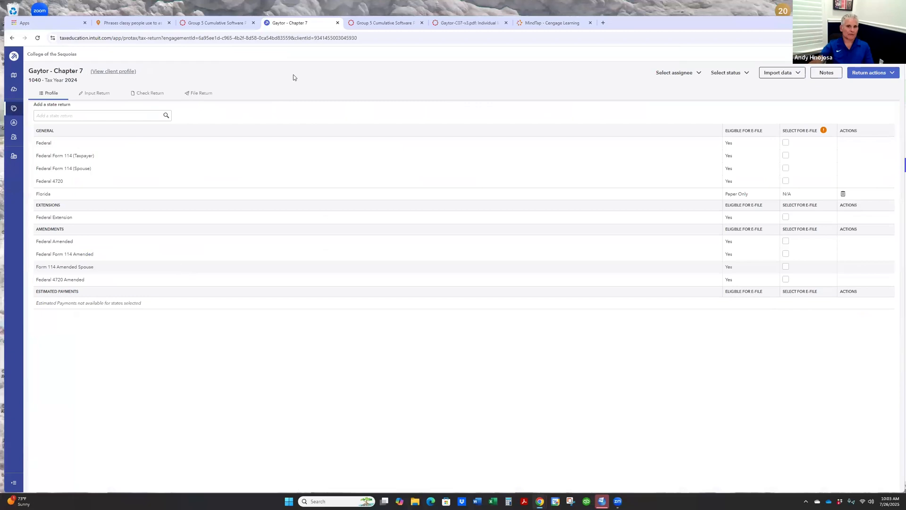
left_click(547, 23)
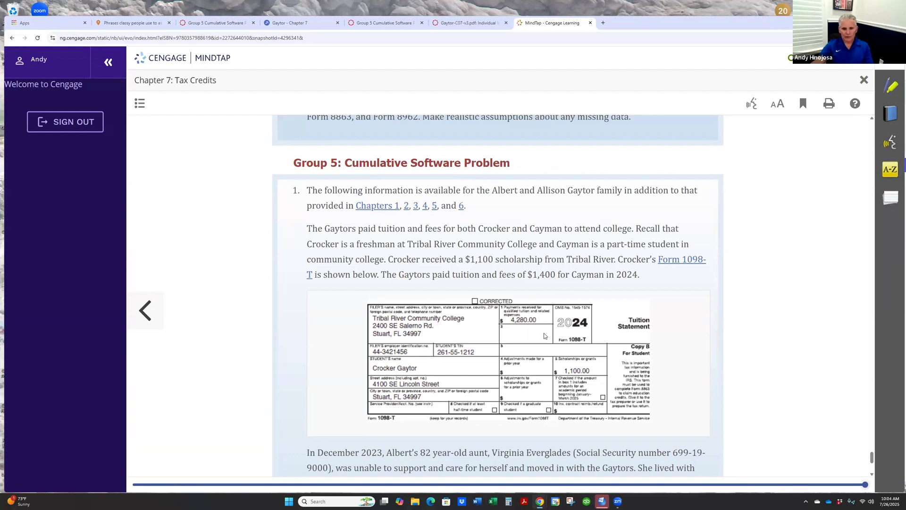
left_click(384, 23)
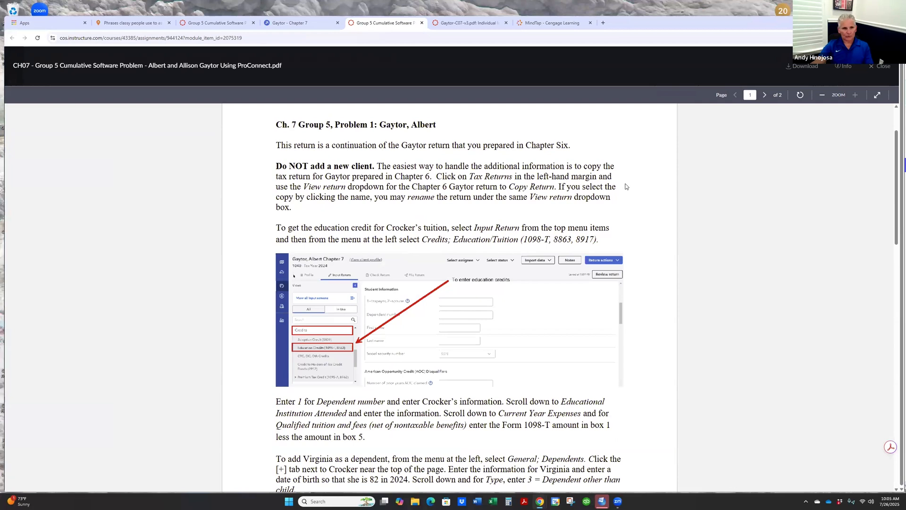
left_click(302, 23)
left_click(93, 96)
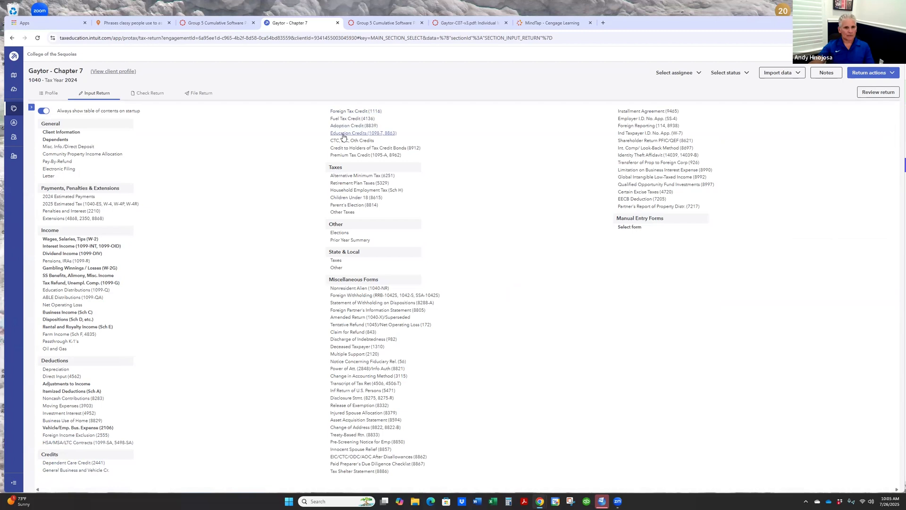
left_click(374, 136)
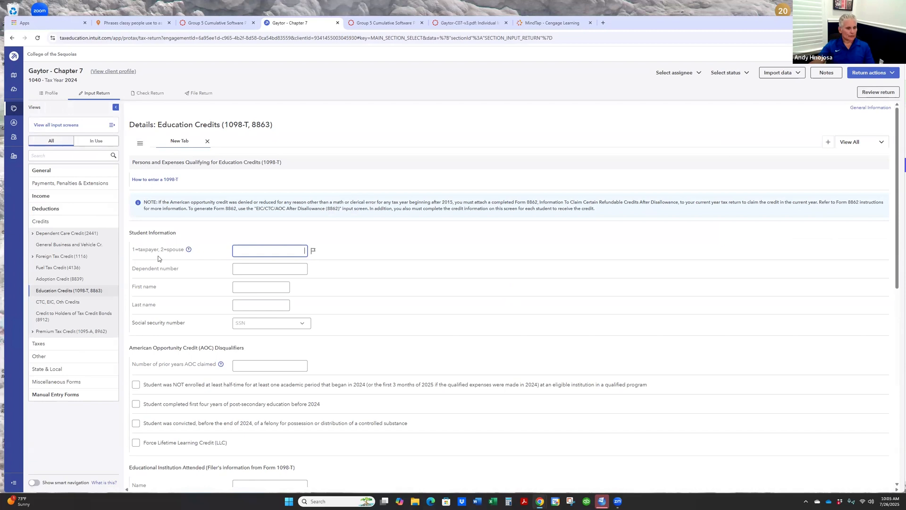
- Set the student's dependent number to 1 and enter the student's first and last name for the education credit
left_click(258, 270)
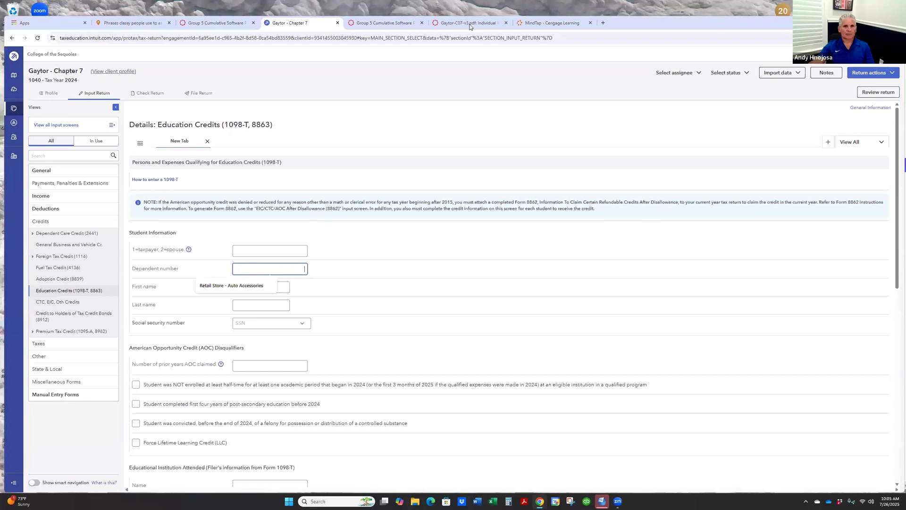
left_click(385, 23)
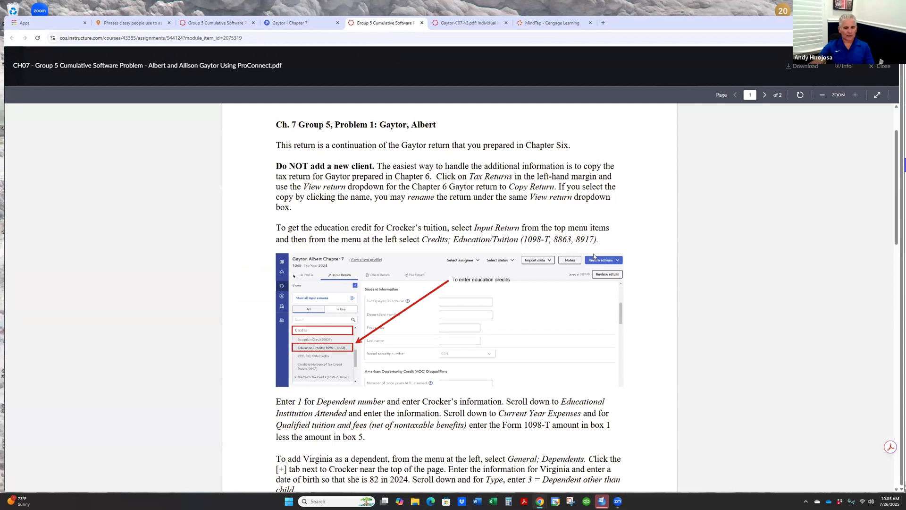
left_click(288, 22)
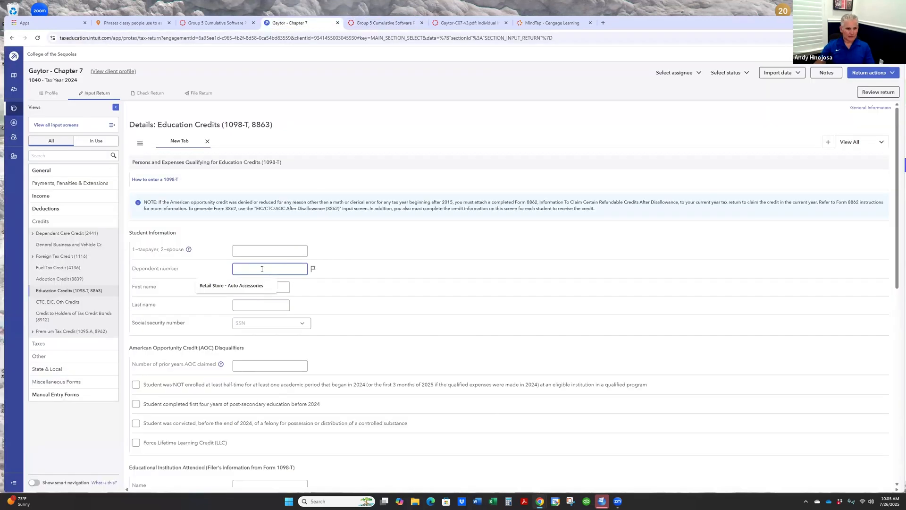
key("Tab")
type("Crocker")
key("Tab")
type("Gaytor")
key("Tab")
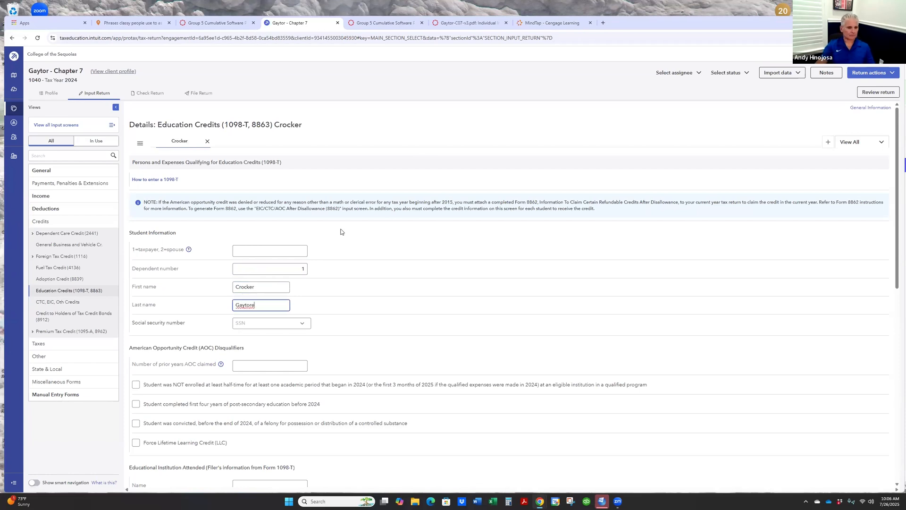
- Look up the student's TIN on the textbook's Form 1098-T and enter it as the student's social security number
left_click(302, 324)
left_click(423, 342)
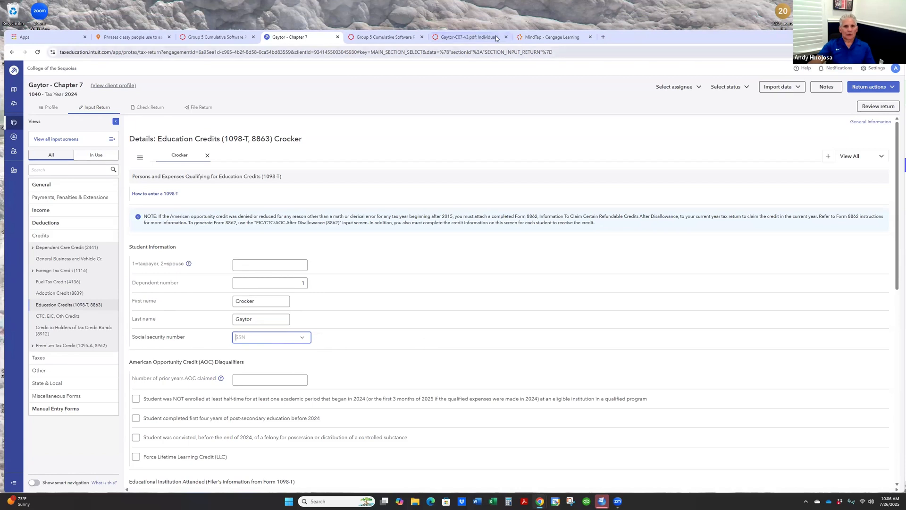
left_click(540, 37)
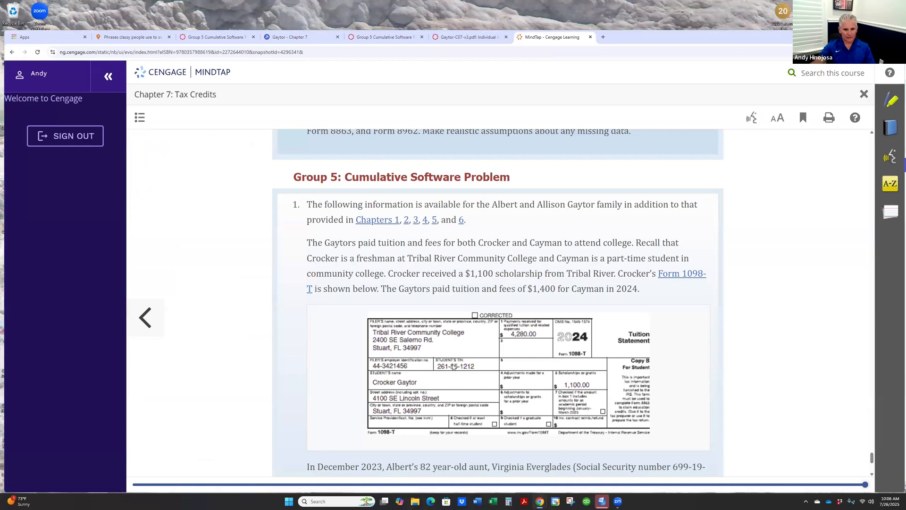
key("alt+Tab")
left_click(293, 37)
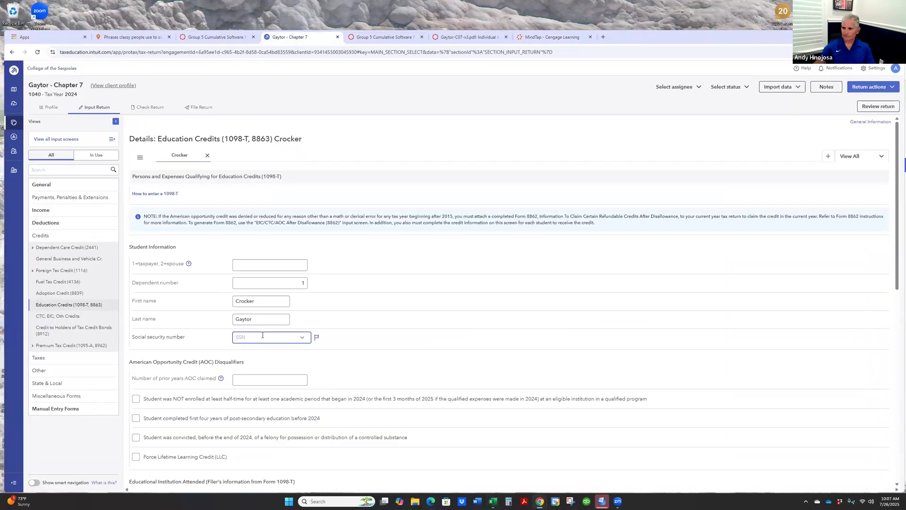
type("261-55-1212")
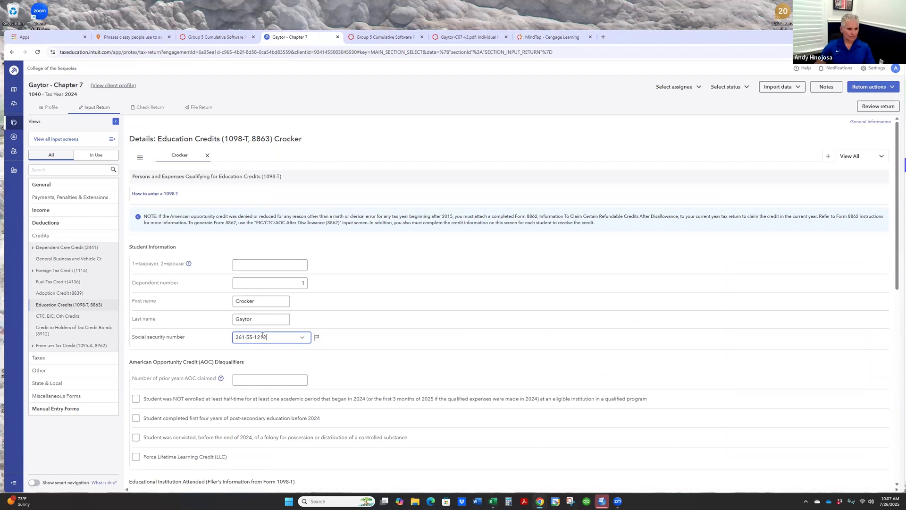
left_click(405, 341)
- Check the guide and Form 1098-T, and enter Tribal River Community College as the name of the educational institution attended
left_click(470, 38)
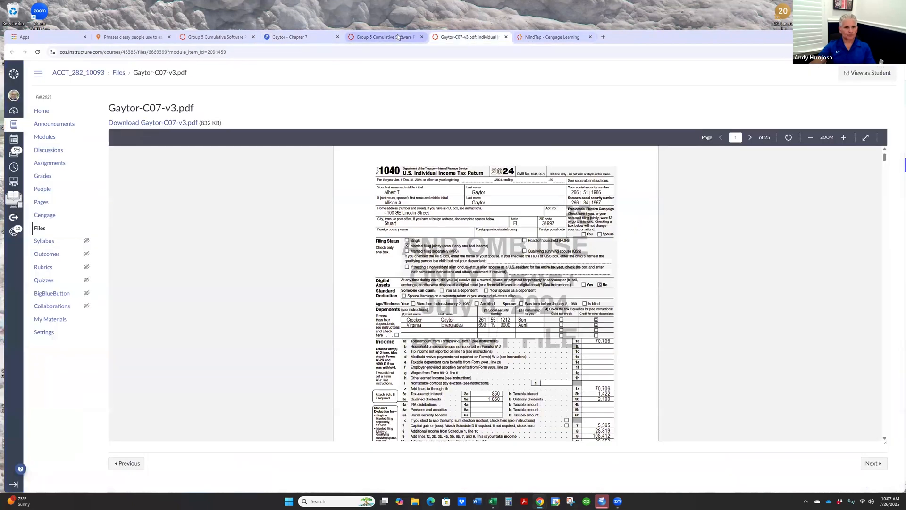
left_click(397, 38)
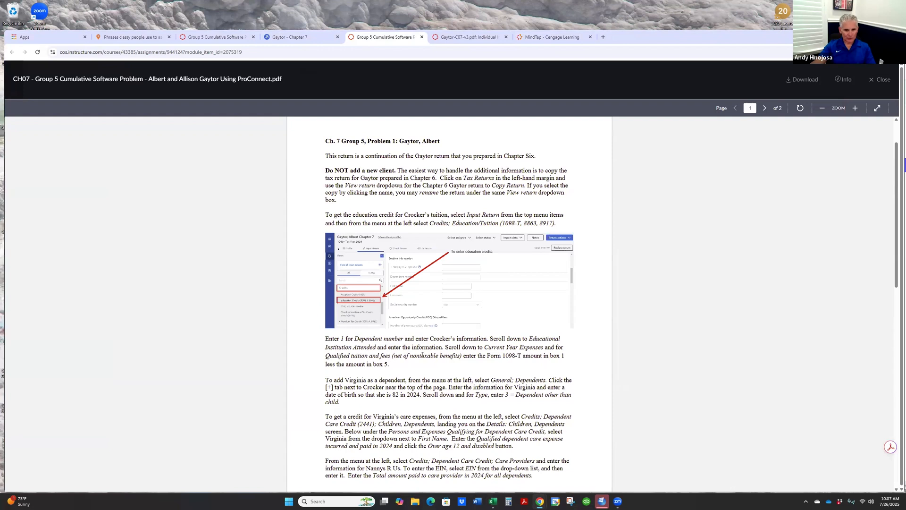
left_click(289, 38)
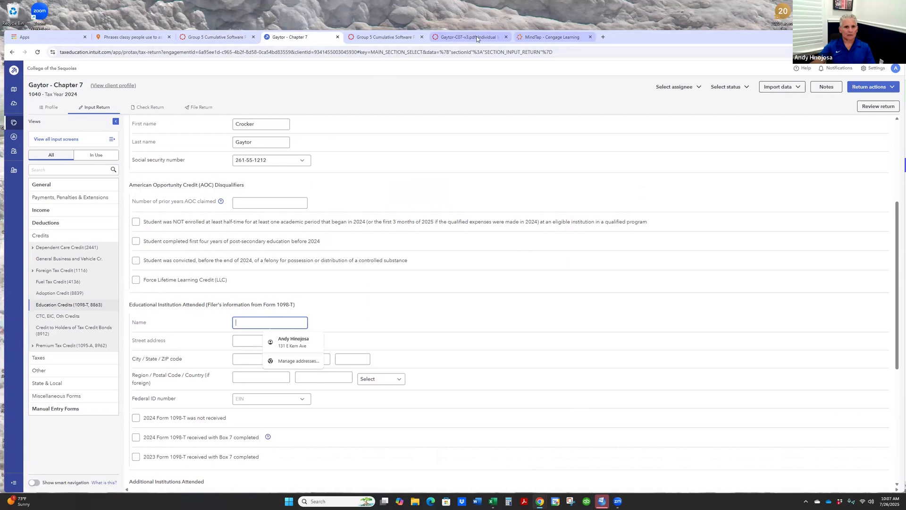
left_click(551, 37)
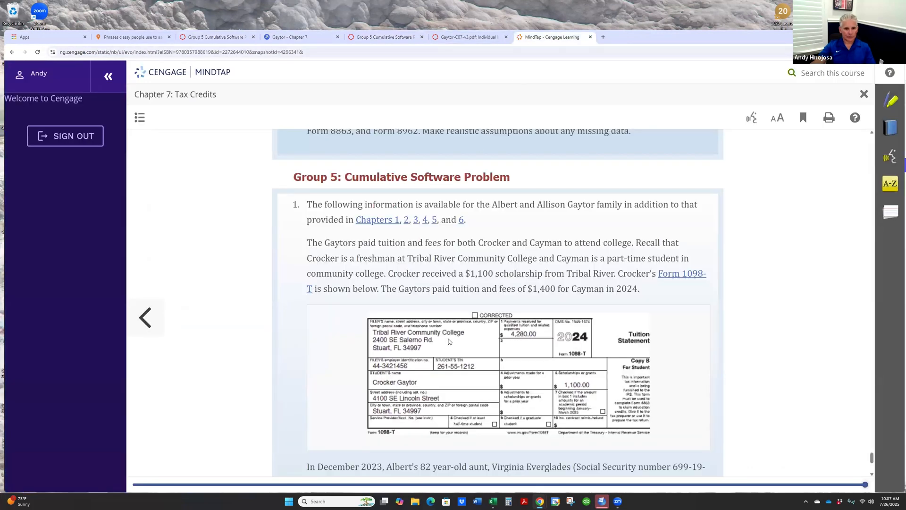
left_click(306, 37)
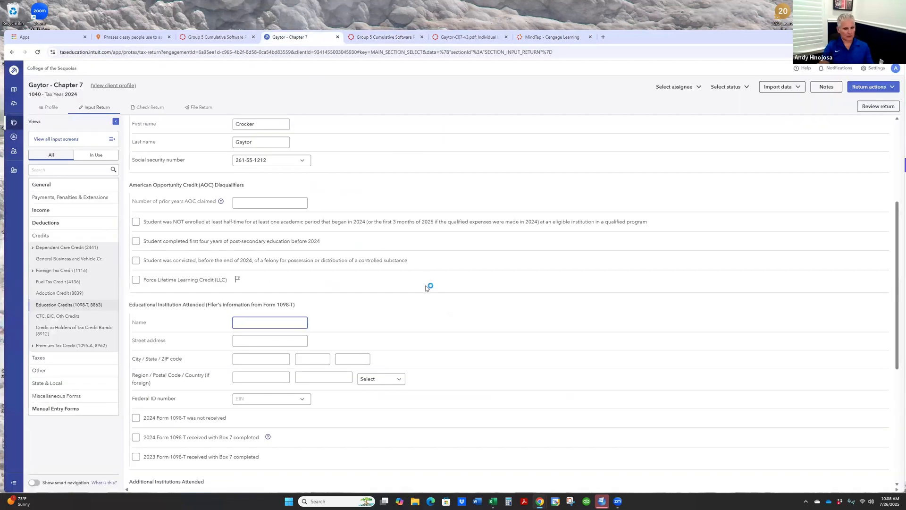
type("l River Community Coll")
- Look up the college's street address on the textbook's Form 1098-T and enter it for the educational institution attended
left_click(534, 36)
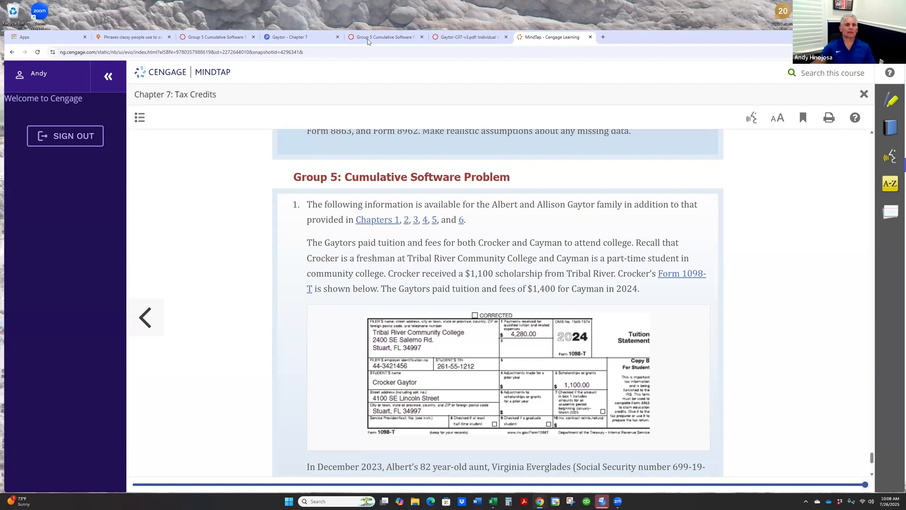
left_click(293, 37)
type("2400")
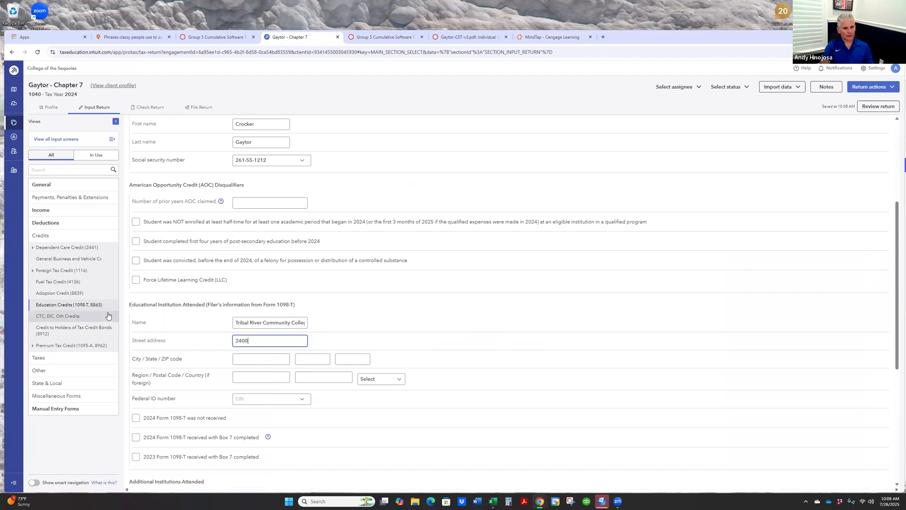
type(" D SE Salerno Rd")
- Check Form 1098-T again and fill in the college's city, state and ZIP code
left_click(532, 38)
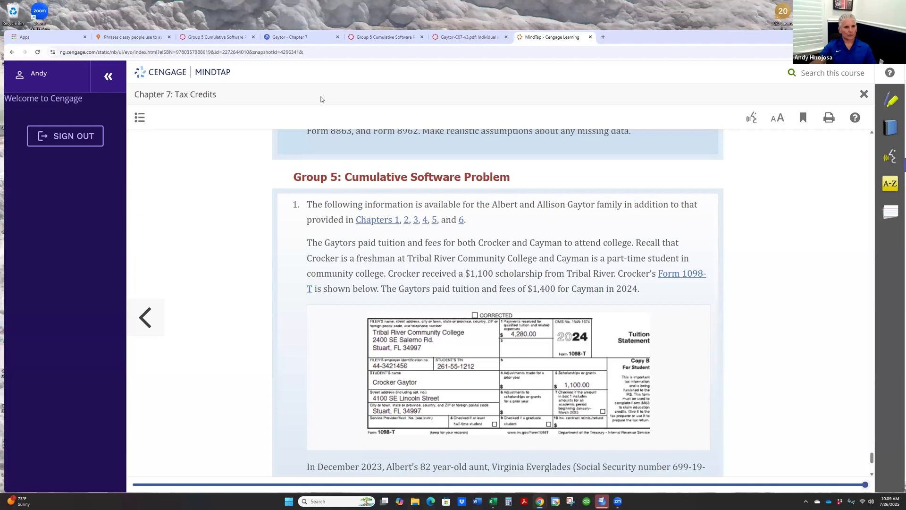
left_click(300, 38)
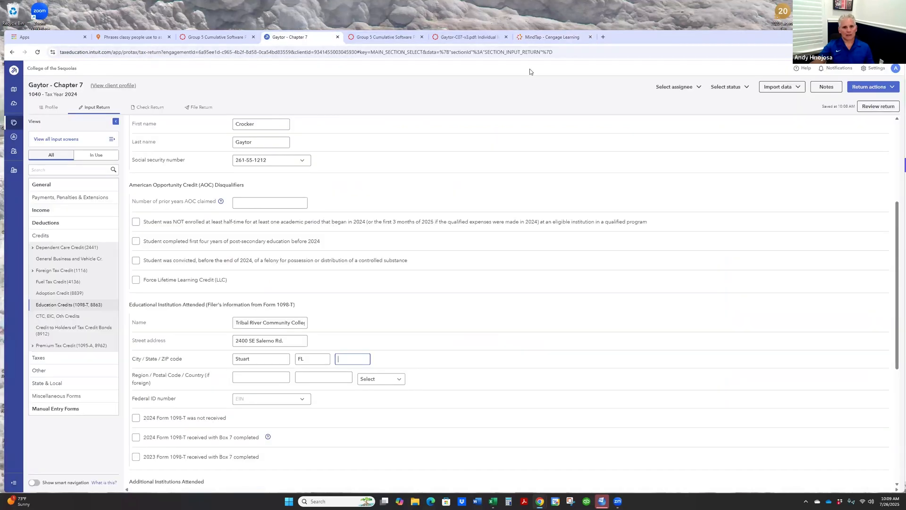
left_click(544, 38)
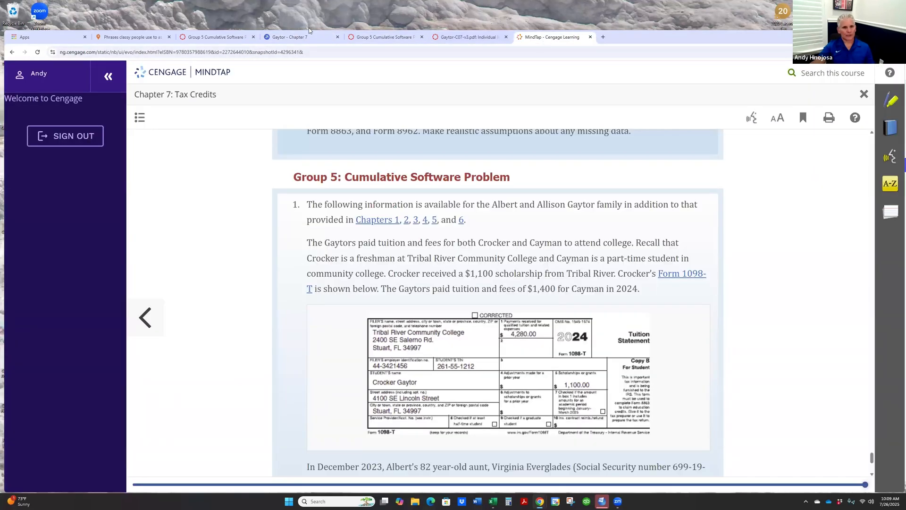
left_click(293, 38)
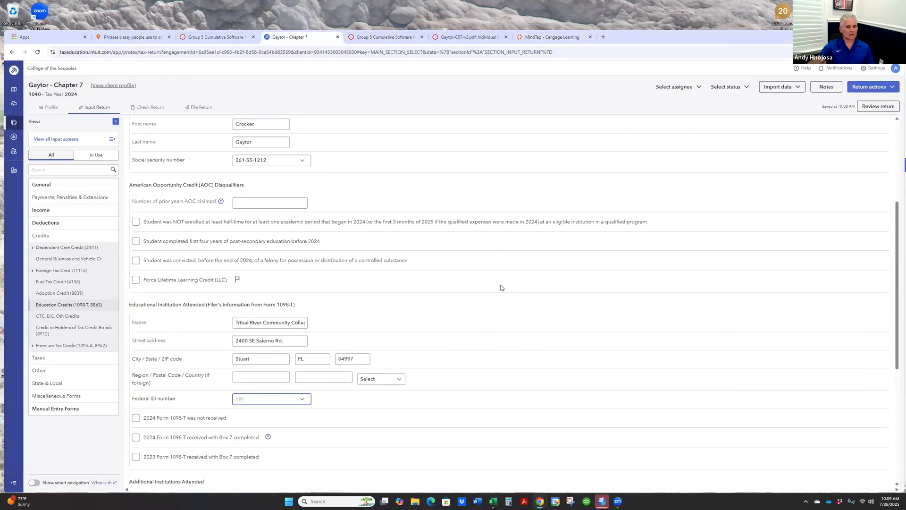
- Look up the filer's employer identification number on Form 1098-T and enter it as the college's federal ID number
left_click(547, 37)
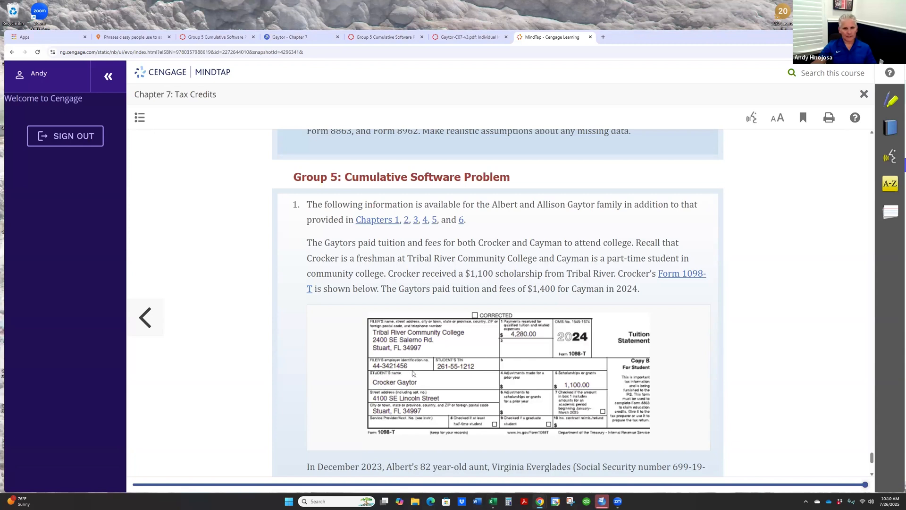
left_click(289, 37)
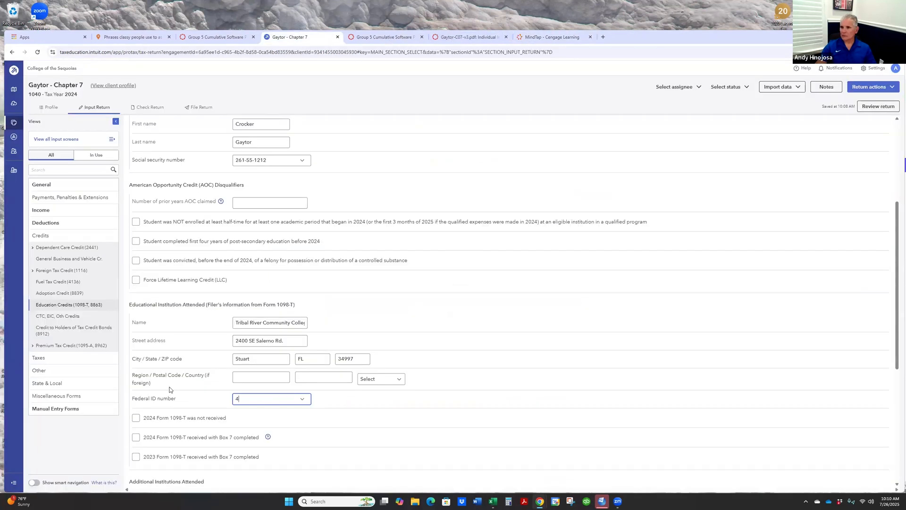
type("3421456")
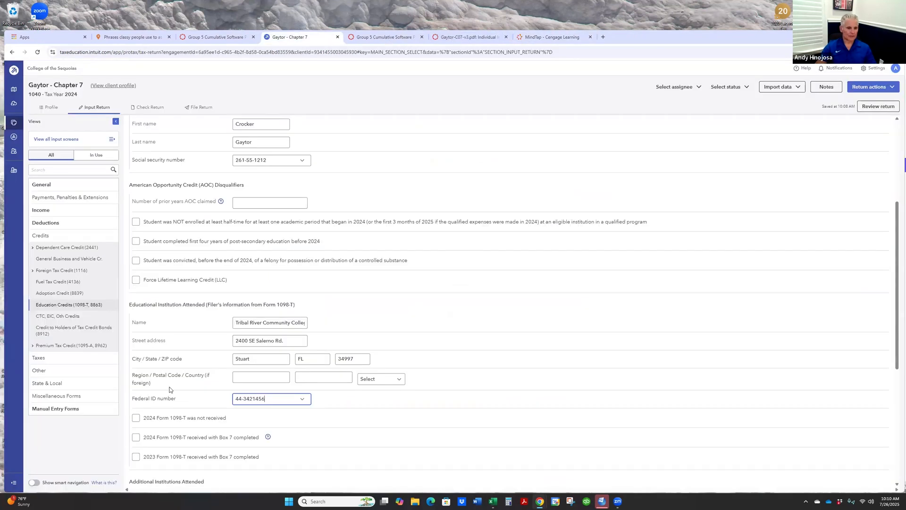
- Consult the guide and Form 1098-T, and enter 4280 for current-year qualified tuition and fees (net of nontaxable benefits)
left_click(385, 36)
scroll(490, 345, "down", 2)
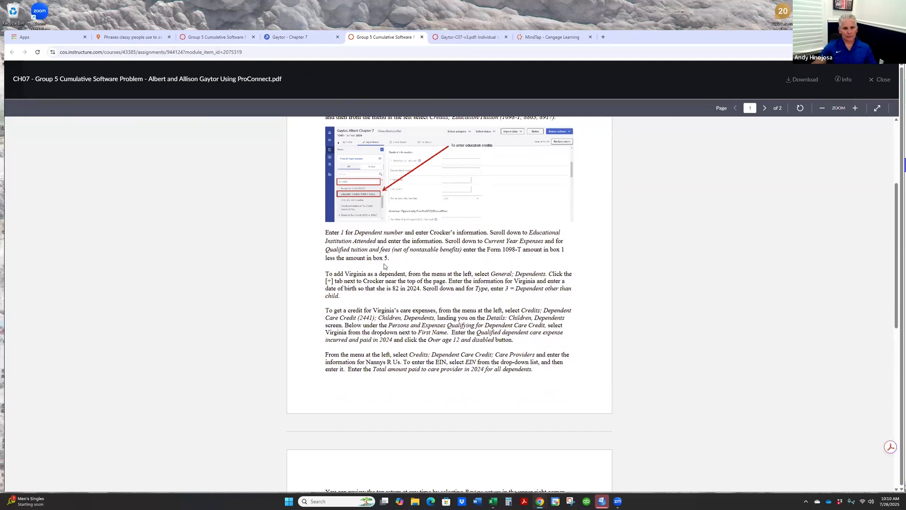
left_click(293, 42)
scroll(479, 245, "down", 3)
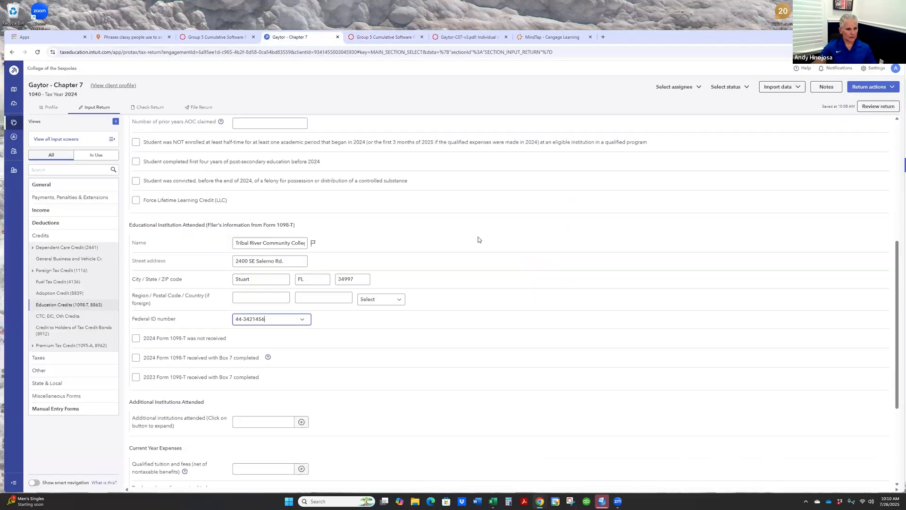
scroll(474, 235, "down", 2)
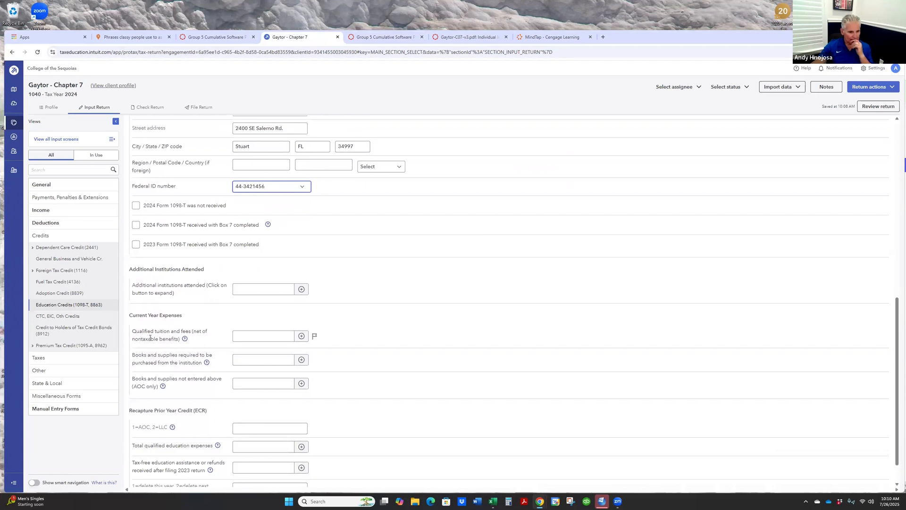
left_click(264, 335)
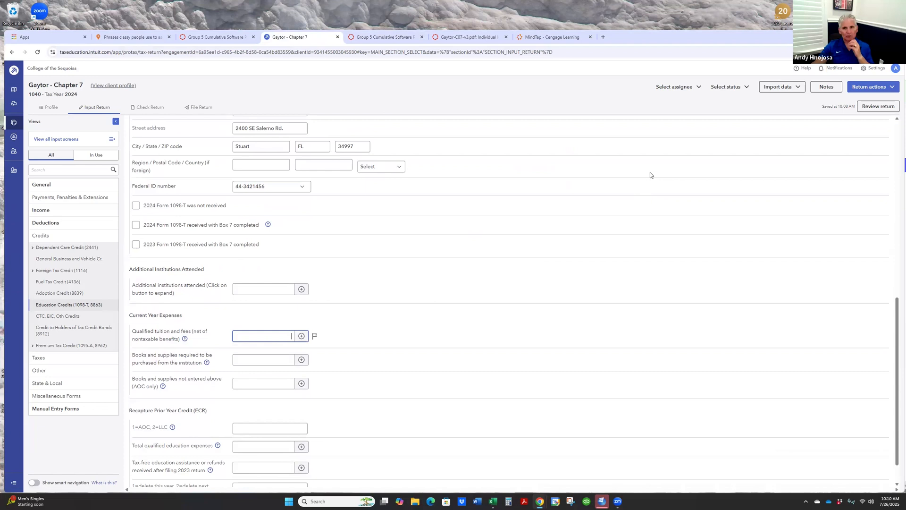
left_click(555, 39)
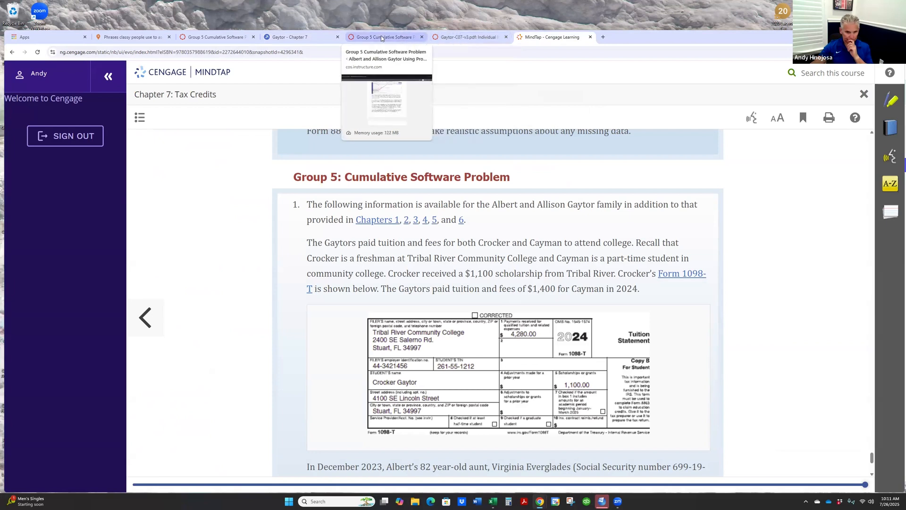
left_click(281, 39)
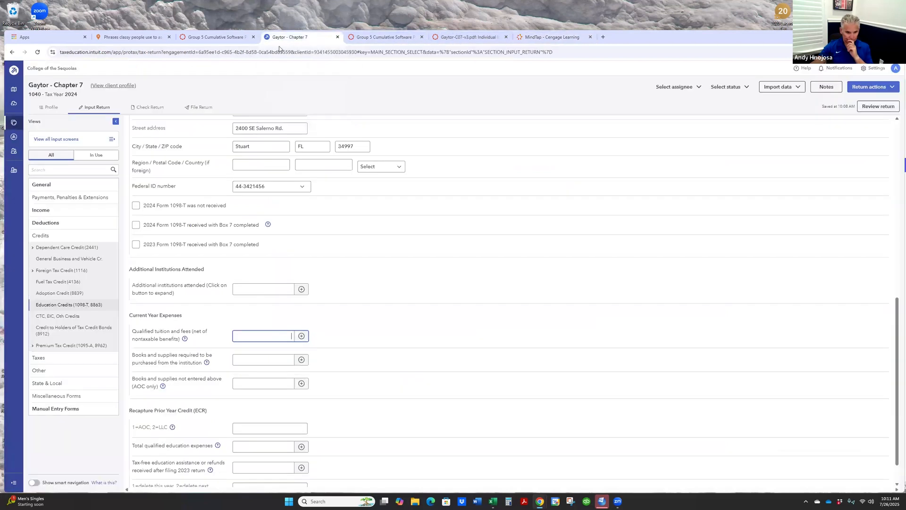
type("4280")
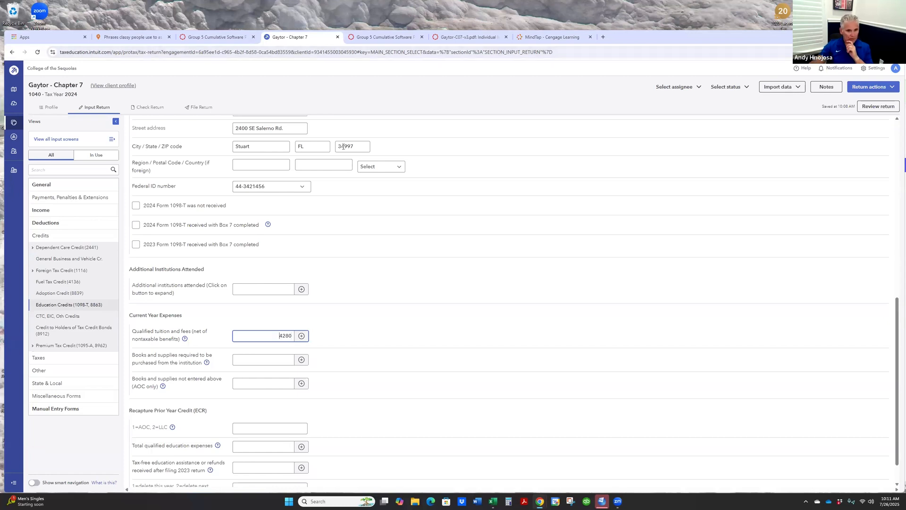
- Expand the qualified tuition and fees detail and describe the 4,280 entry as Tuition
left_click(301, 335)
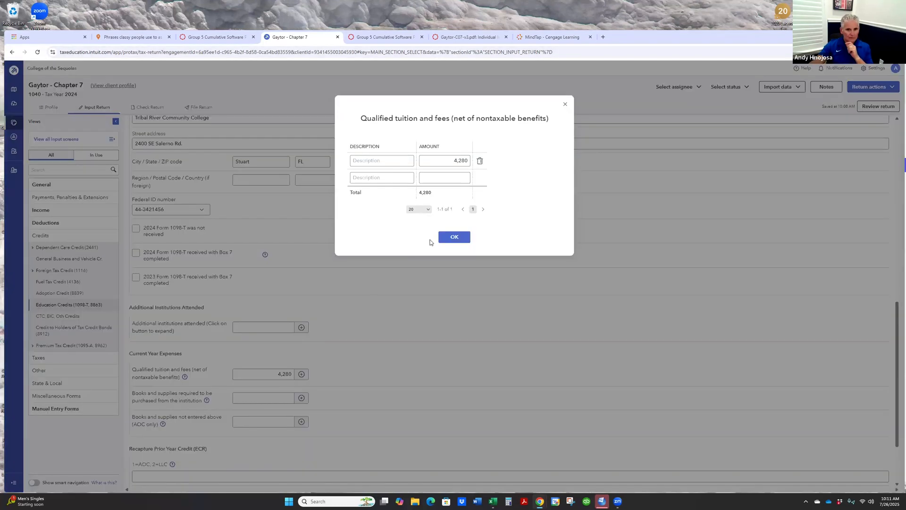
left_click(395, 161)
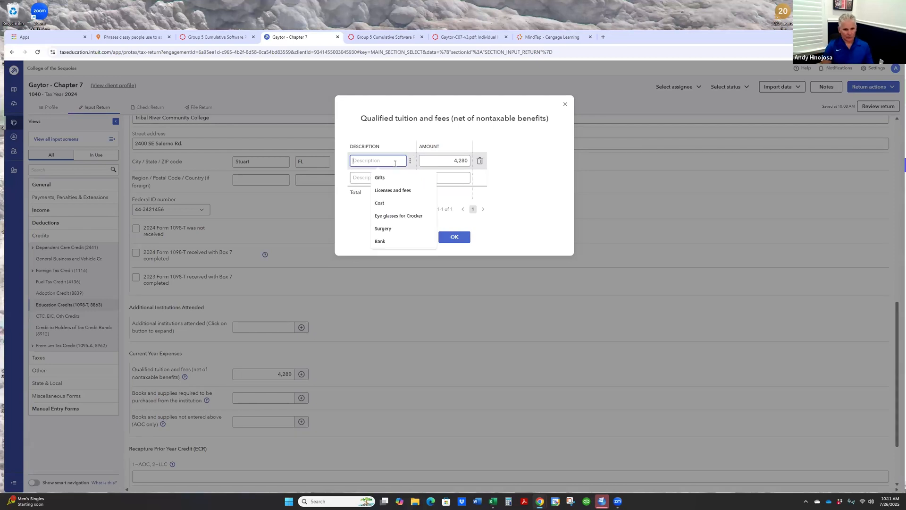
type("Tuition")
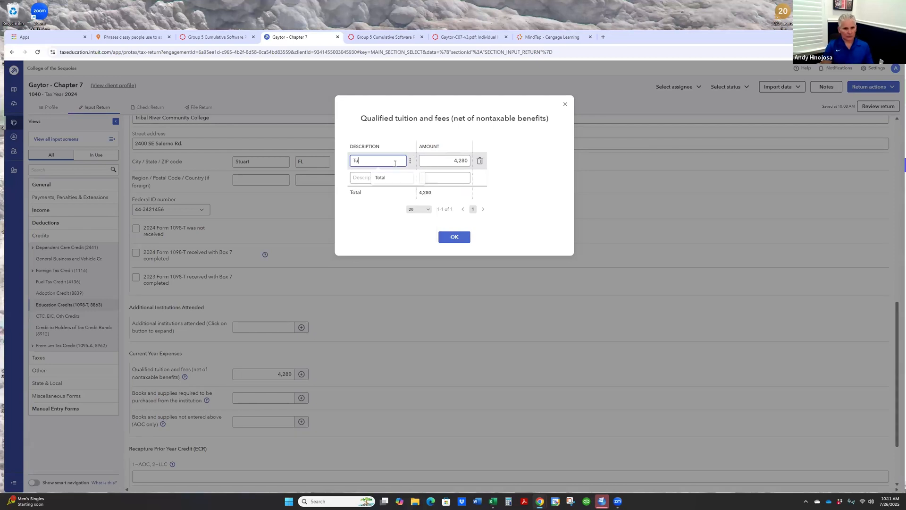
key("Tab")
key("Tab")
key("Tab")
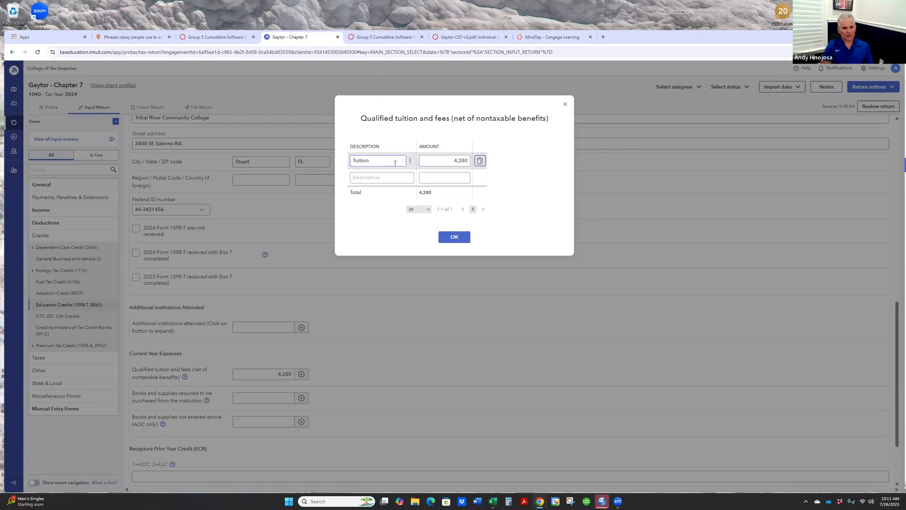
- Add a detail line "Less Scholarship and Grants" of -1100 from Form 1098-T box 5 and accept the tuition breakdown
type("Less ")
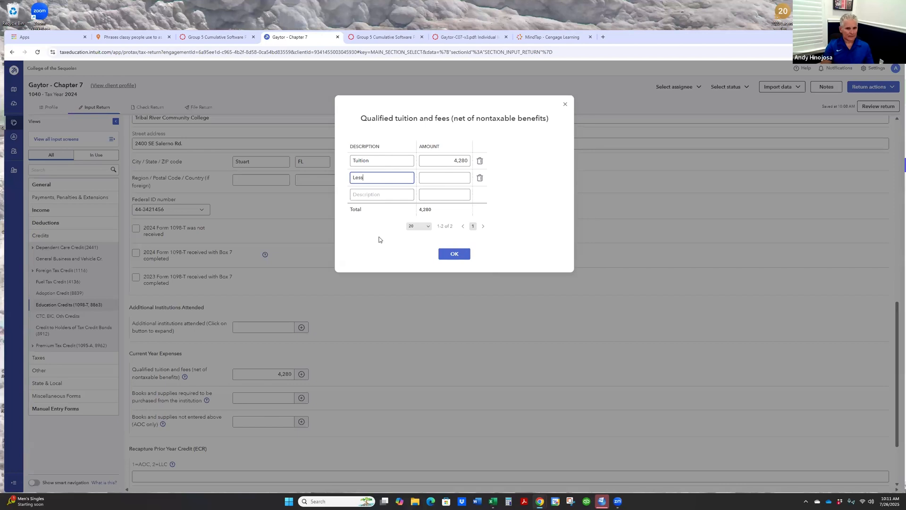
type("Scholar")
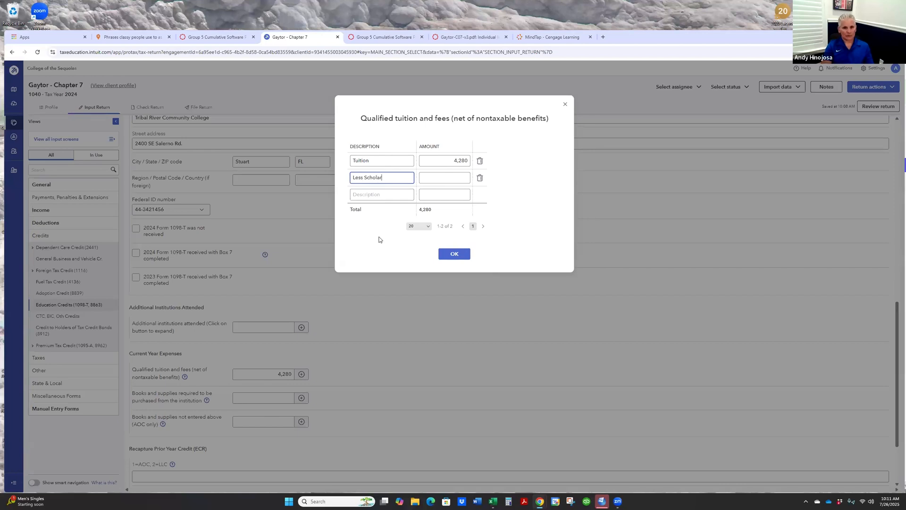
type("ship and Grants")
key("Tab")
left_click(552, 37)
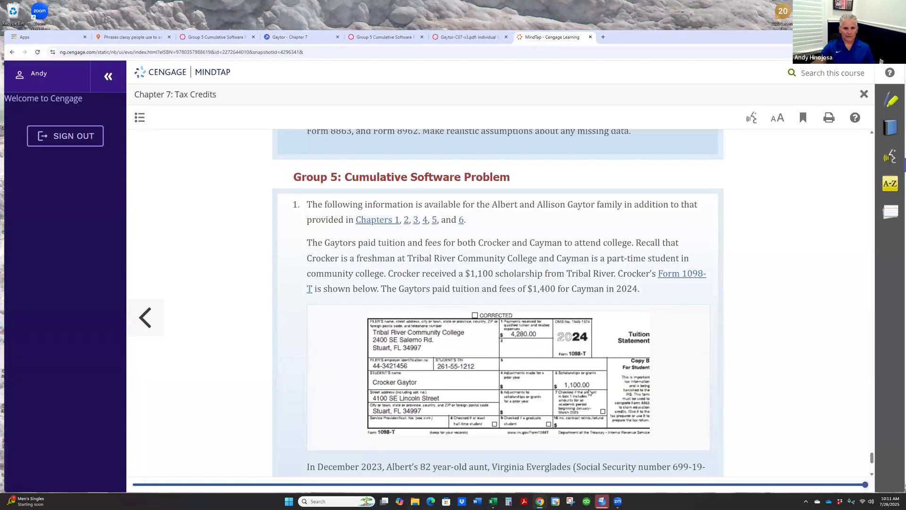
left_click(299, 40)
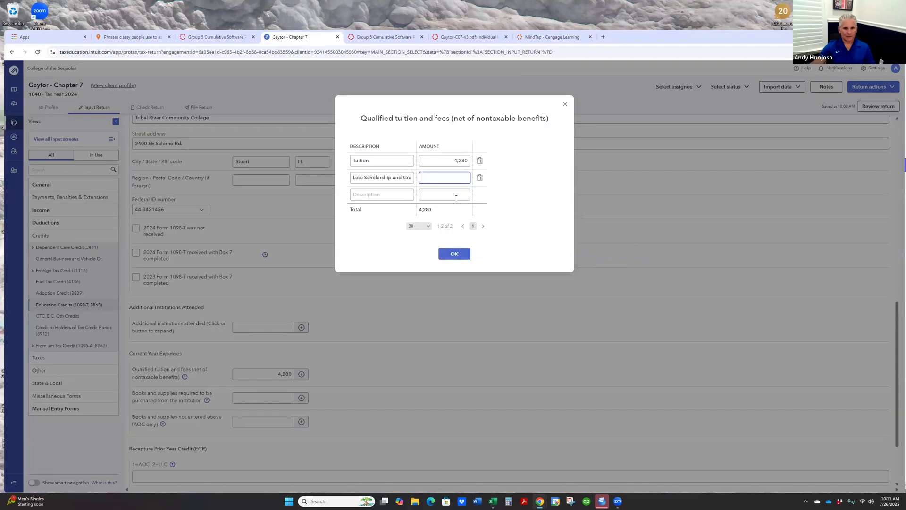
type("-1")
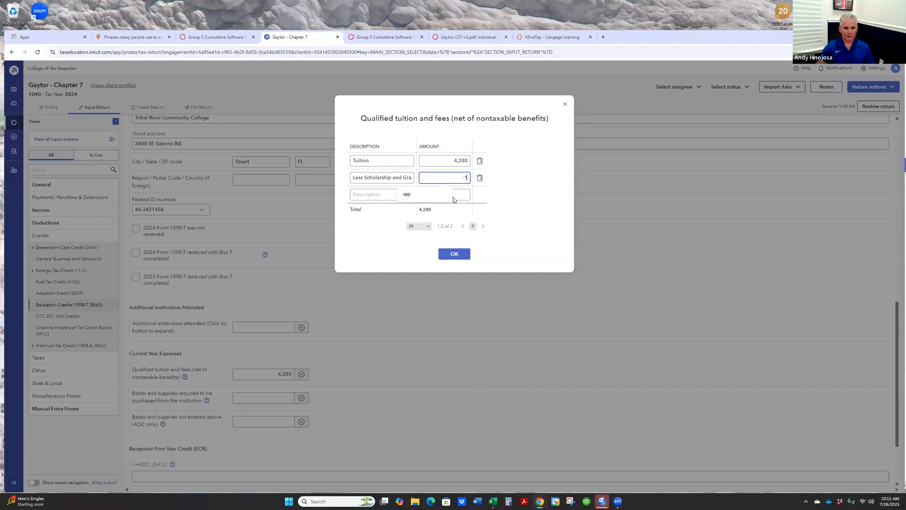
type("100")
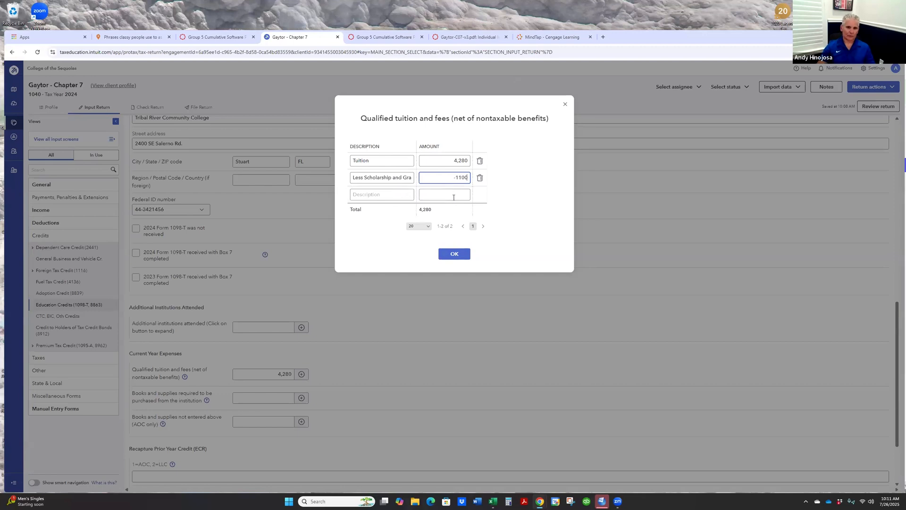
left_click(454, 254)
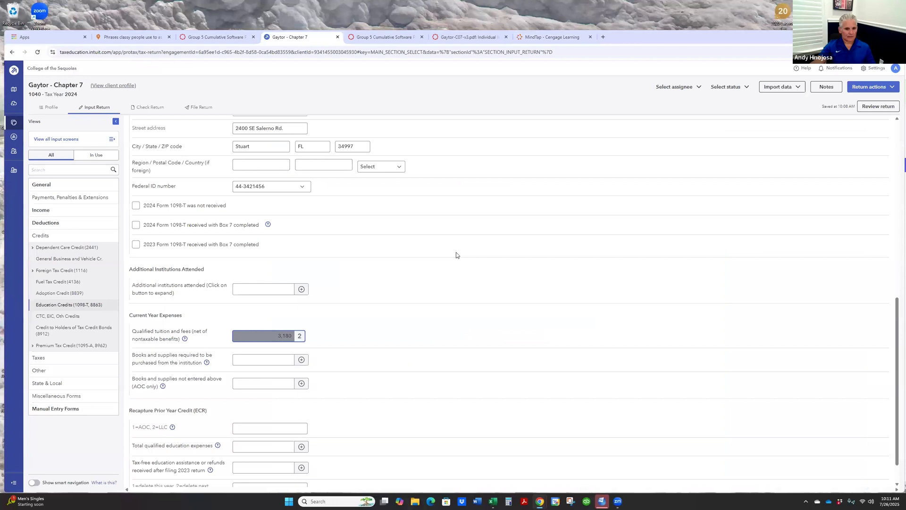
- Consult the guide and the textbook's facts about the dependent aunt, and open the Dependents input screen of the return
left_click(265, 361)
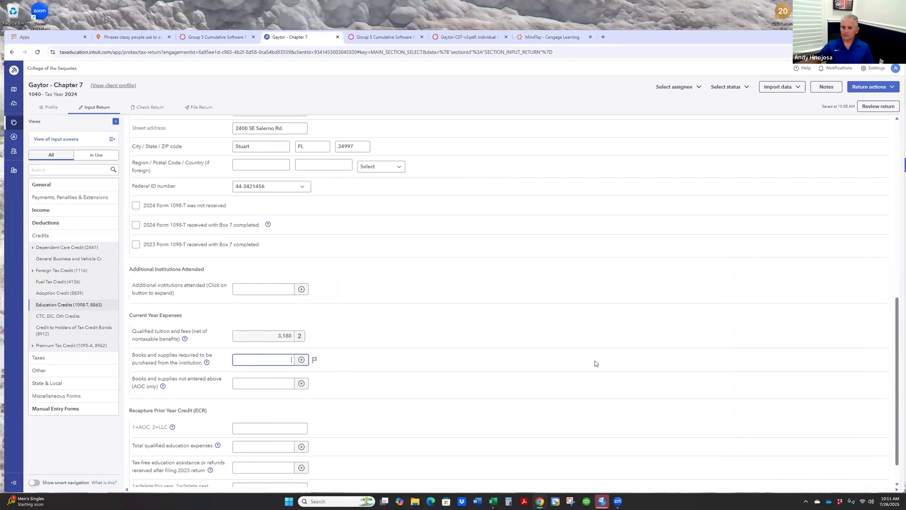
key("ctrl+Tab")
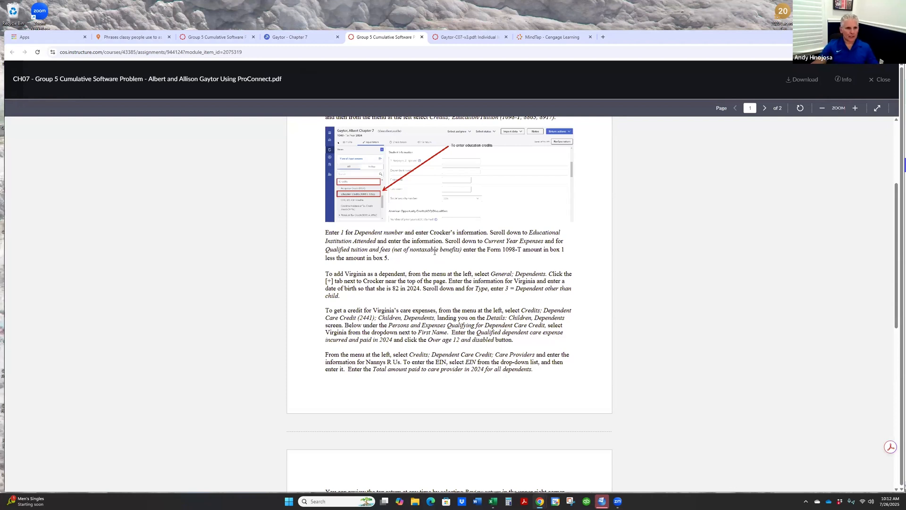
left_click(536, 36)
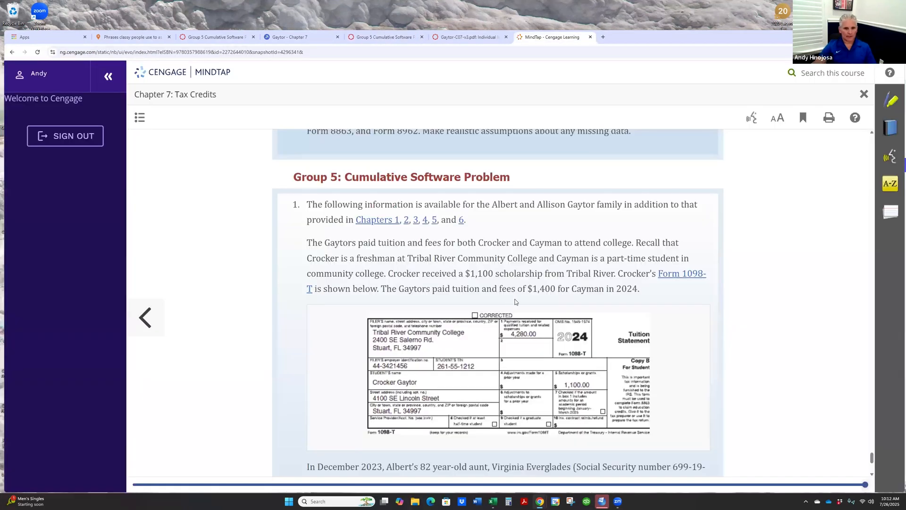
scroll(516, 302, "down", 5)
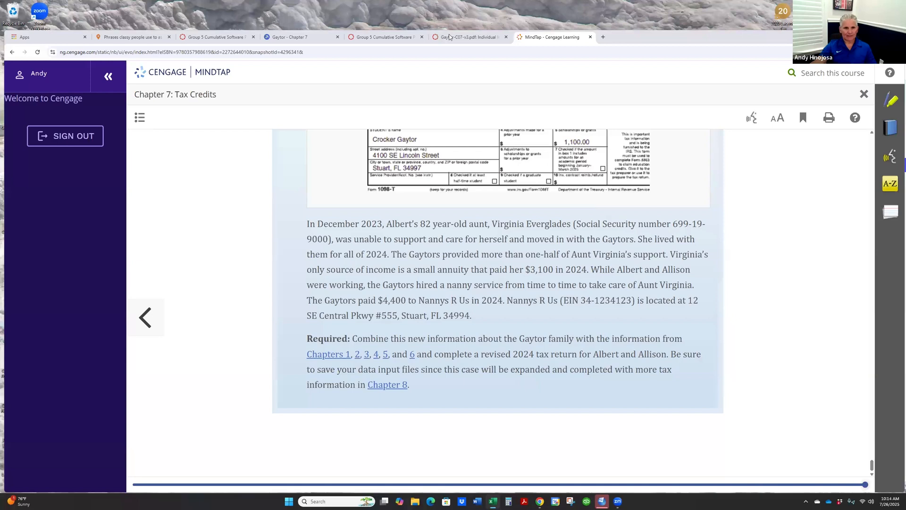
left_click(385, 38)
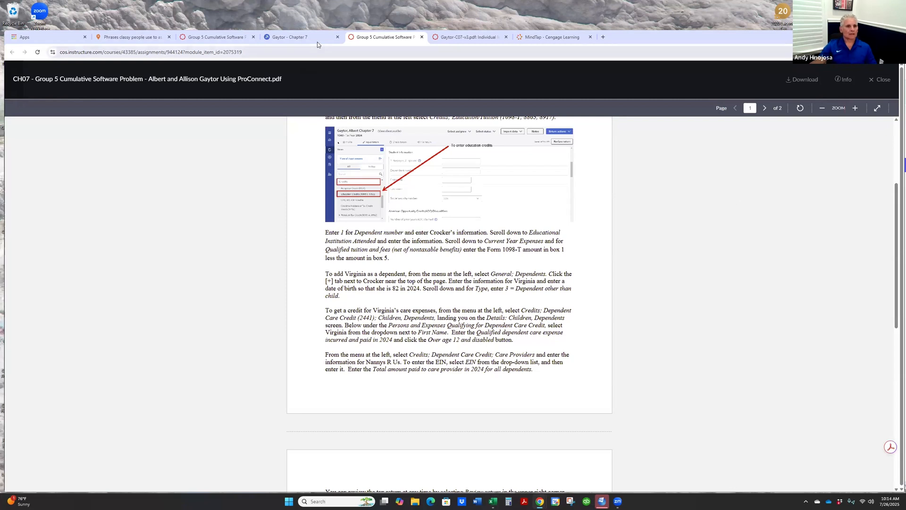
left_click(288, 36)
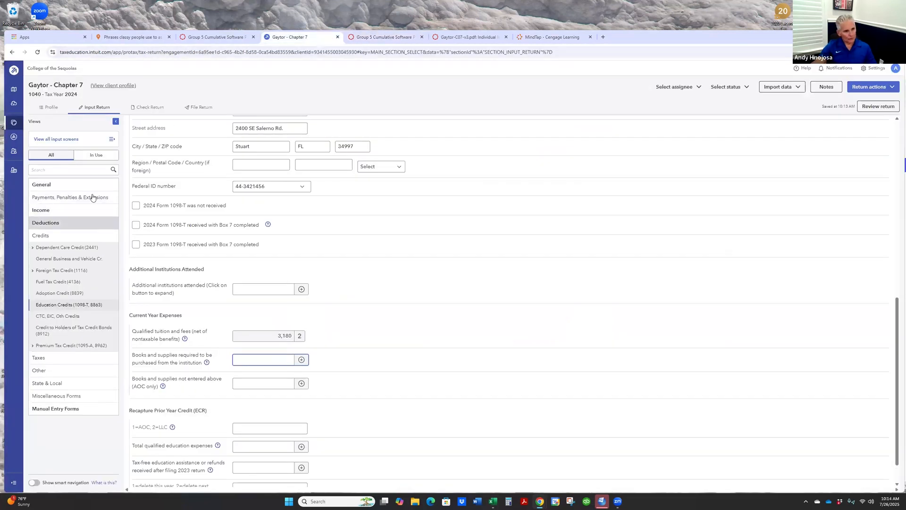
left_click(37, 186)
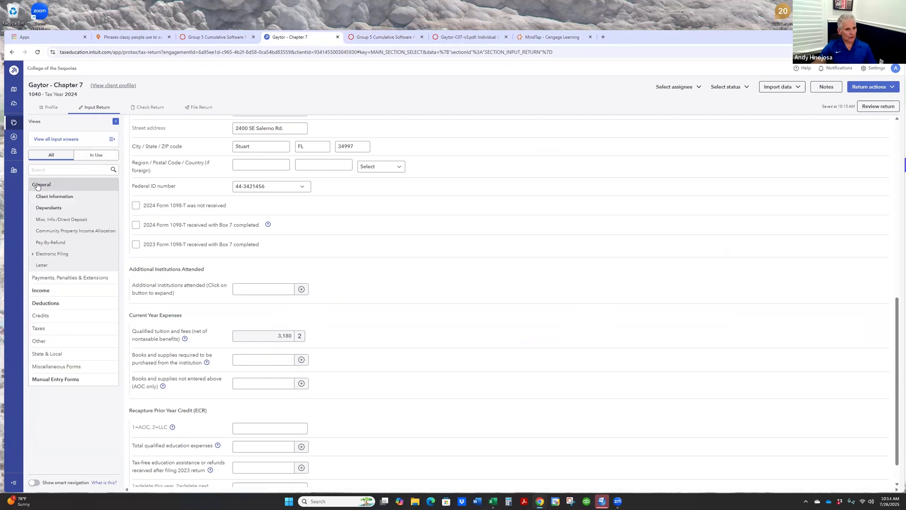
left_click(47, 211)
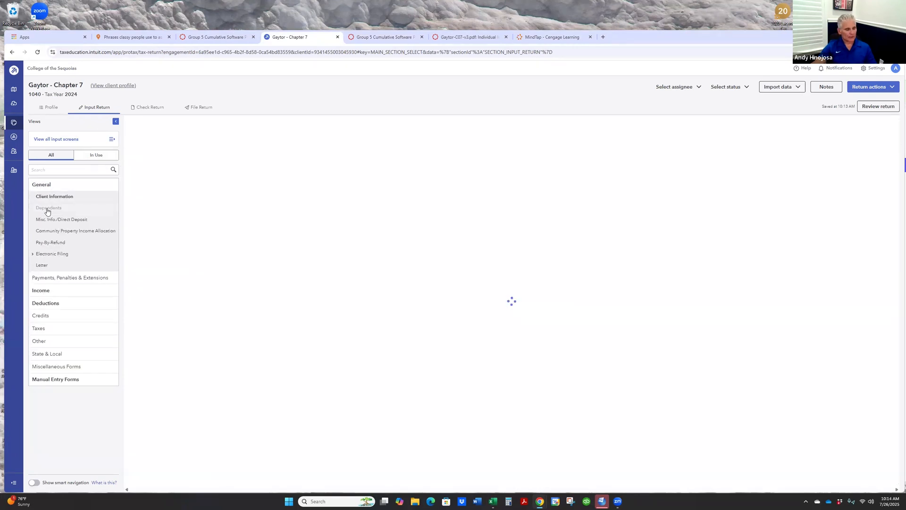
- Consult the guide and the textbook, add a second dependent entry, and enter the aunt's first and last name
key("ctrl+Tab")
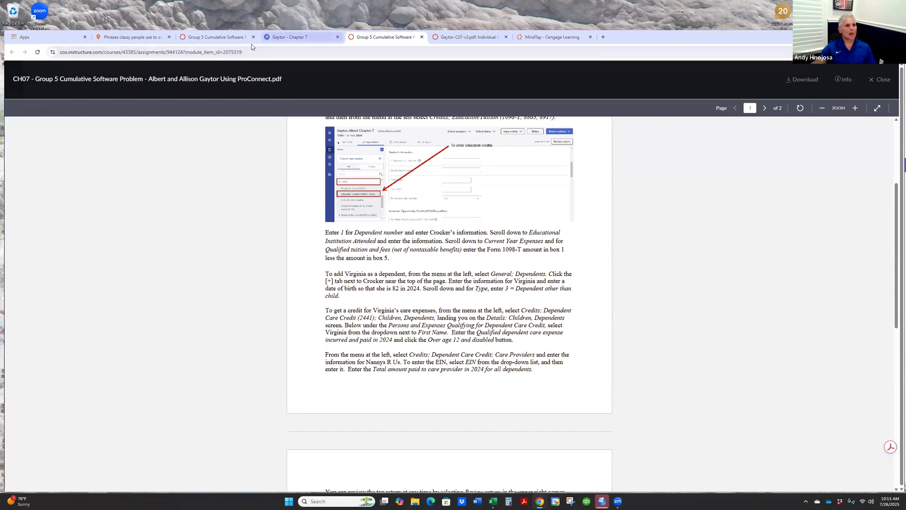
left_click(293, 36)
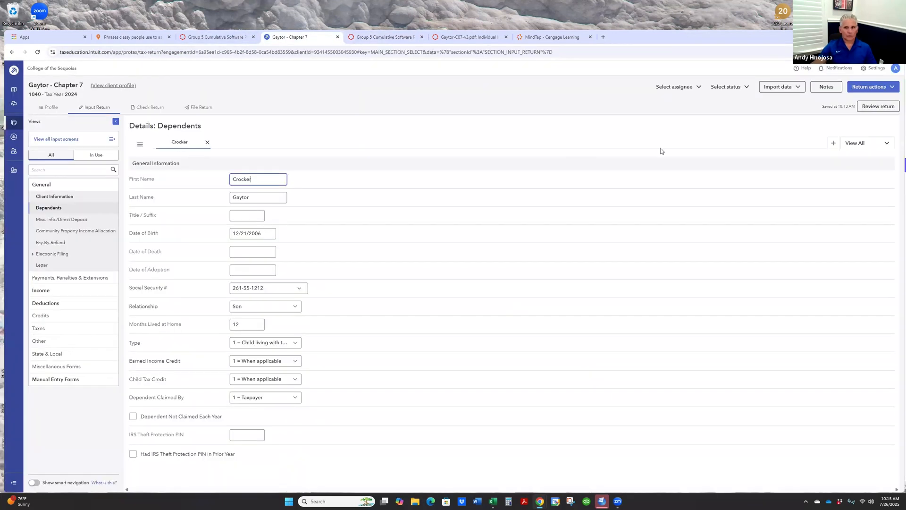
left_click(834, 144)
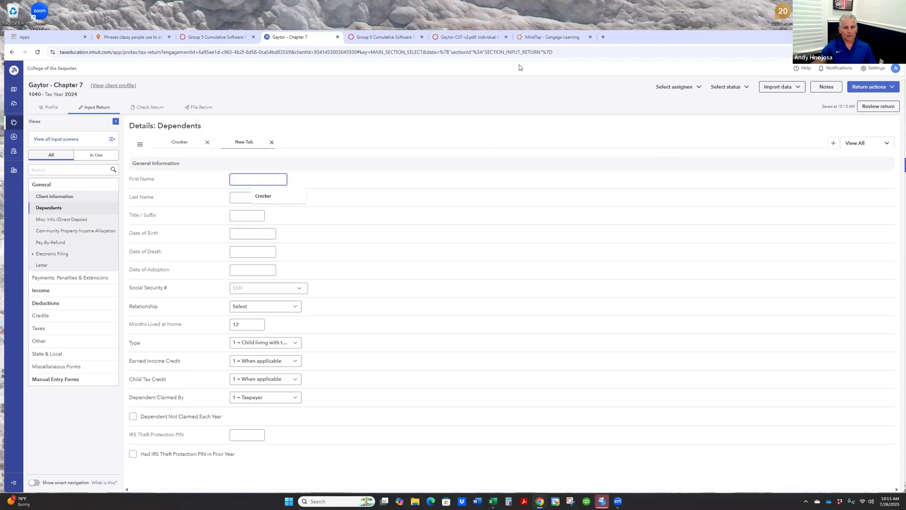
left_click(541, 38)
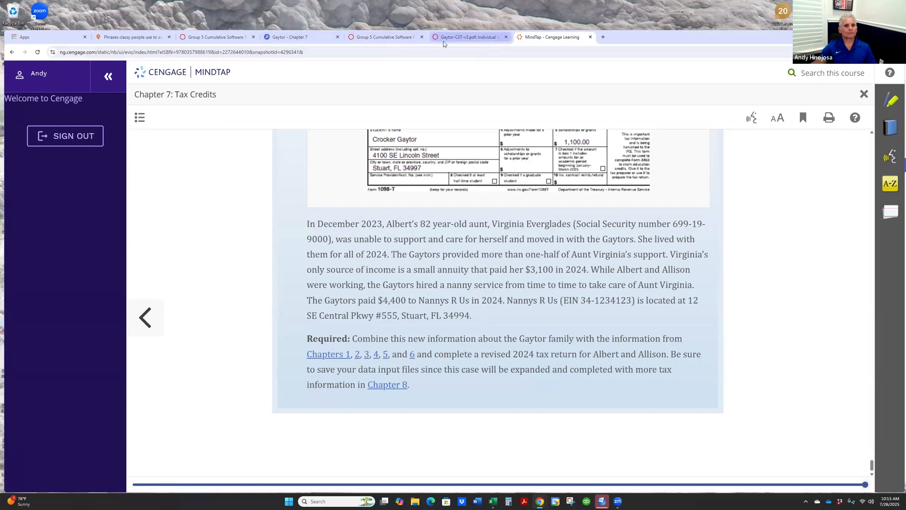
left_click(309, 37)
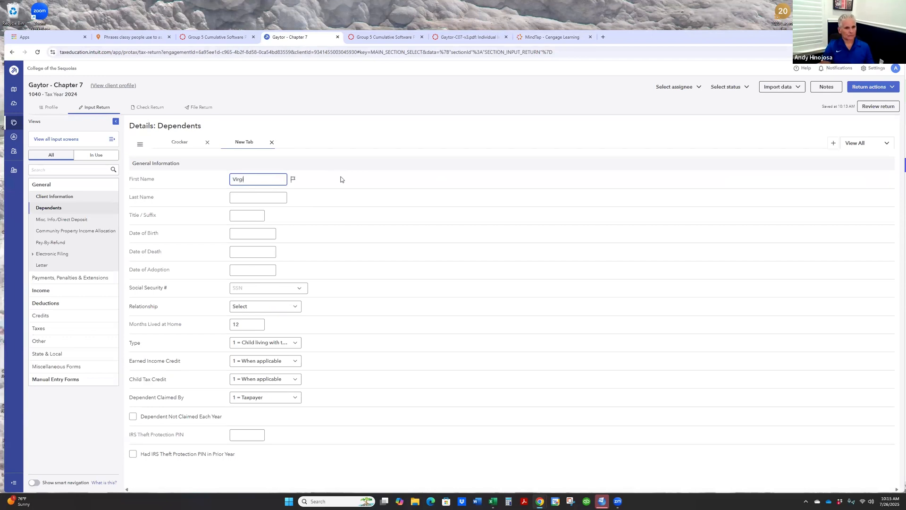
key("Tab")
type("Everglad")
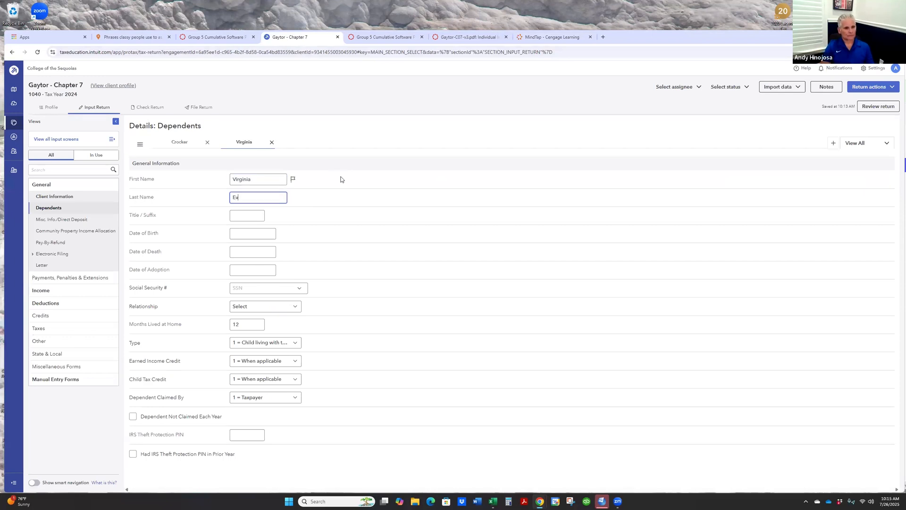
key("Tab")
key("Tab")
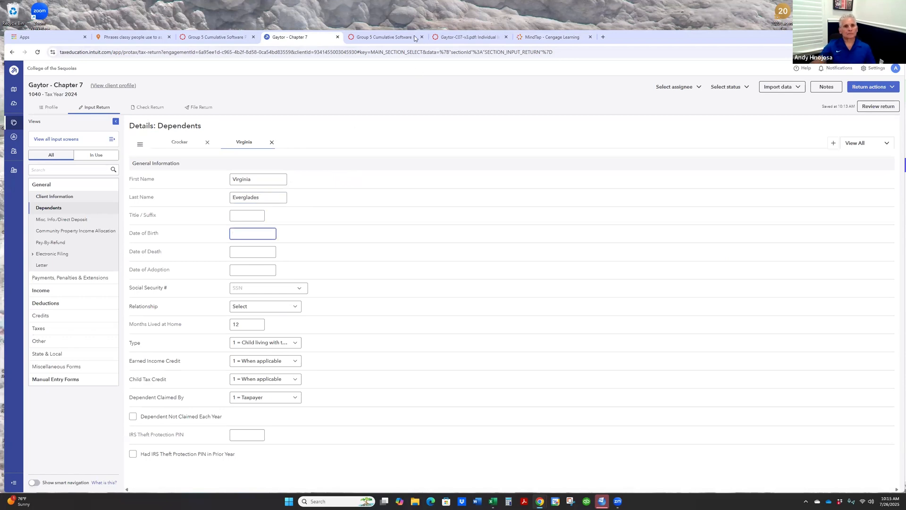
- Check the aunt's age in the textbook and compute her birth year in Calculator as 2024 minus 82
left_click(548, 38)
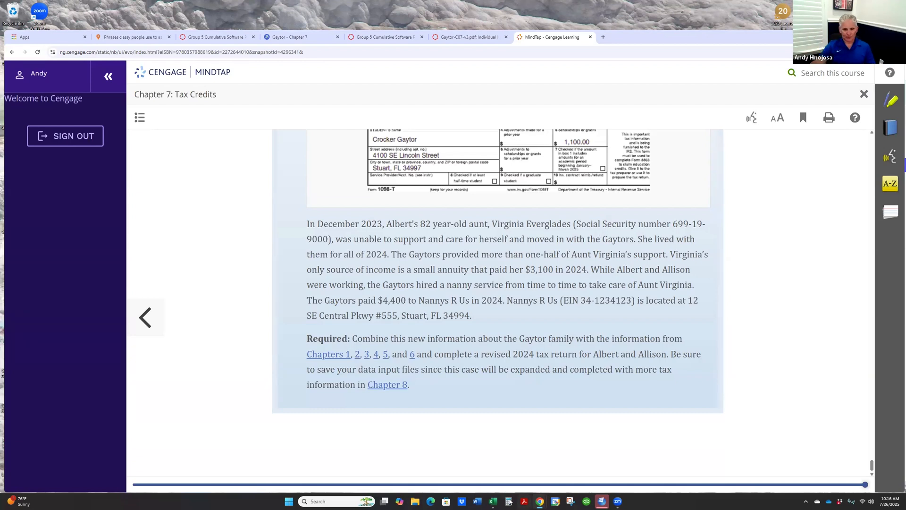
left_click(509, 501)
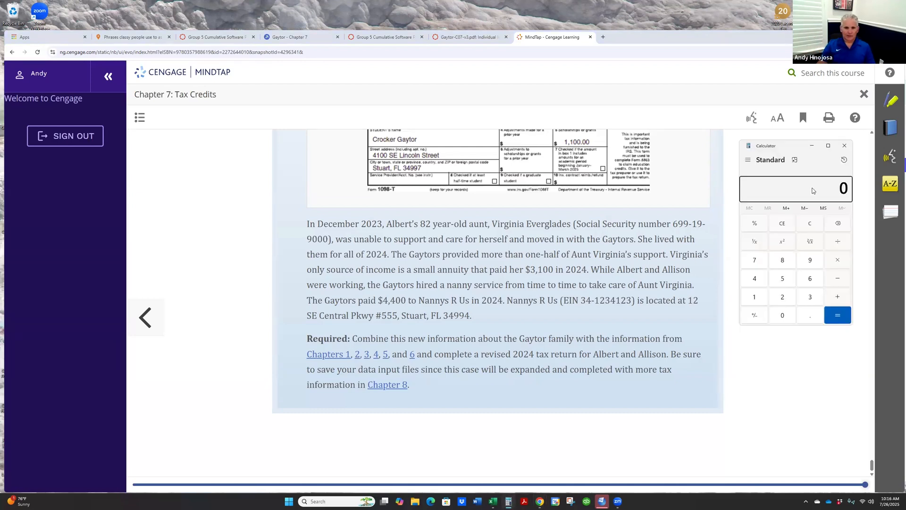
type("2024 - ")
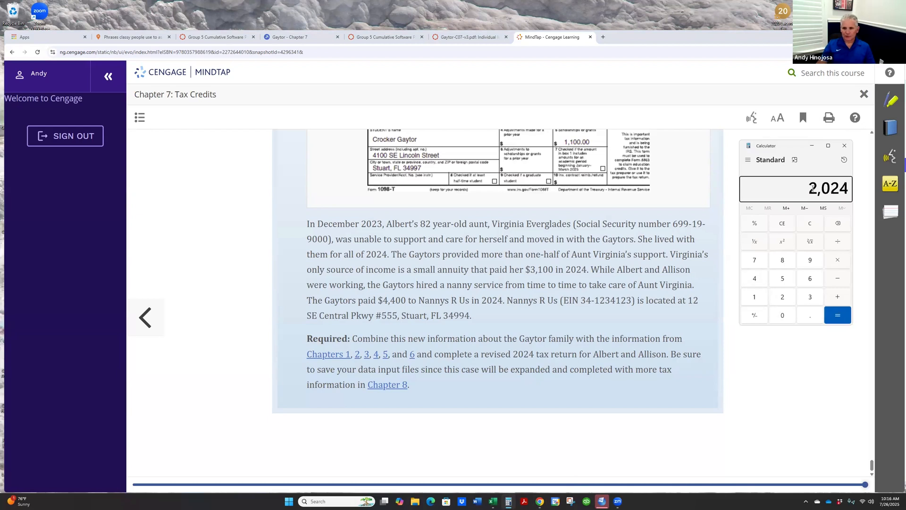
type("82")
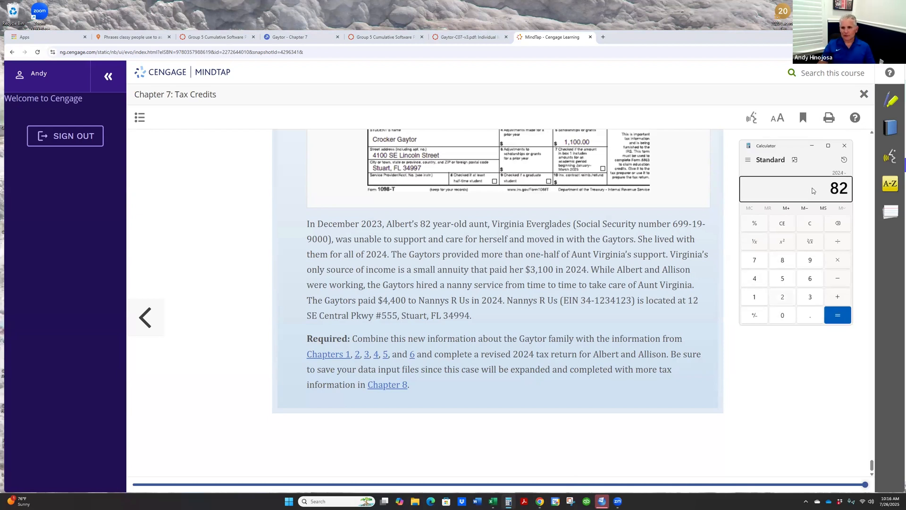
key("Return")
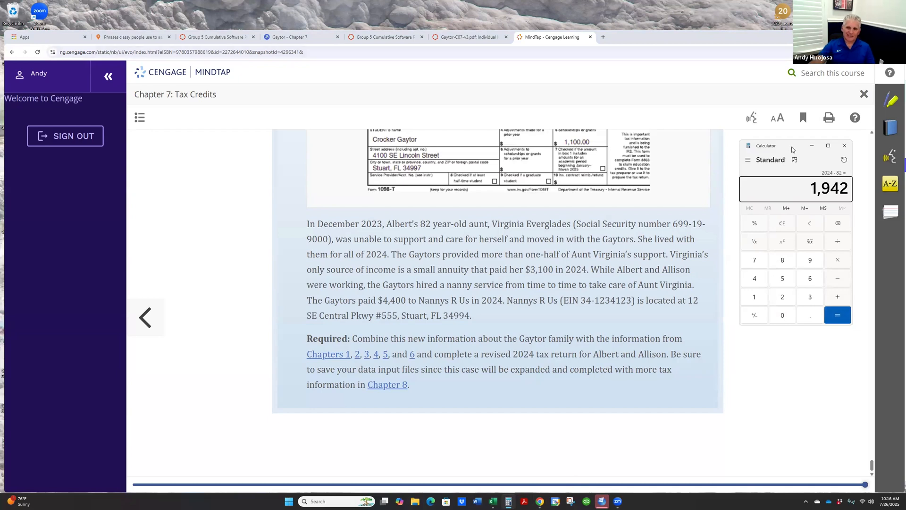
left_click_drag(793, 148, 905, 148)
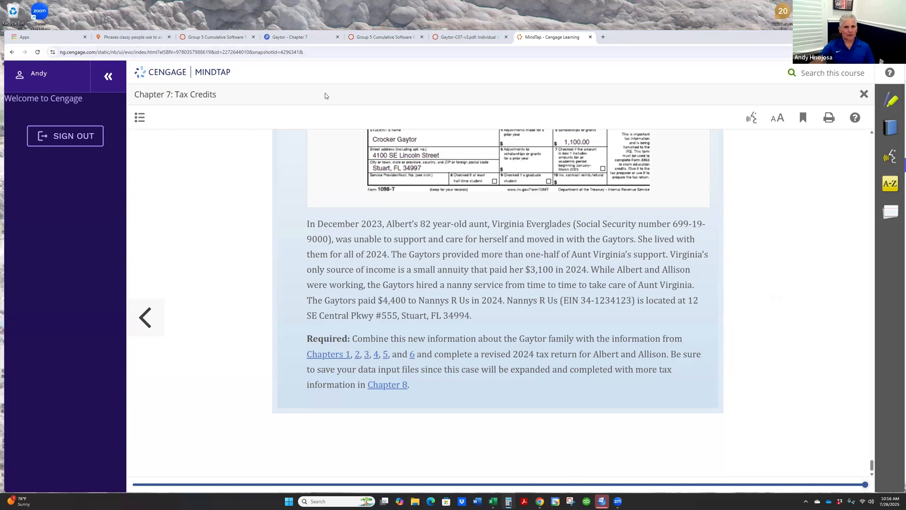
- Return to the Dependents screen of the return and enter the aunt's date of birth using the calculated birth year
left_click(458, 37)
left_click(385, 37)
left_click(302, 38)
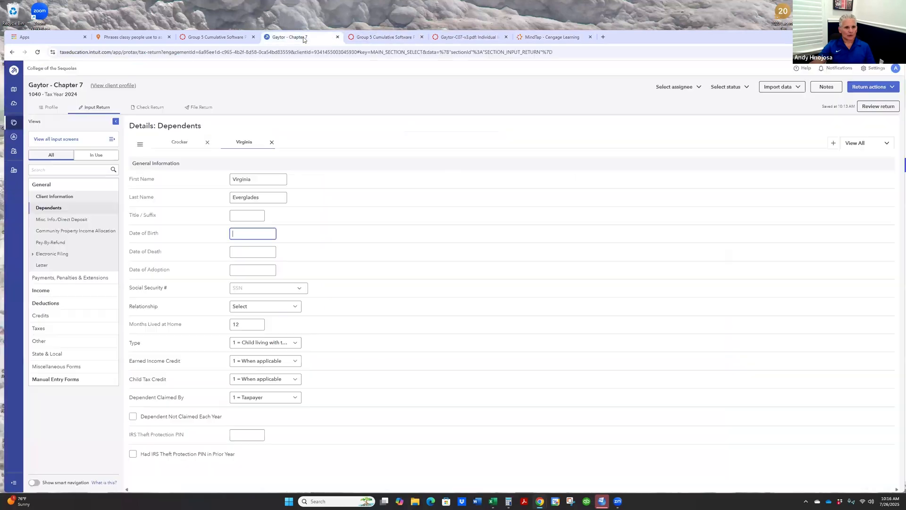
left_click(253, 234)
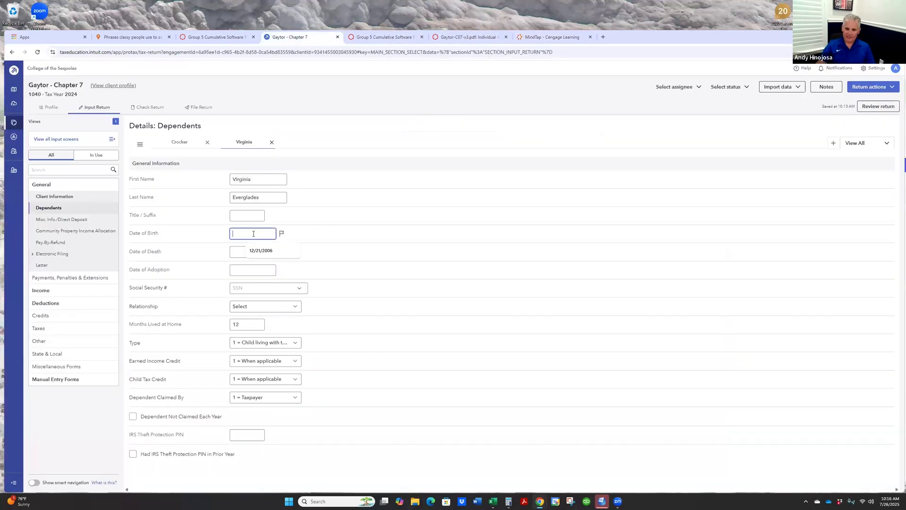
type("06/30/")
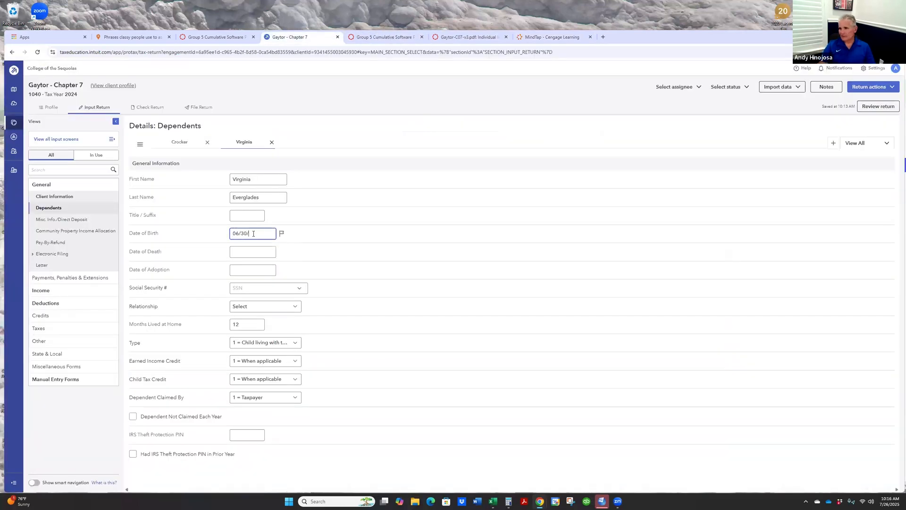
type("1942")
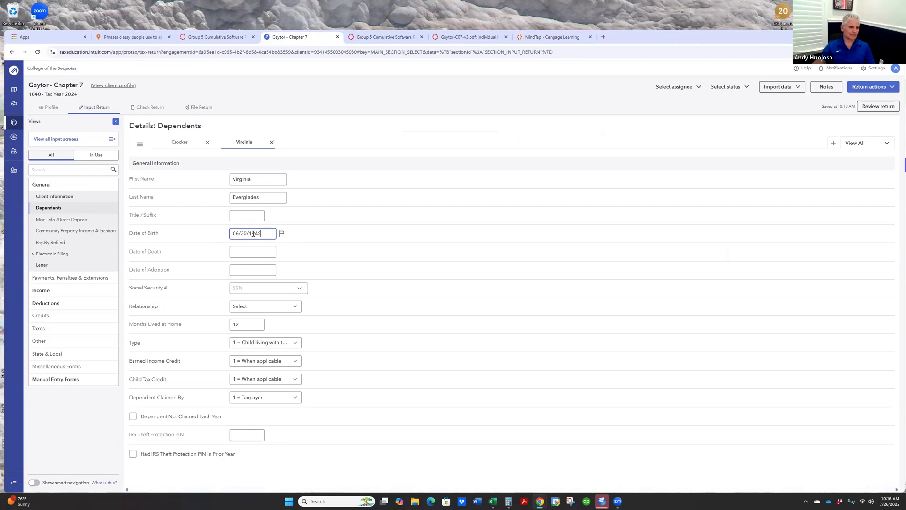
left_click(257, 252)
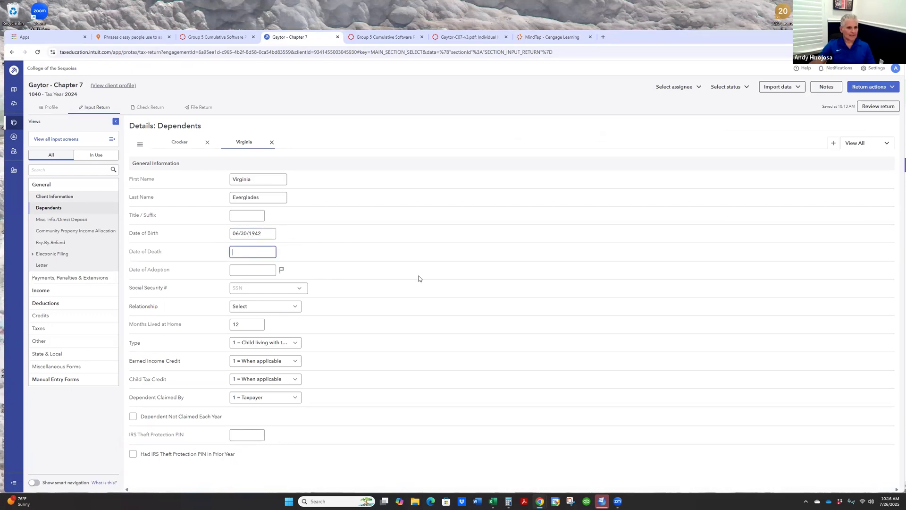
- Look up the aunt's Social Security number in the textbook and enter it in her dependent details
left_click(245, 288)
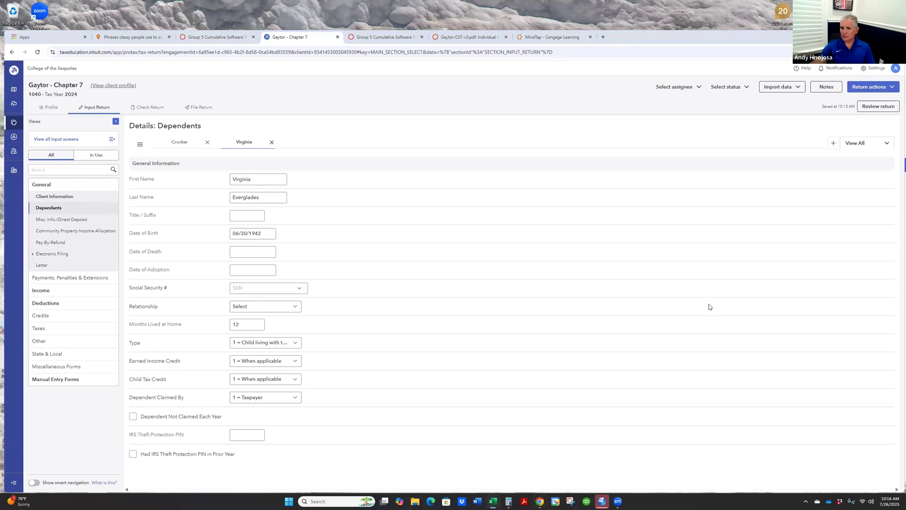
left_click(552, 37)
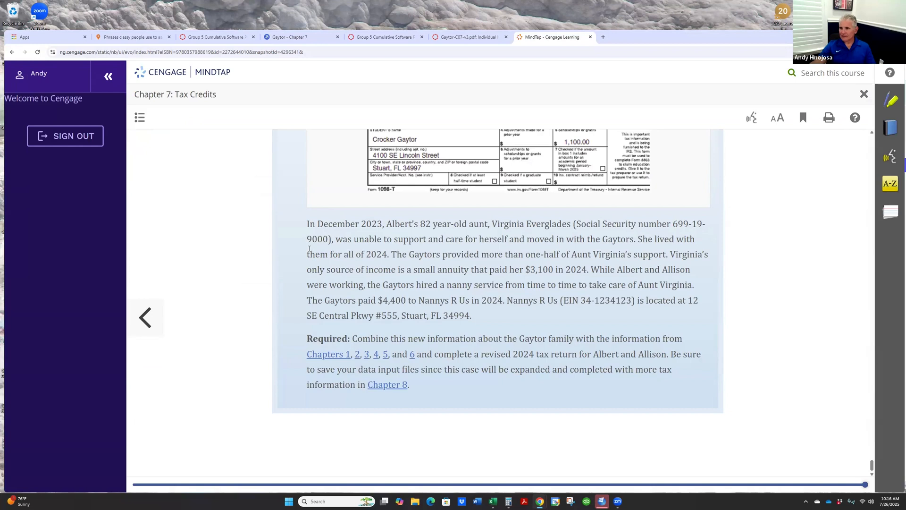
left_click(291, 38)
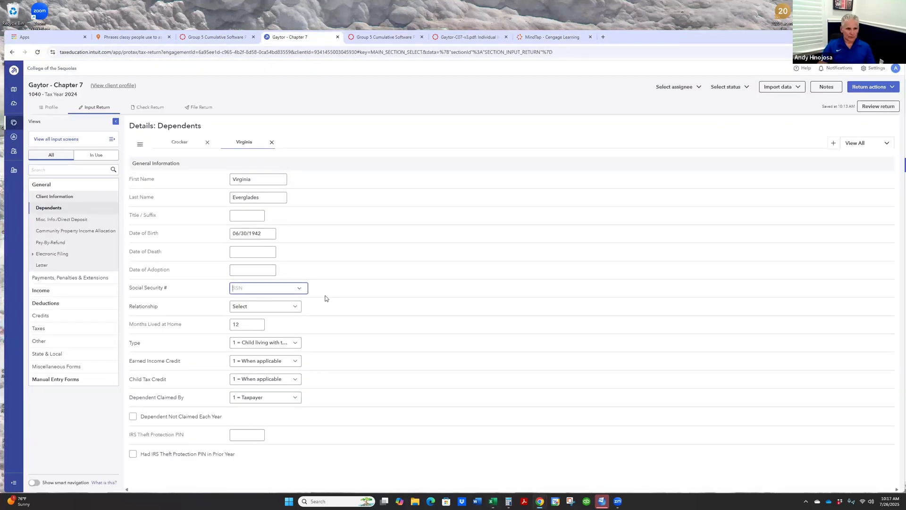
type("619-19-9000")
left_click(552, 38)
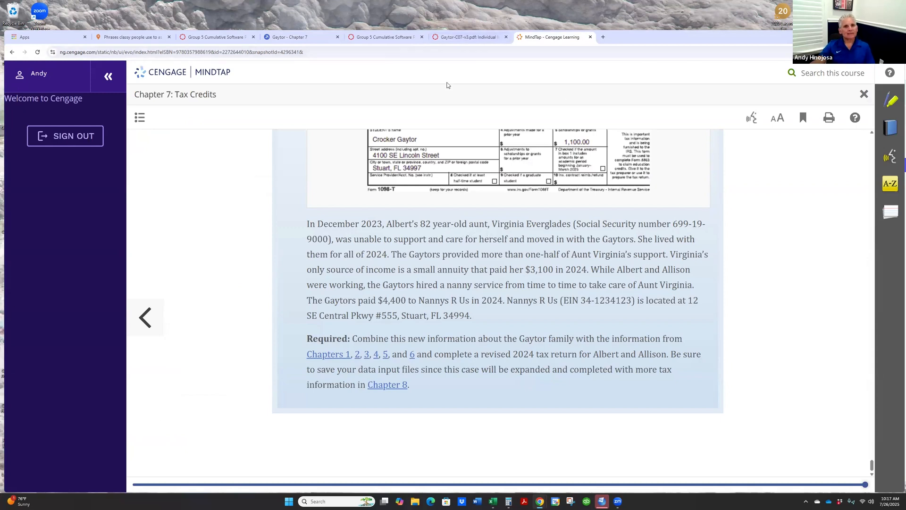
left_click(324, 38)
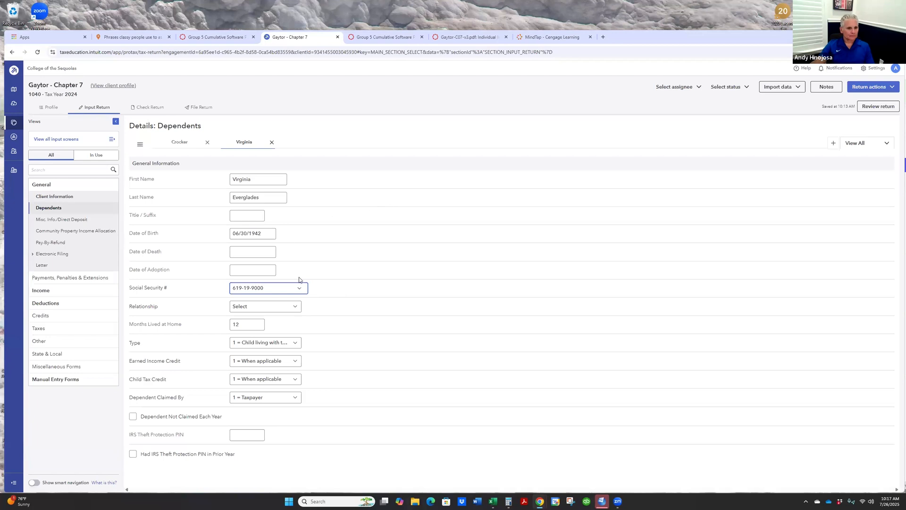
- Set the aunt's relationship to Aunt and, following the guide, her type to 3 = Dependent other than child
left_click(295, 308)
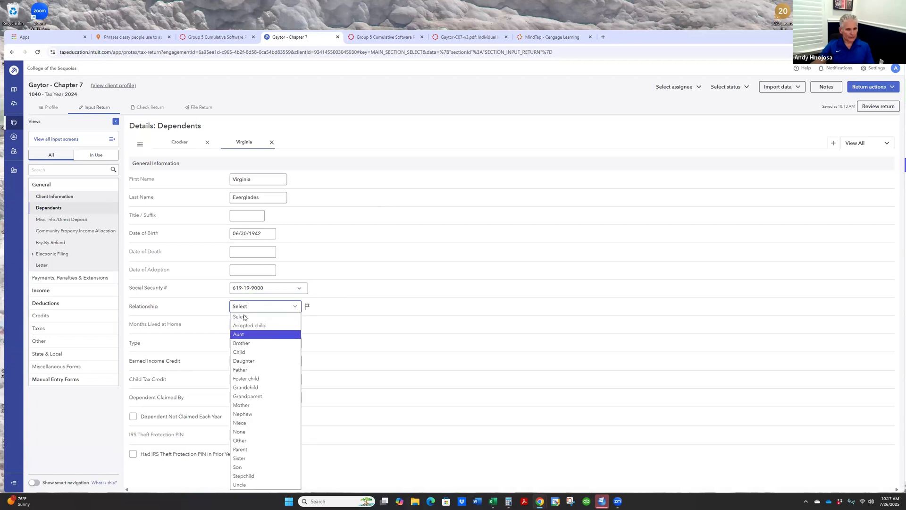
left_click(241, 334)
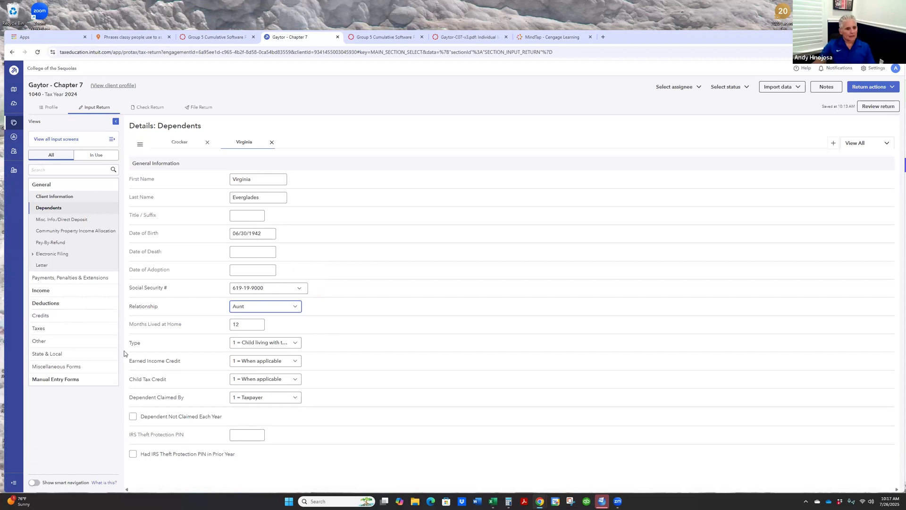
left_click(384, 36)
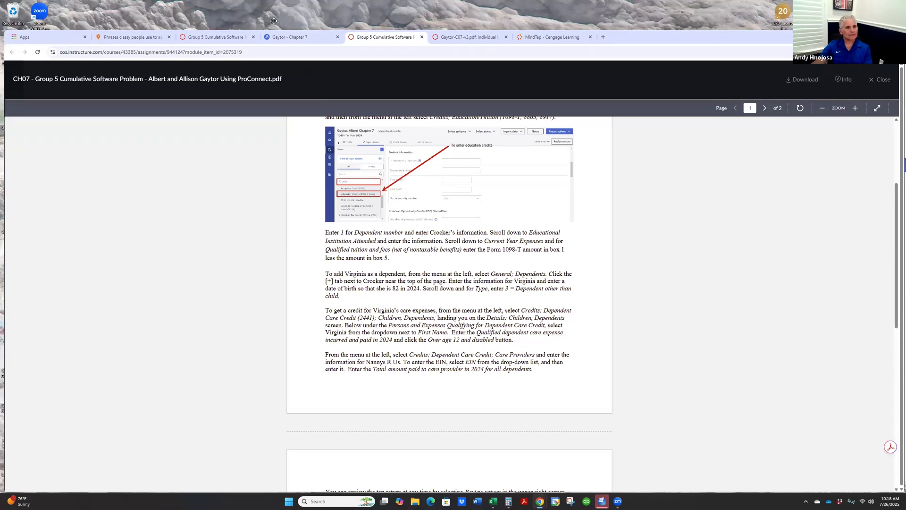
left_click(286, 37)
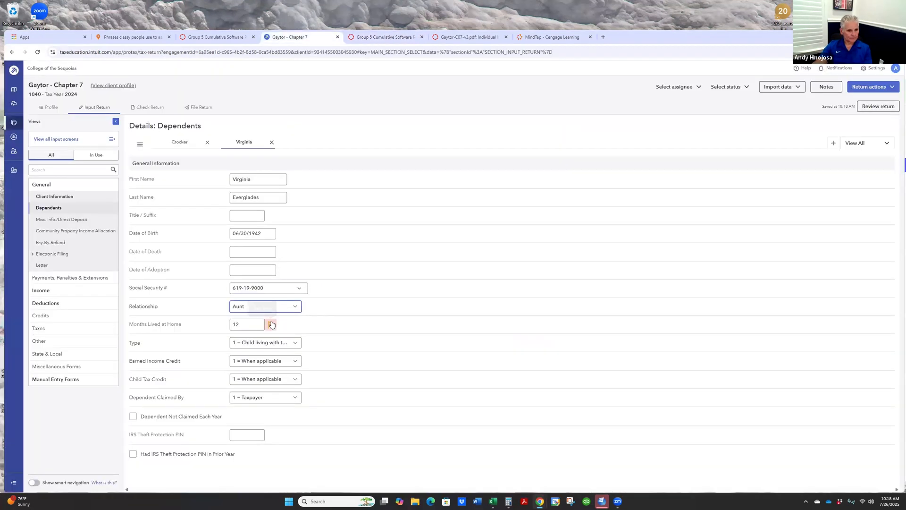
left_click(296, 343)
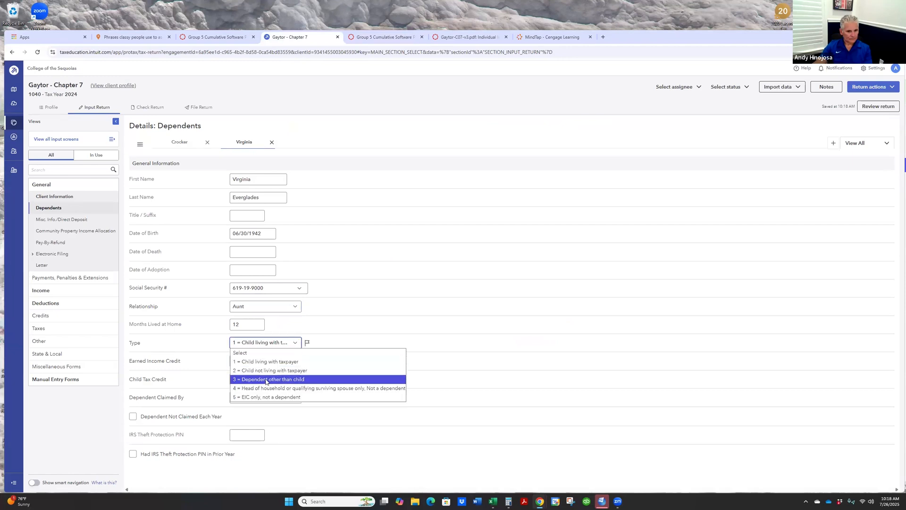
key("Return")
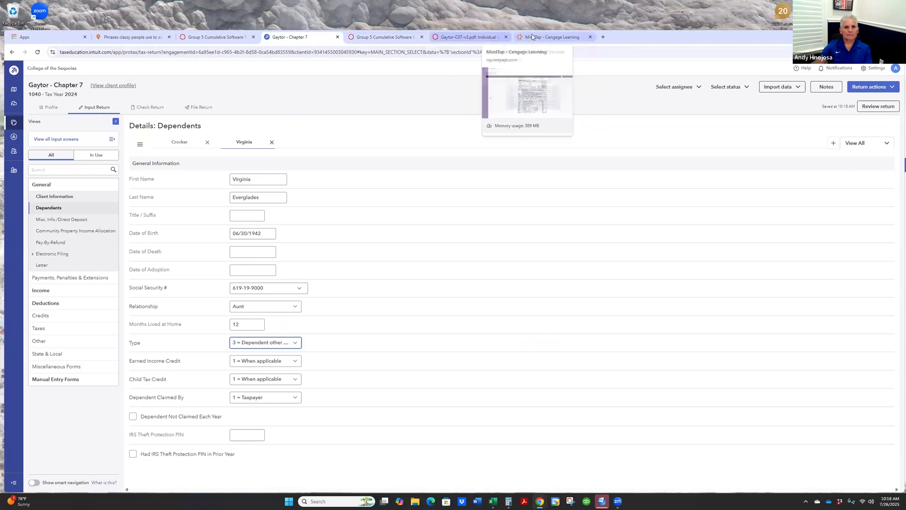
- Check the aunt's dependent entries against the guide and textbook, and read the guide's instructions for her care expense credit
left_click(384, 37)
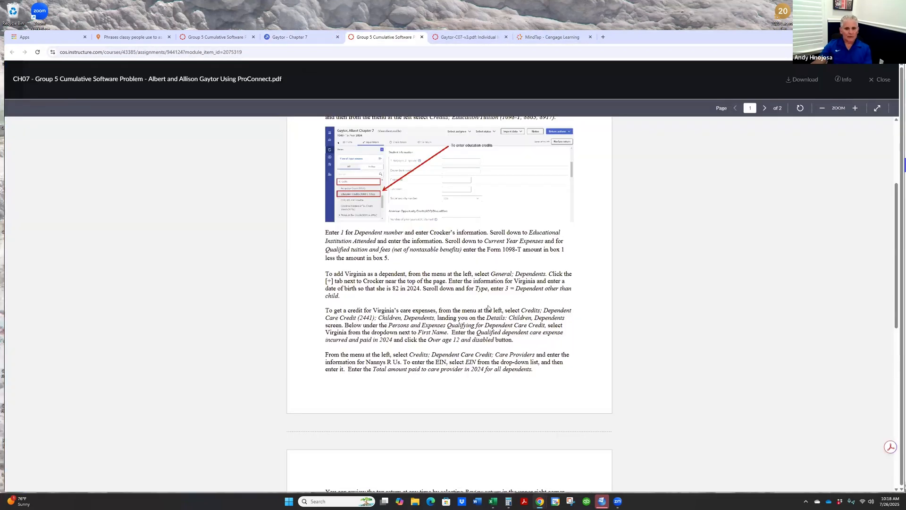
left_click(286, 35)
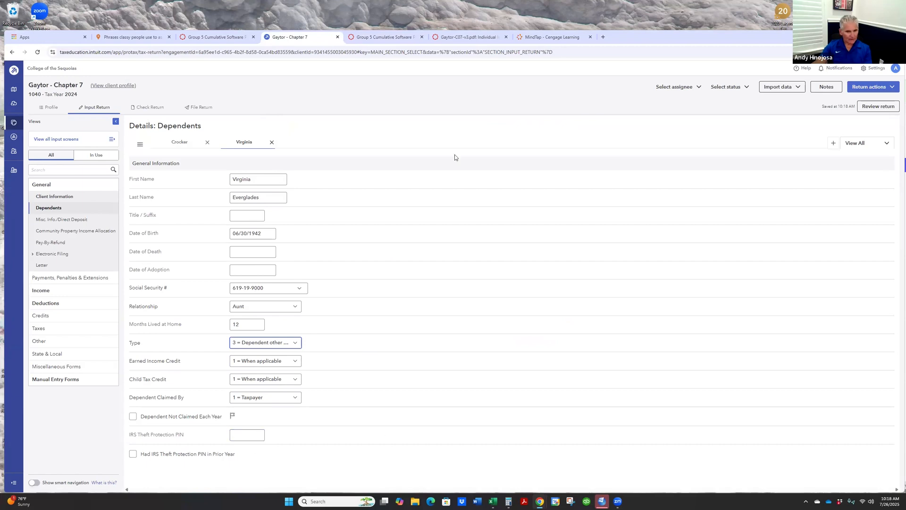
left_click(551, 38)
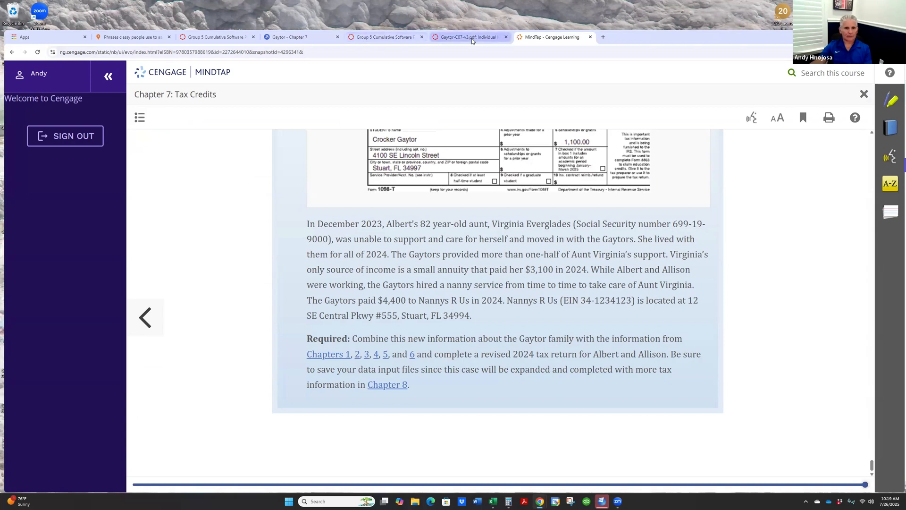
left_click(415, 40)
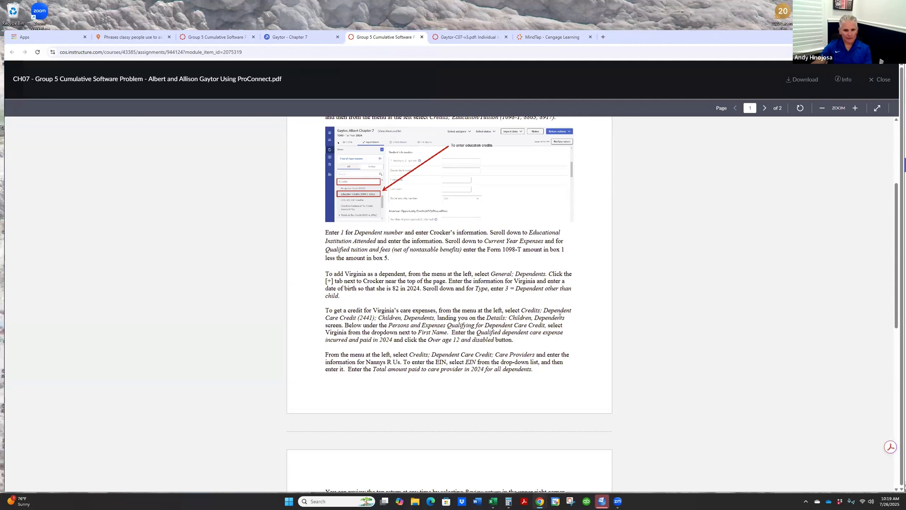
- Following the guide, open Children, Dependents under Dependent Care Credit (2441) and select the aunt as the qualifying person
left_click(300, 38)
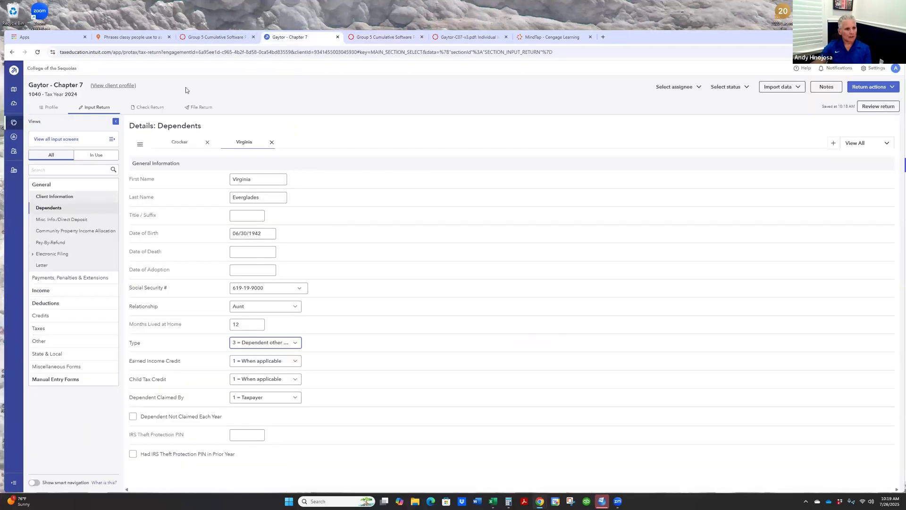
left_click(43, 316)
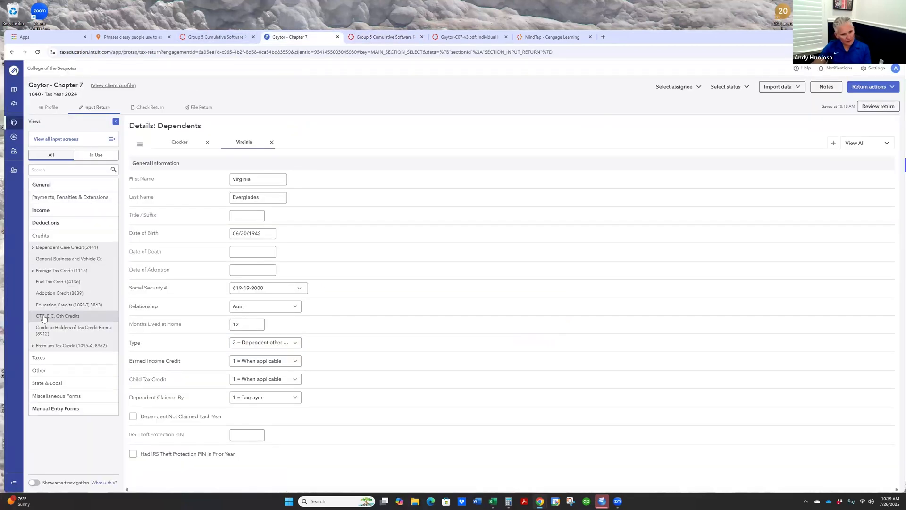
left_click(76, 248)
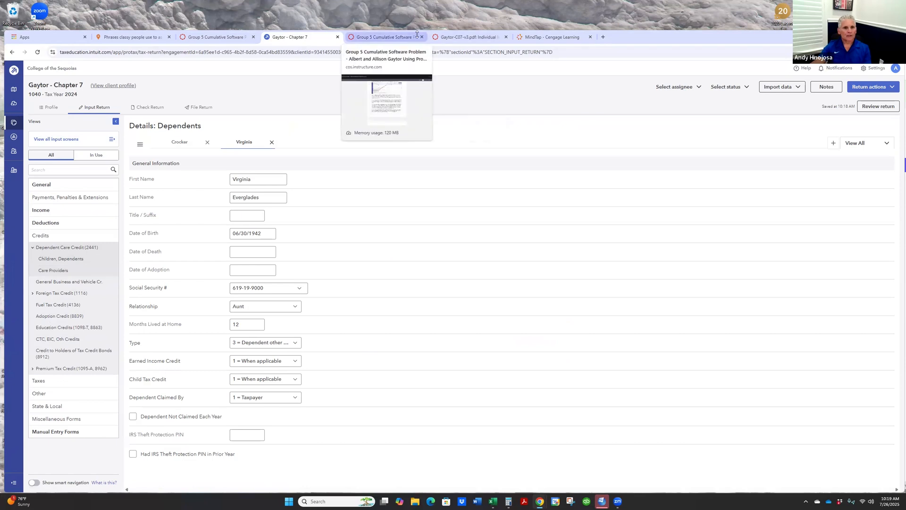
left_click(387, 37)
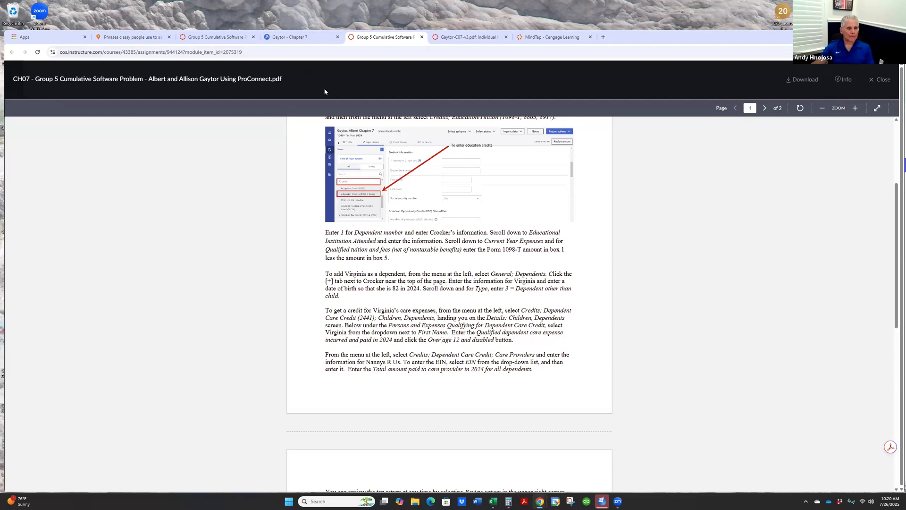
left_click(316, 40)
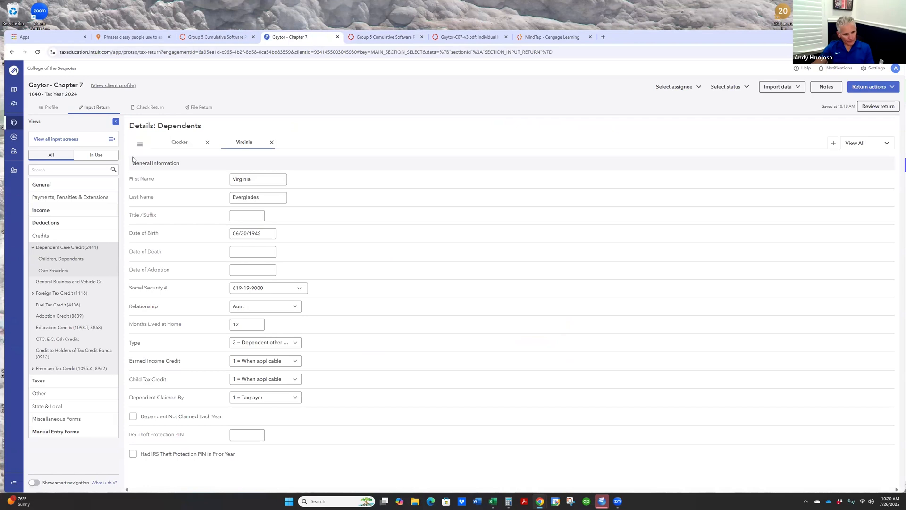
left_click(81, 260)
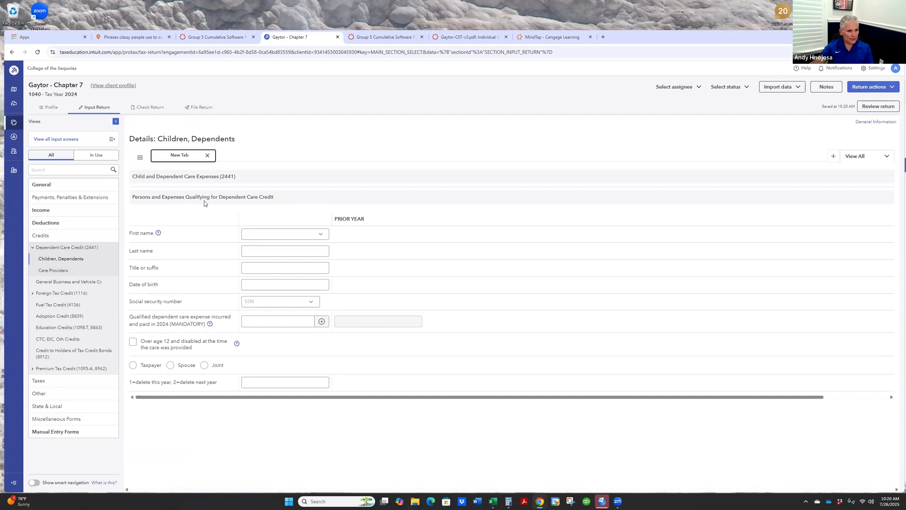
left_click(318, 235)
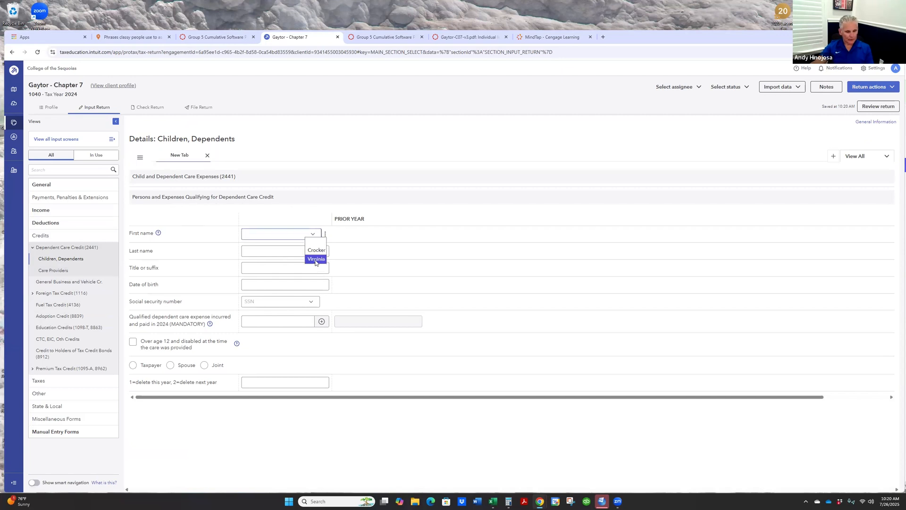
left_click(316, 259)
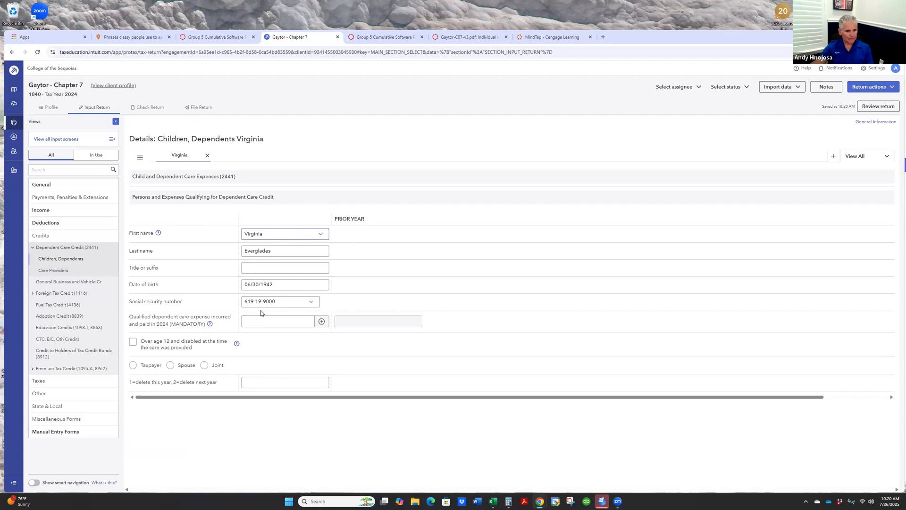
- Using the guide and textbook, enter 4,400 as the aunt's 2024 qualified dependent care expense and mark her over age 12 and disabled
left_click(383, 38)
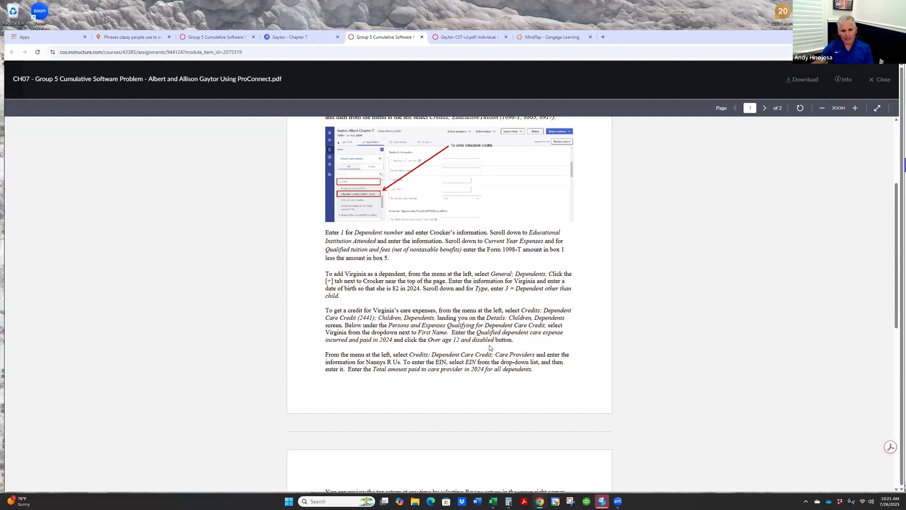
left_click(297, 37)
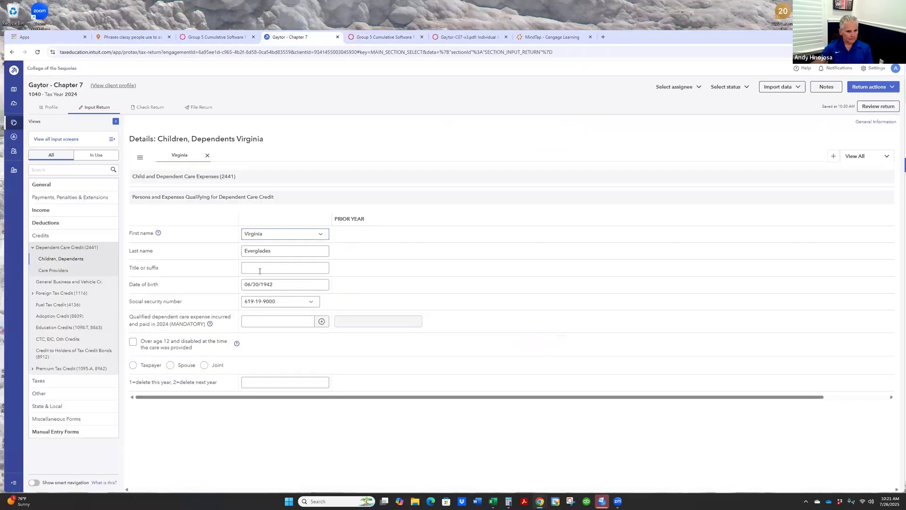
left_click(253, 319)
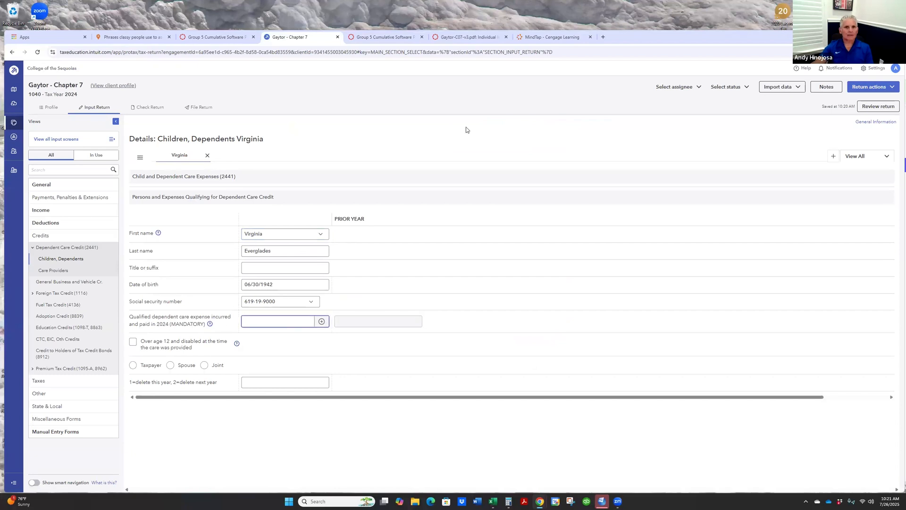
left_click(545, 38)
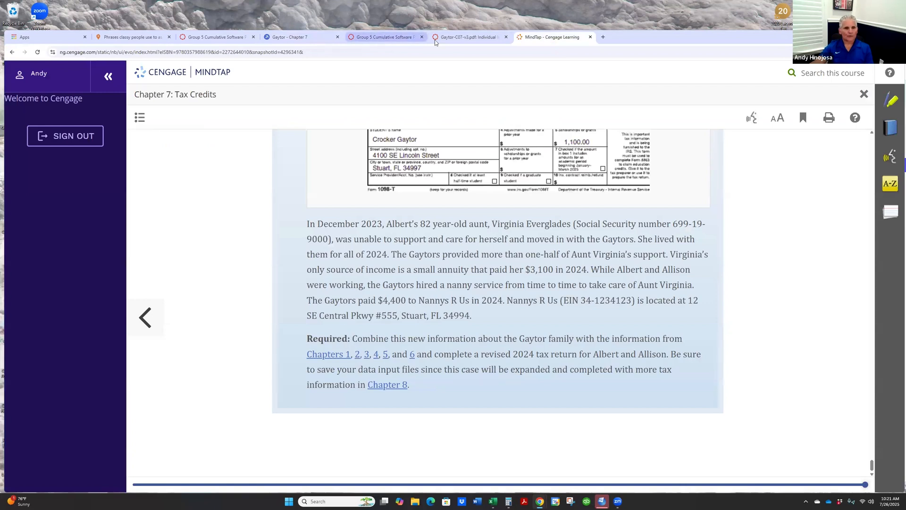
left_click(302, 38)
left_click(283, 319)
type("4400")
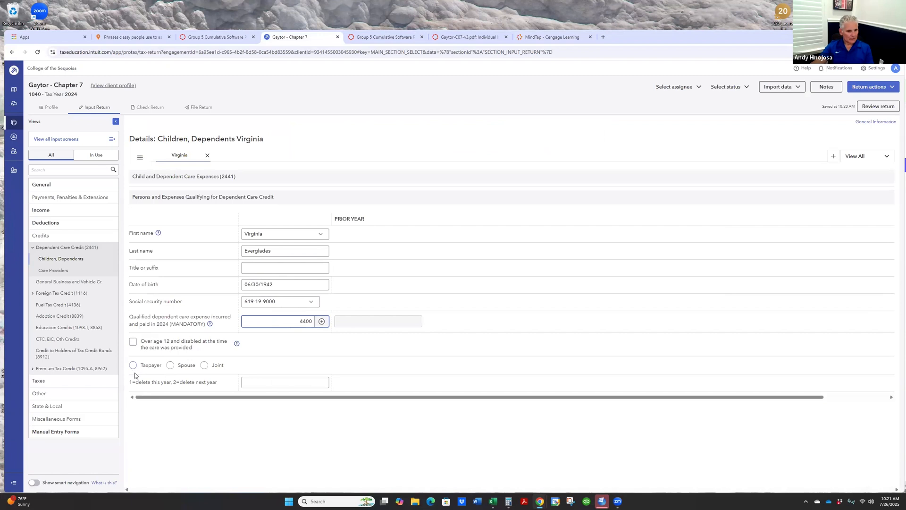
left_click(133, 343)
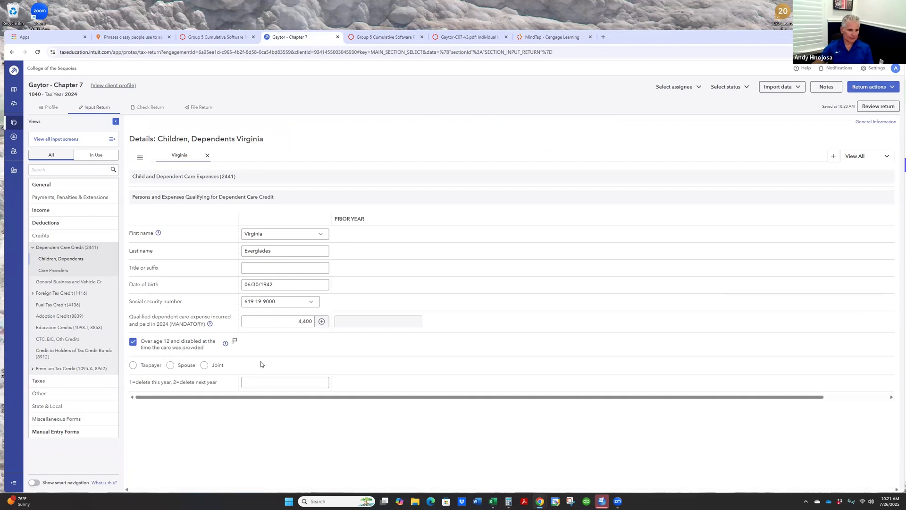
- Read the guide's care provider instructions and open the Care Providers screen under Dependent Care Credit (2441)
key("ctrl+Tab")
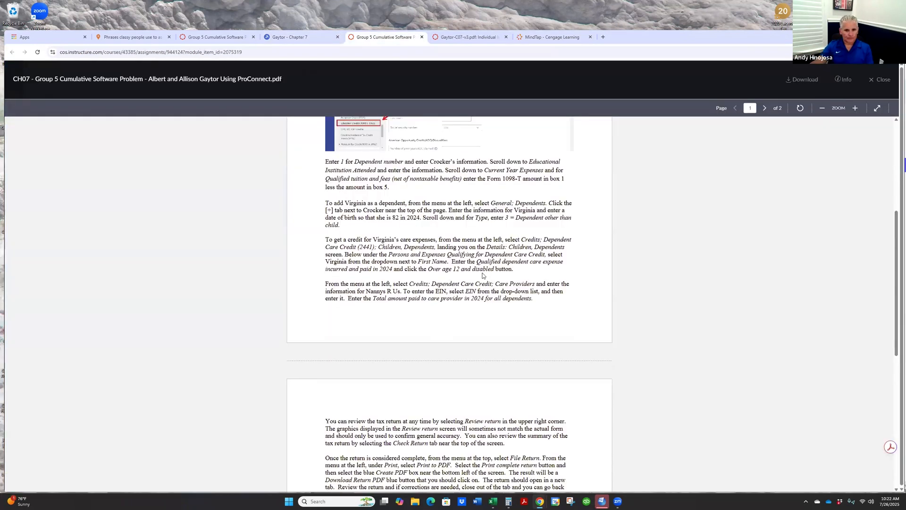
scroll(350, 226, "down", 2)
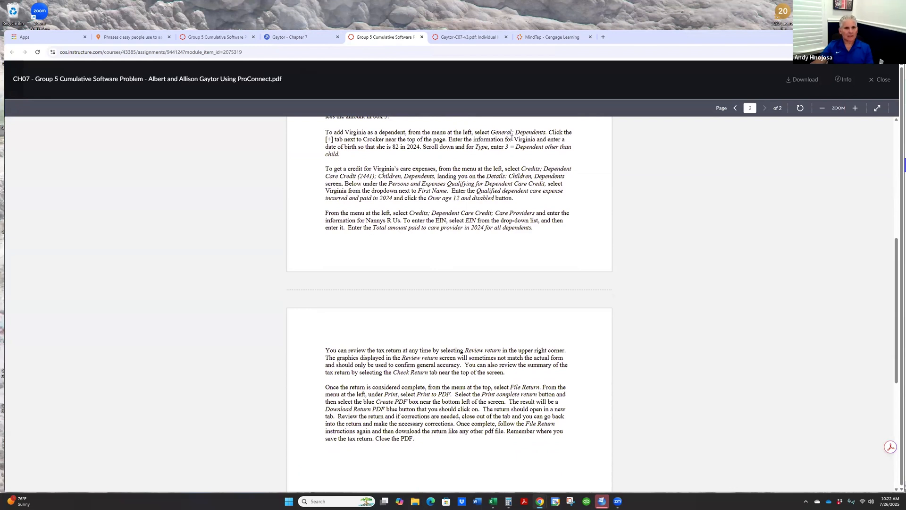
left_click(301, 38)
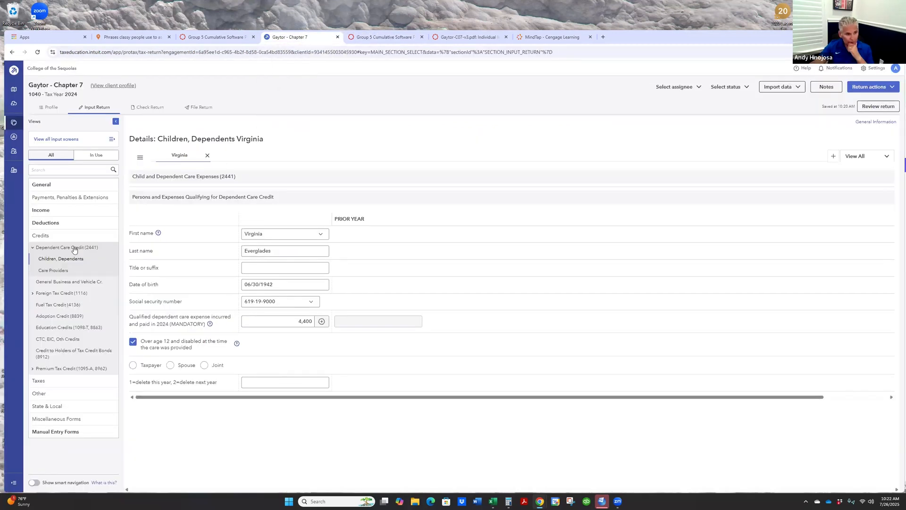
left_click(56, 273)
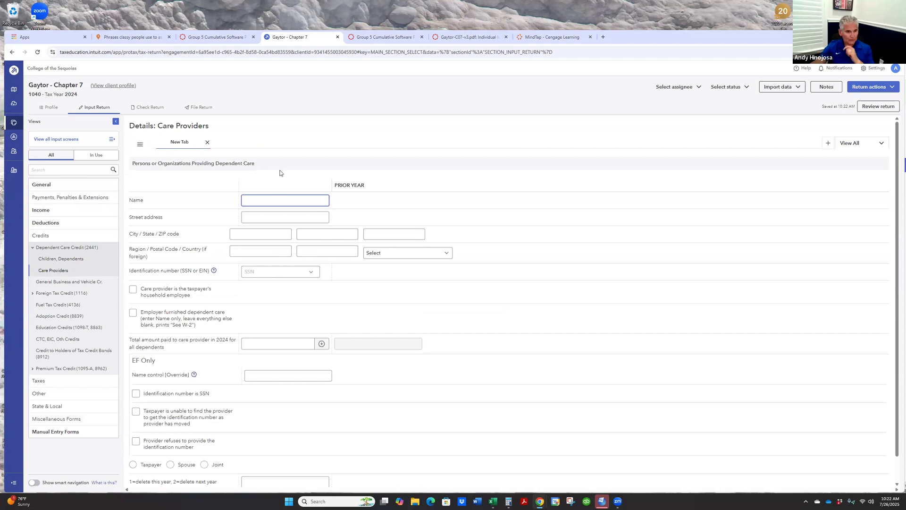
- Enter the care provider's name as Nannys R Us, matching the textbook's spelling
type("Nanny's R")
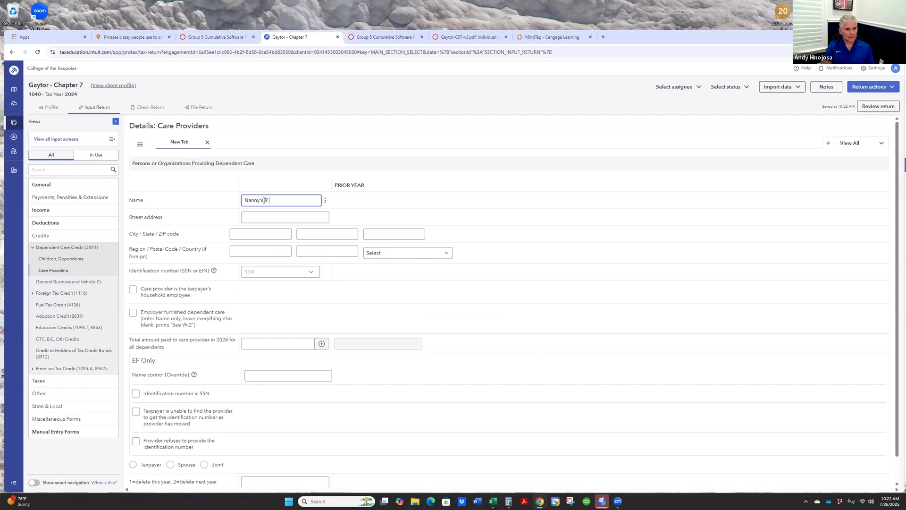
type(" Us")
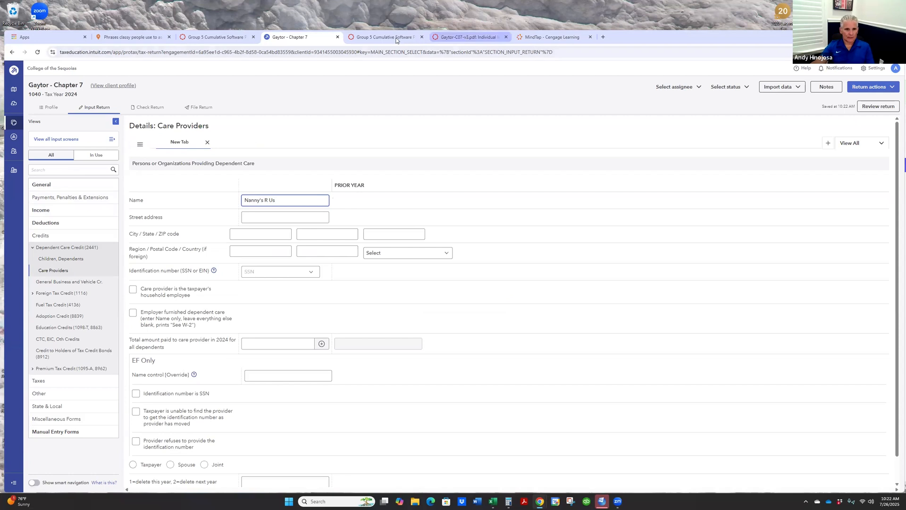
left_click(555, 41)
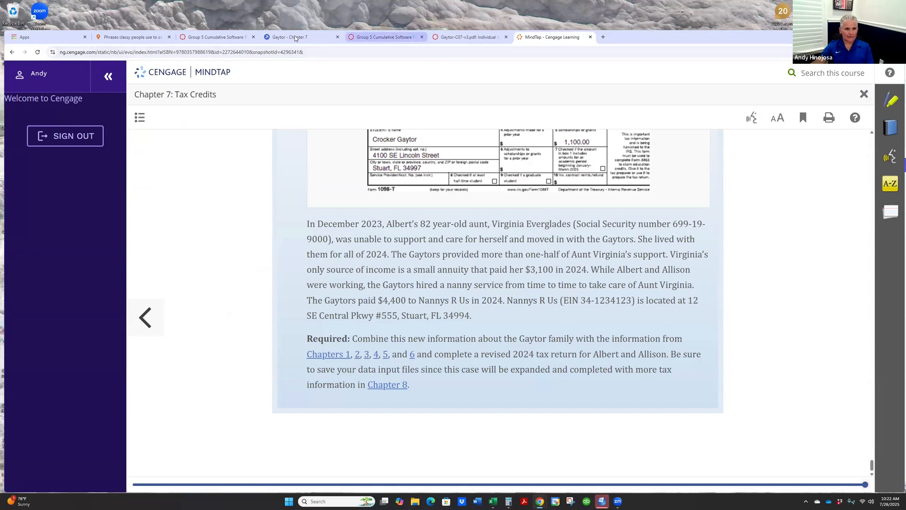
left_click(325, 41)
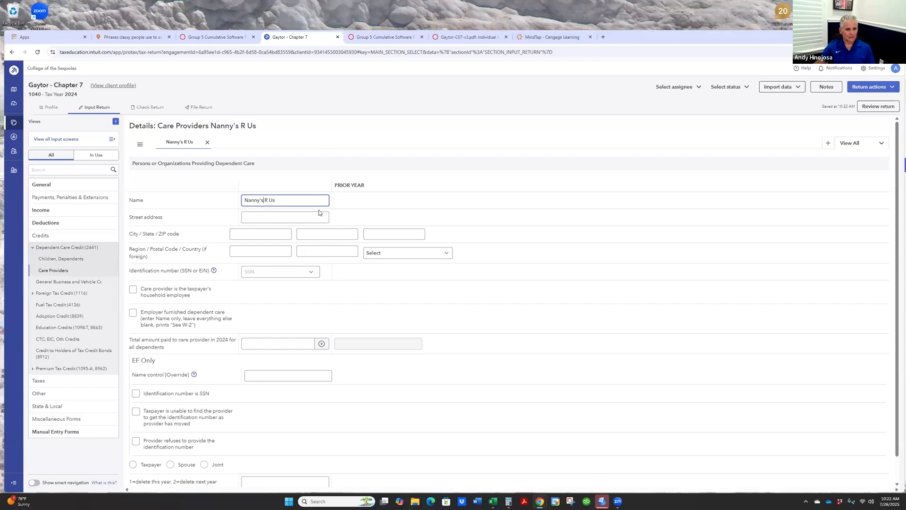
key("BackSpace")
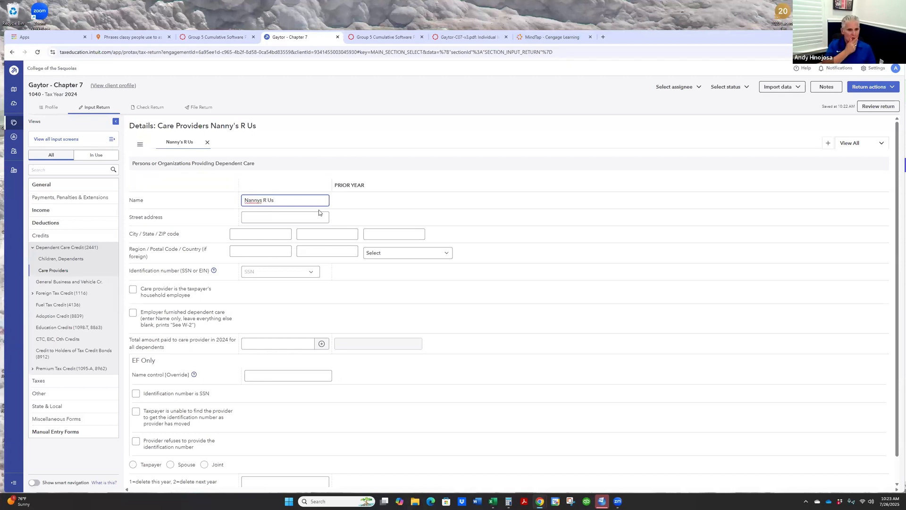
- Look up the care provider's street address in the textbook and enter it in the provider details
left_click(257, 220)
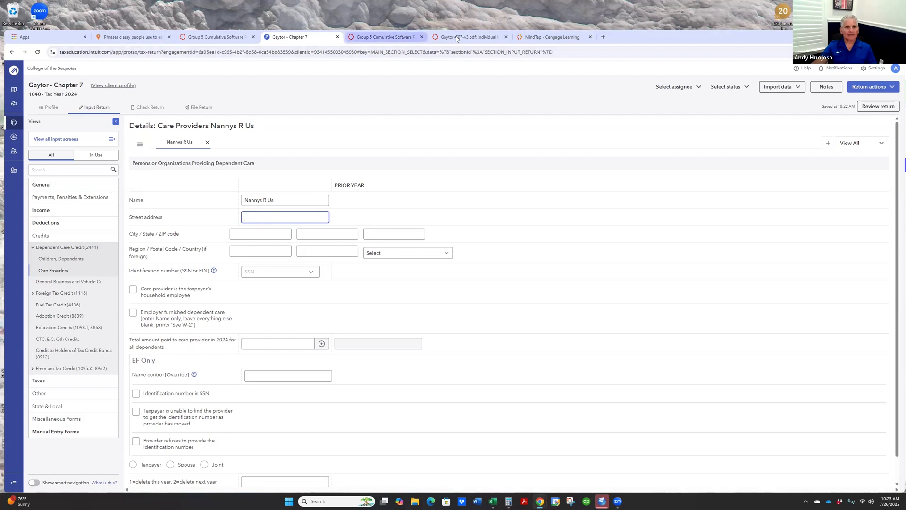
left_click(543, 37)
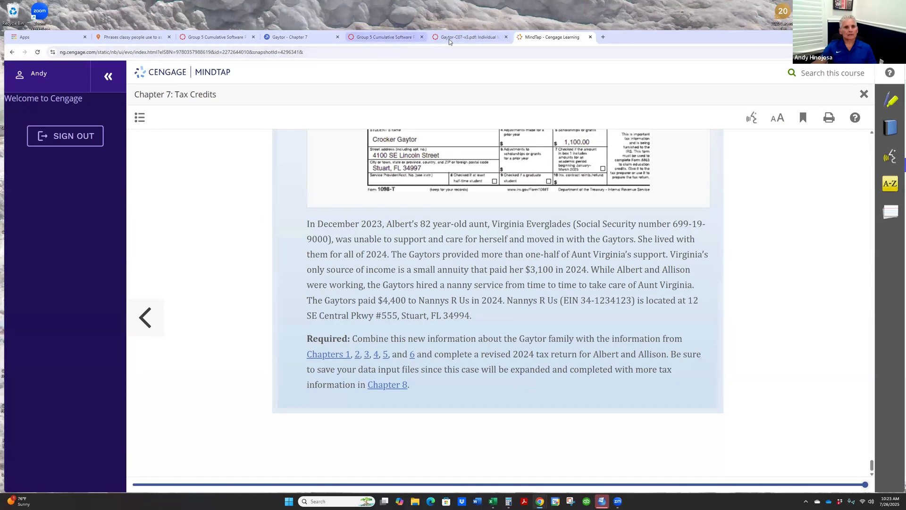
left_click(296, 37)
type("12 SE Central P")
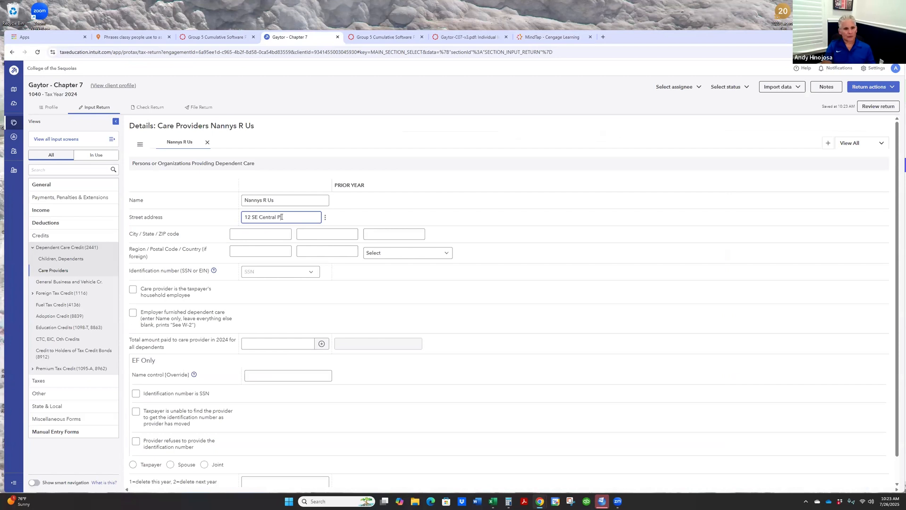
type("kwy #555")
key("Tab")
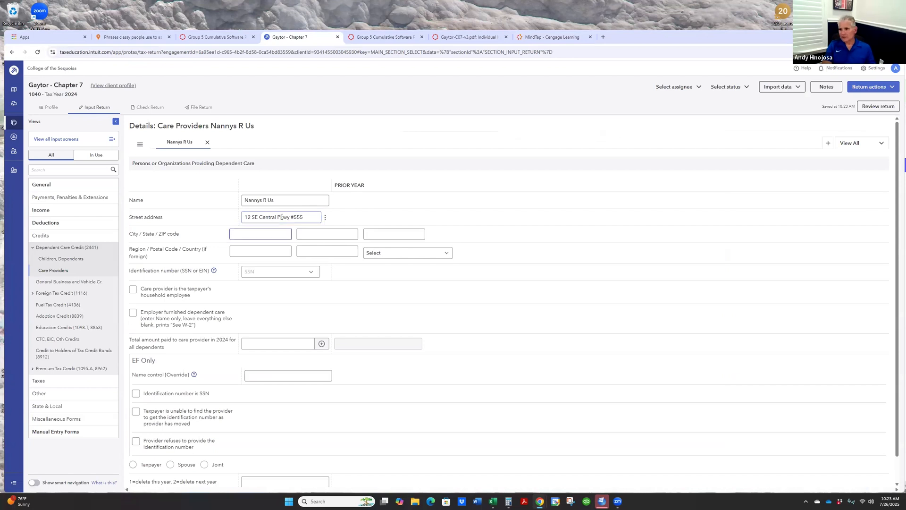
- Enter the care provider's city, state and ZIP code from the textbook
left_click(551, 37)
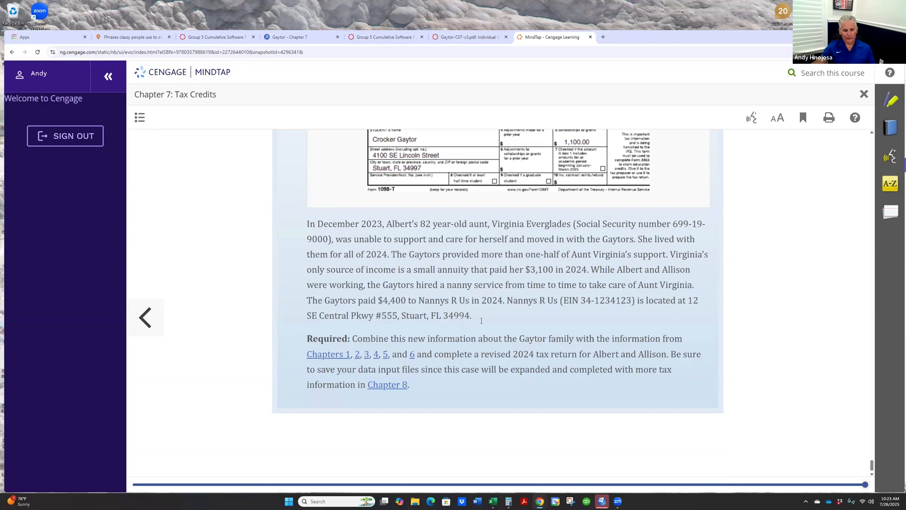
left_click(289, 37)
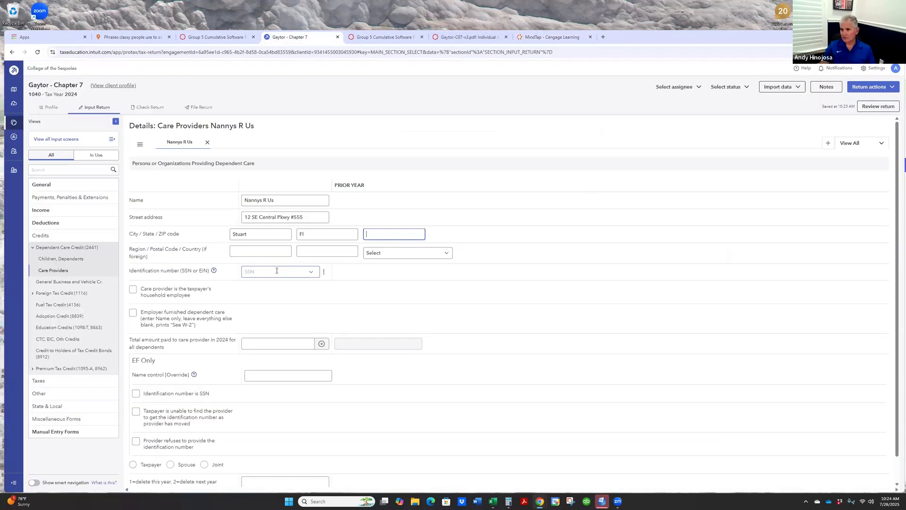
type("34994")
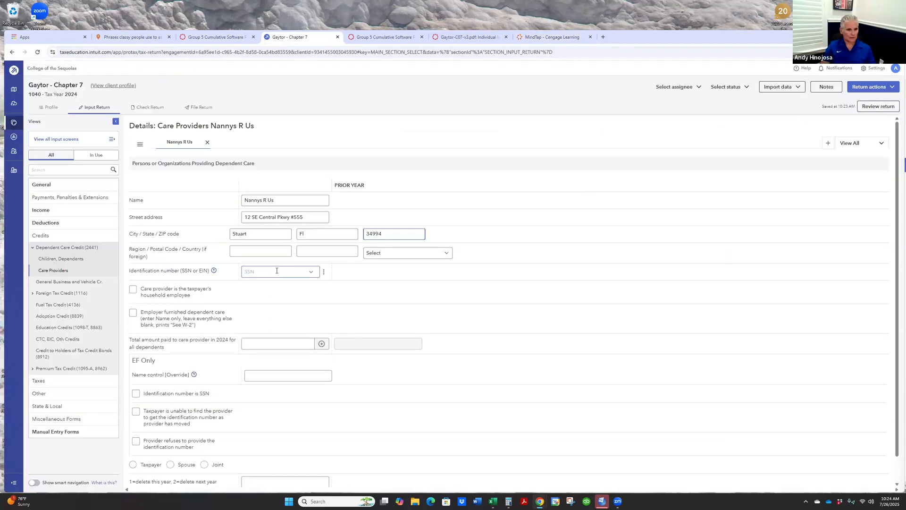
- Look up the care provider's EIN in the textbook and enter it as the identification number
left_click(276, 270)
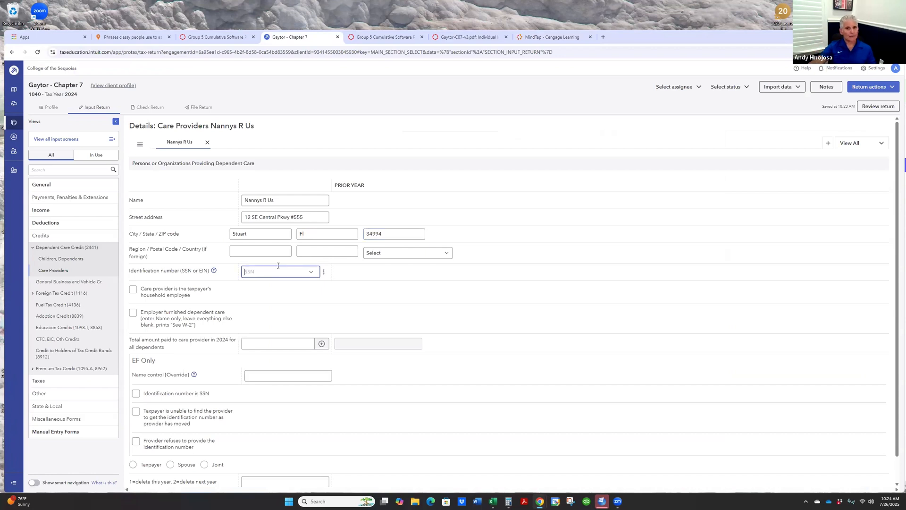
left_click(542, 38)
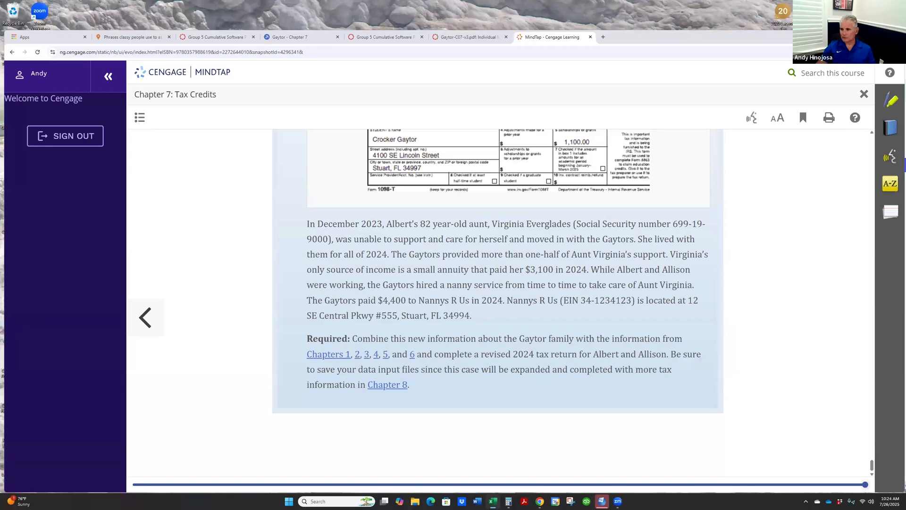
scroll(498, 283, "up", 2)
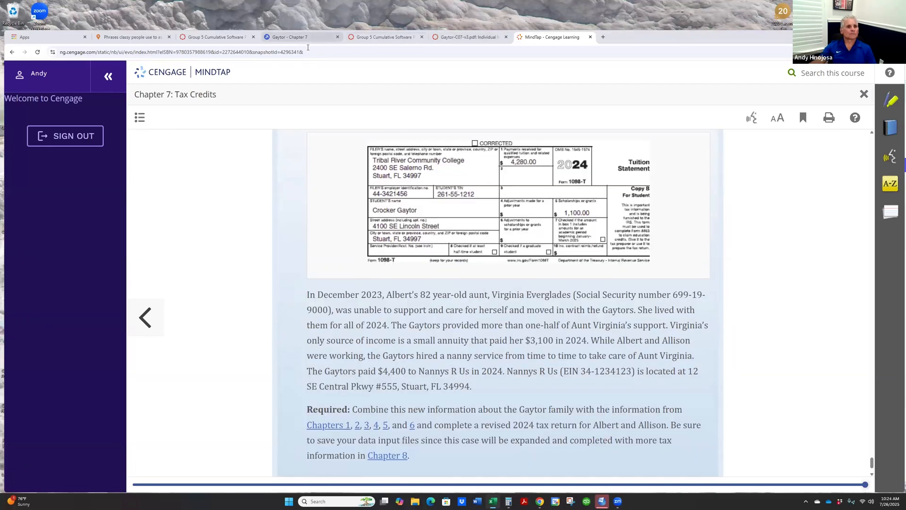
left_click(304, 38)
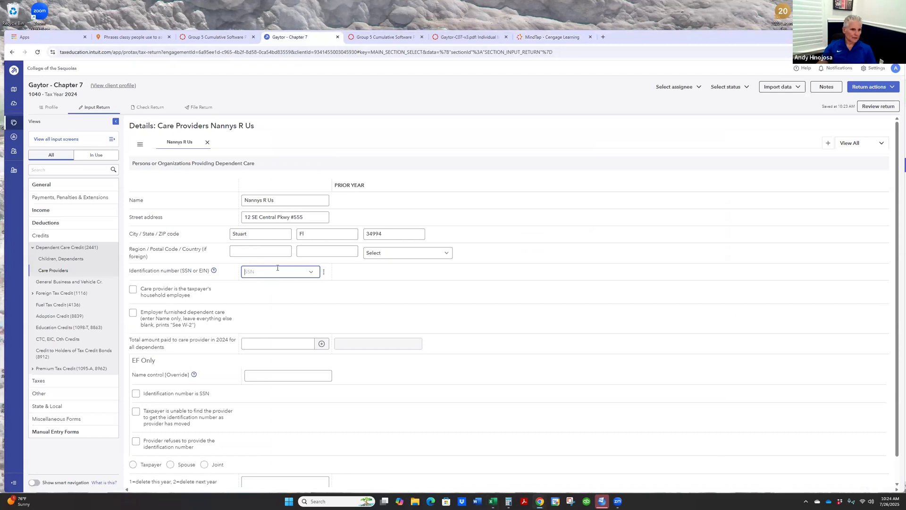
type("341-23-4123")
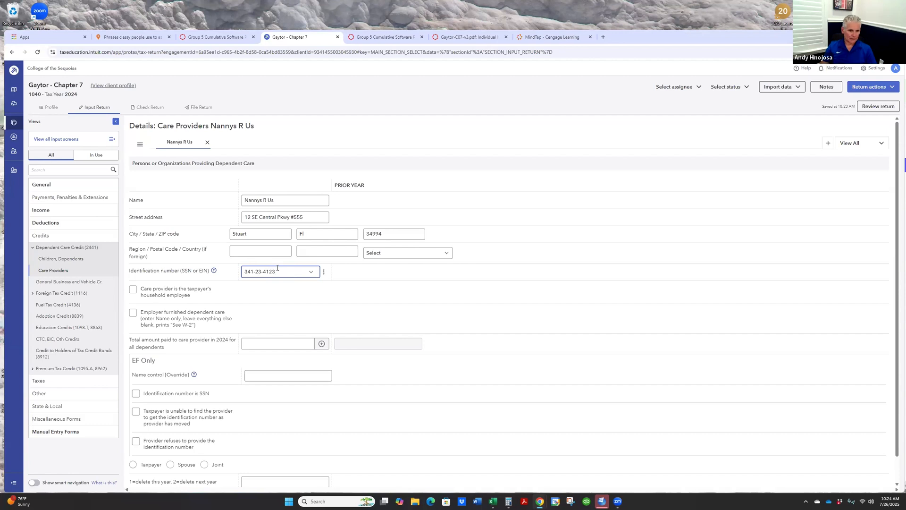
- Check the guide and textbook for the amount paid and enter 4,400 as the 2024 total paid to the care provider
key("ctrl+Tab")
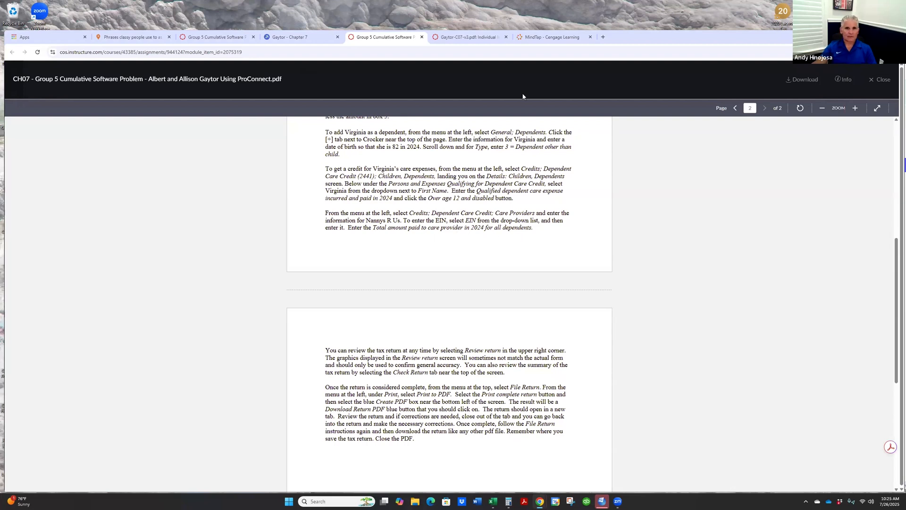
left_click(552, 37)
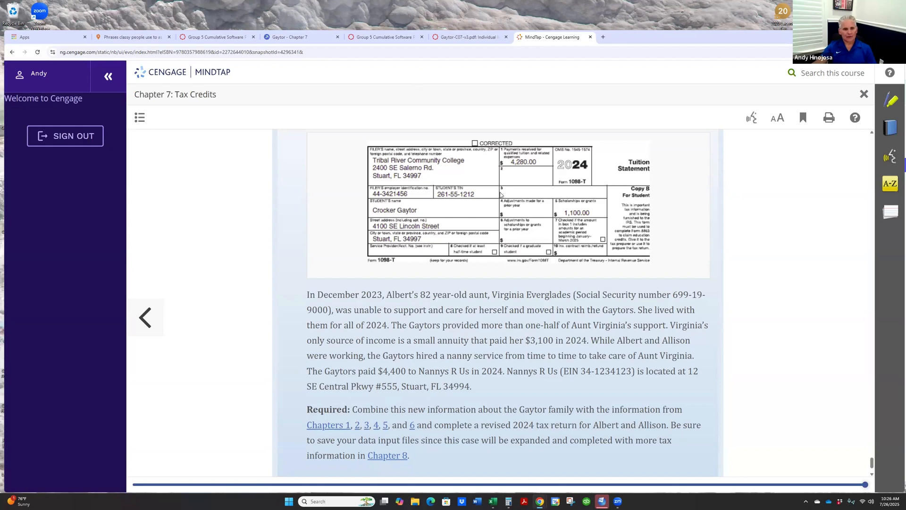
left_click(319, 39)
- Read the guide's instructions on reviewing and filing the return, and open the return's forms for review
left_click(361, 37)
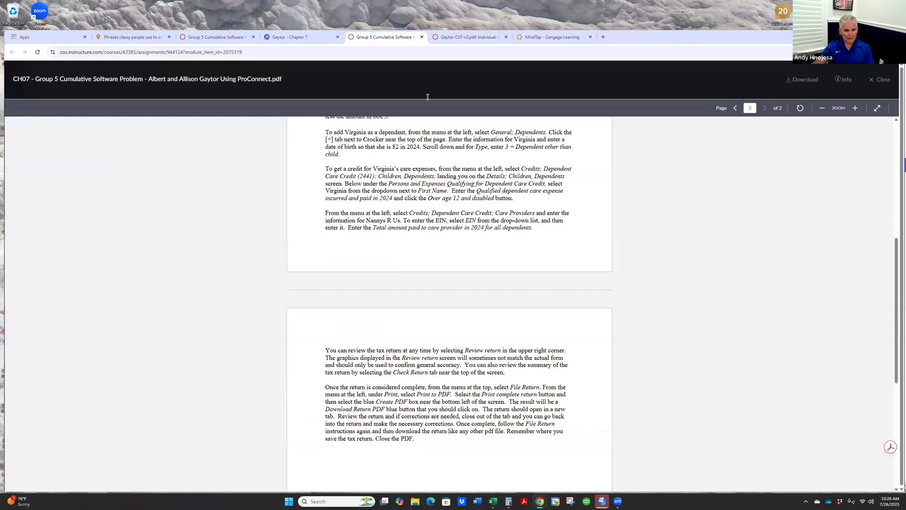
scroll(416, 332, "down", 3)
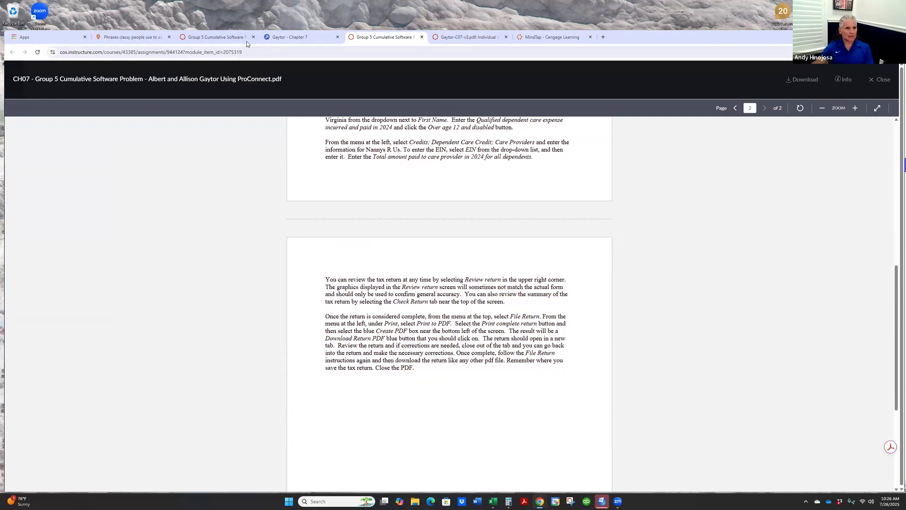
left_click(291, 36)
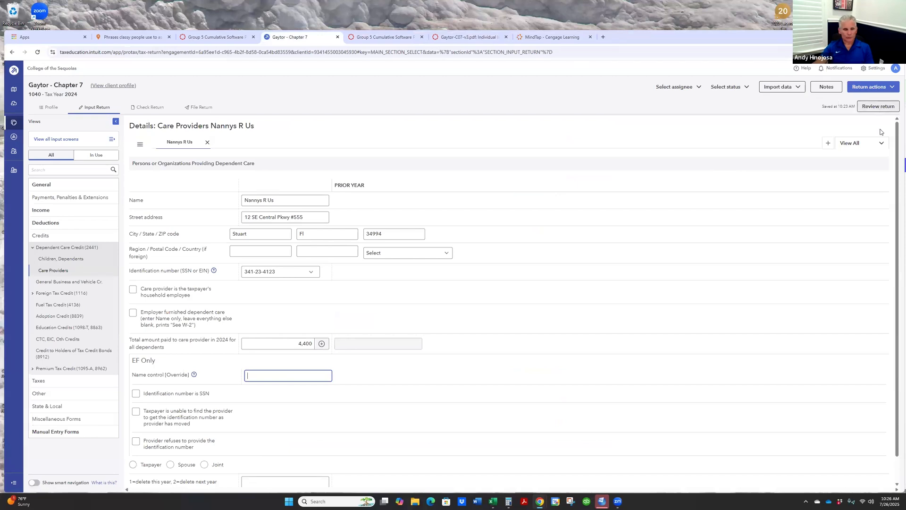
left_click(878, 106)
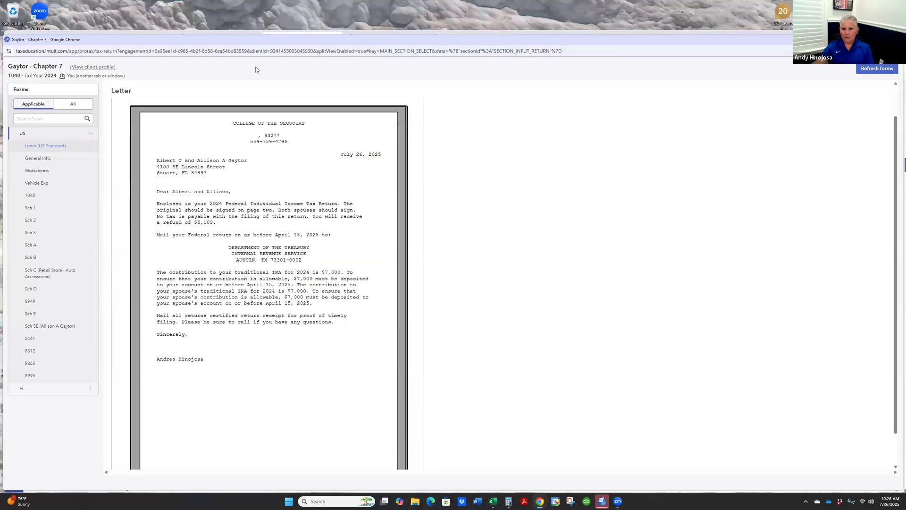
- Arrange the forms review window side by side with the Chapter 7 answer key PDF and display Form 1040
left_click_drag(903, 120, 436, 118)
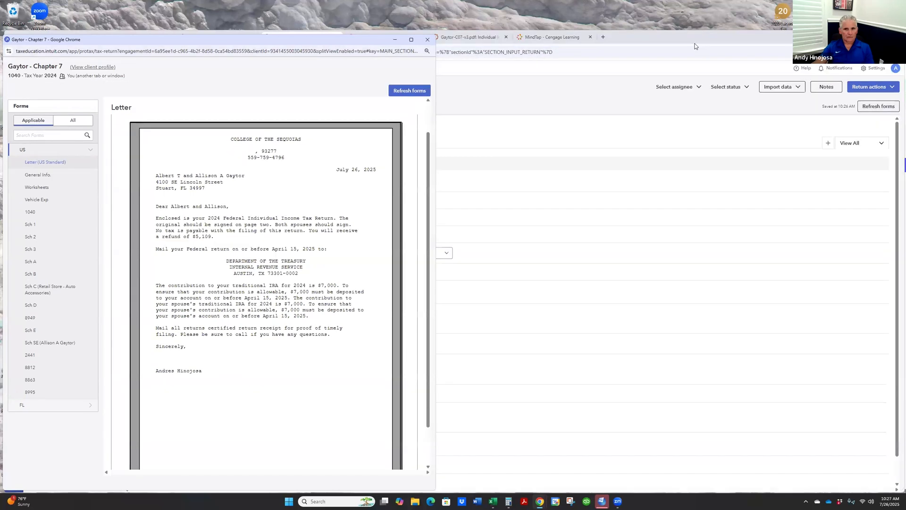
left_click(671, 39)
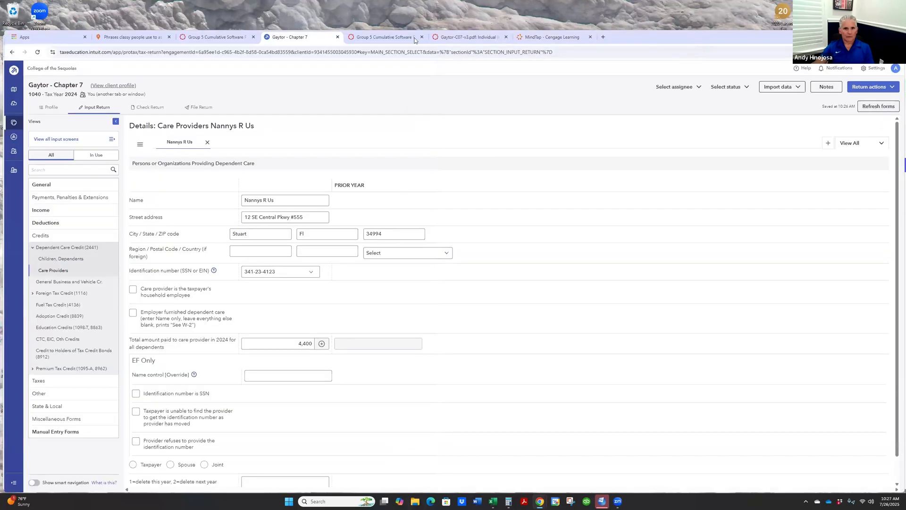
left_click(467, 38)
left_click_drag(499, 51, 514, 76)
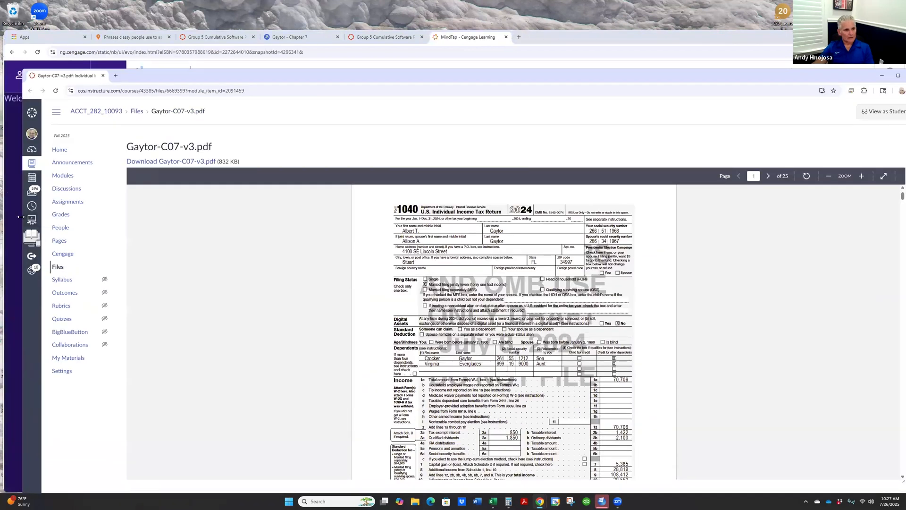
key("alt+Tab")
key("alt+Tab")
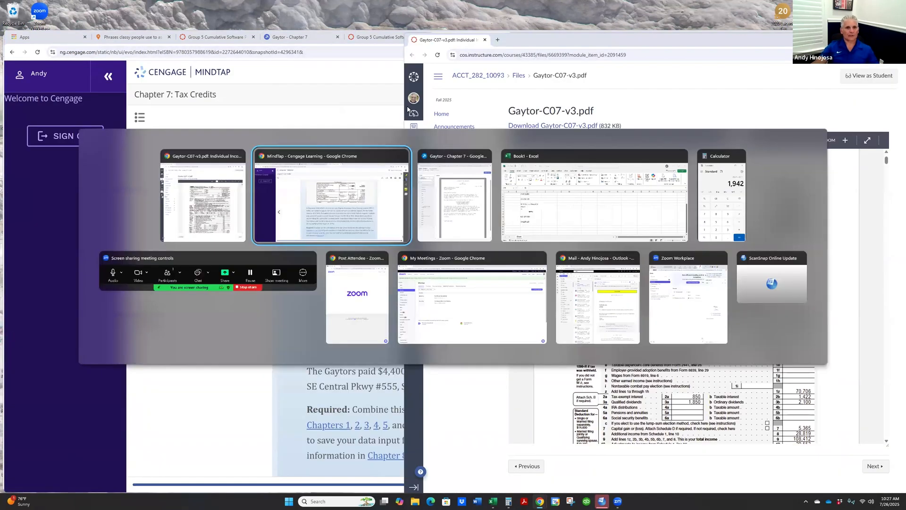
left_click(636, 44)
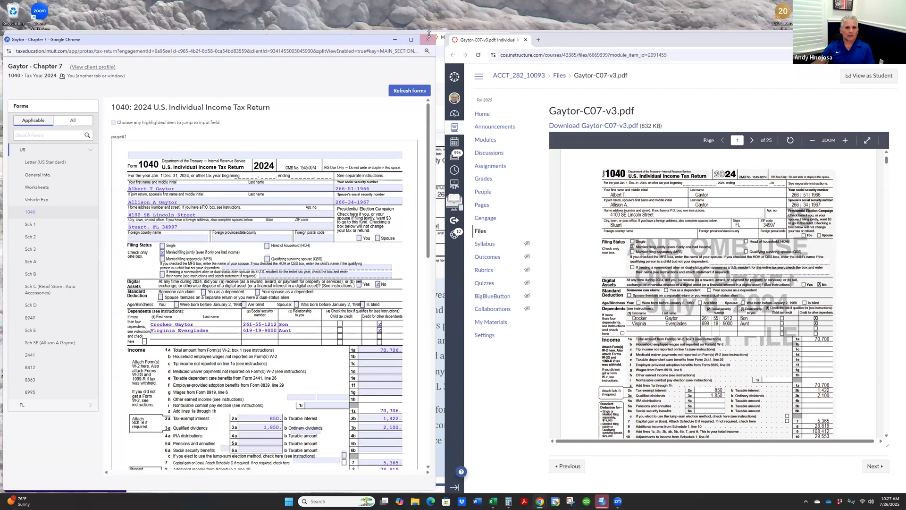
- Correct the aunt's Social Security number in her dependent details and refresh the review forms
left_click(440, 56)
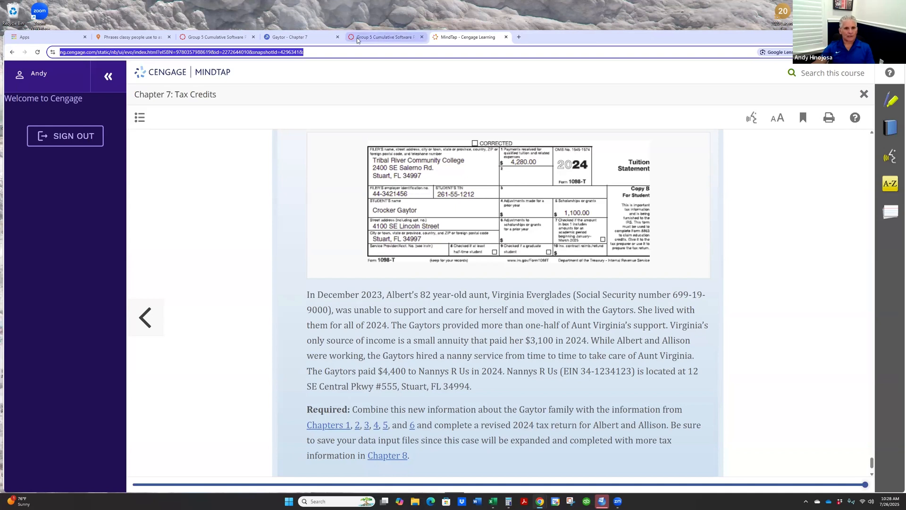
left_click(293, 38)
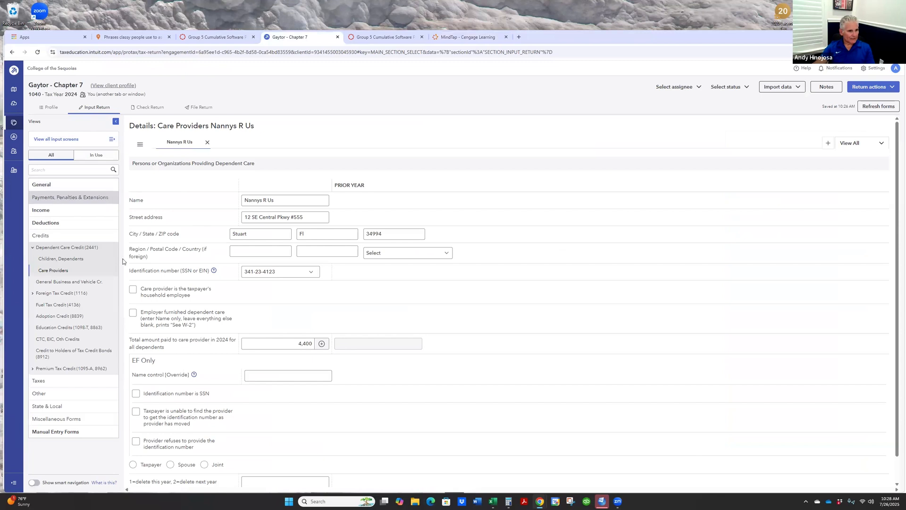
left_click(61, 186)
left_click(56, 209)
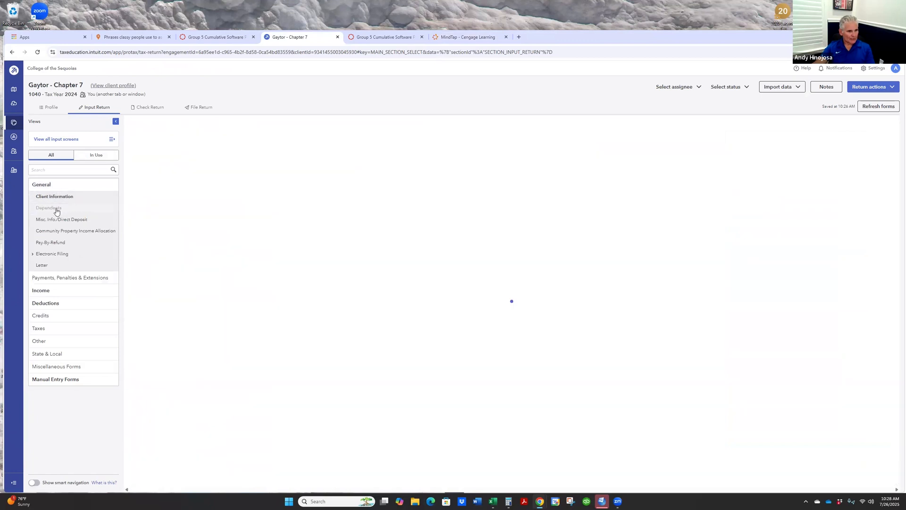
left_click(244, 142)
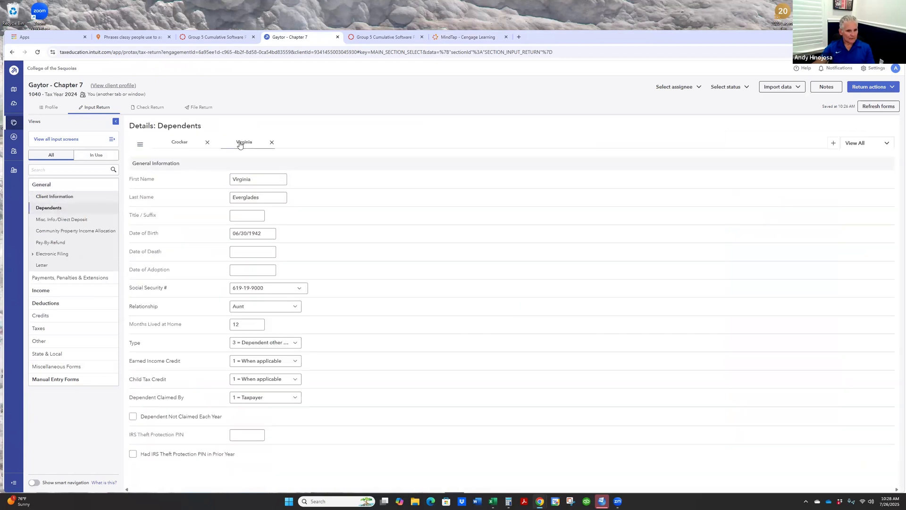
left_click(239, 288)
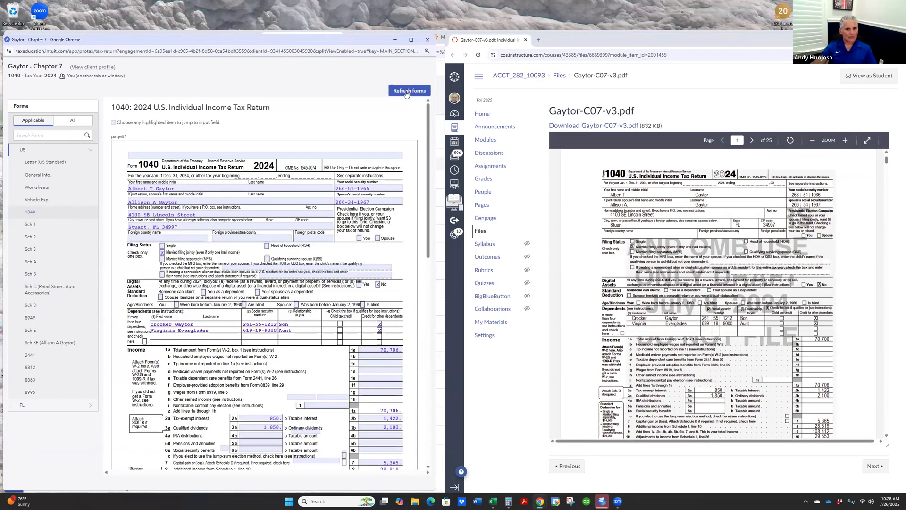
left_click(406, 93)
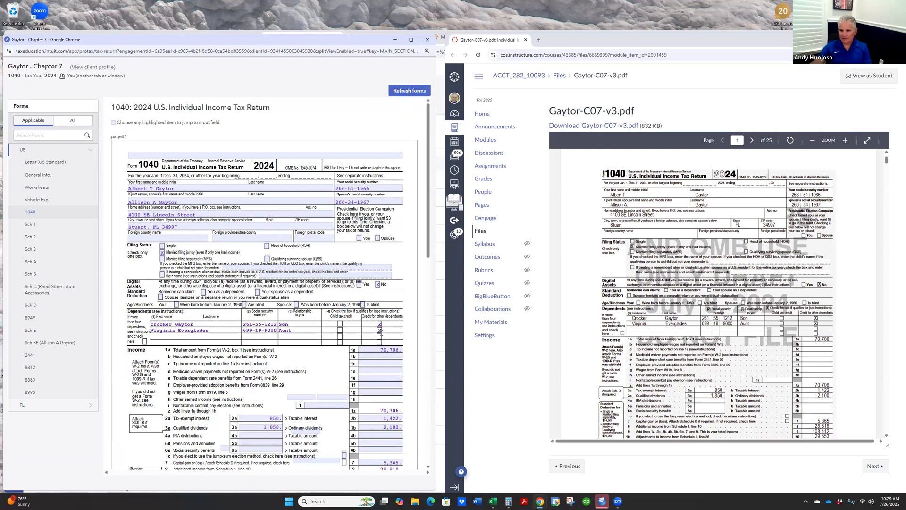
- Compare both pages of Form 1040 line by line with the answer key PDF
scroll(383, 311, "down", 4)
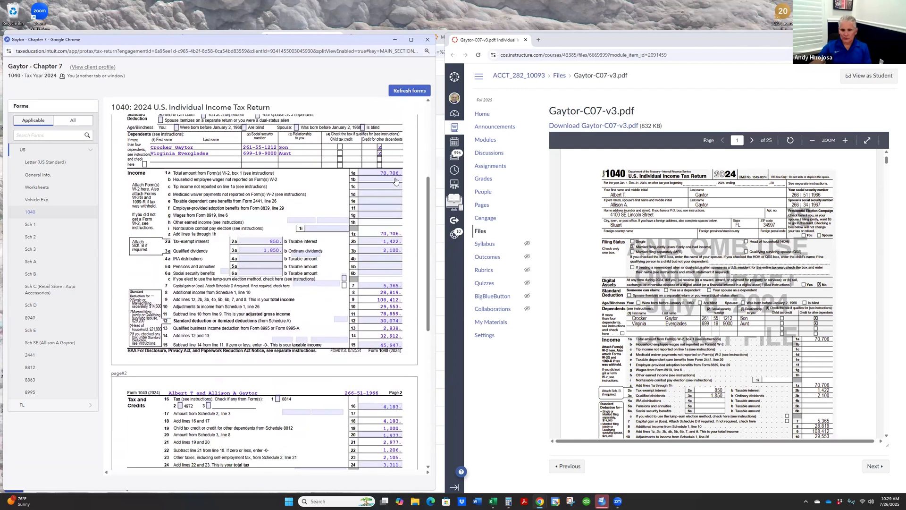
scroll(844, 281, "down", 1)
scroll(844, 280, "down", 3)
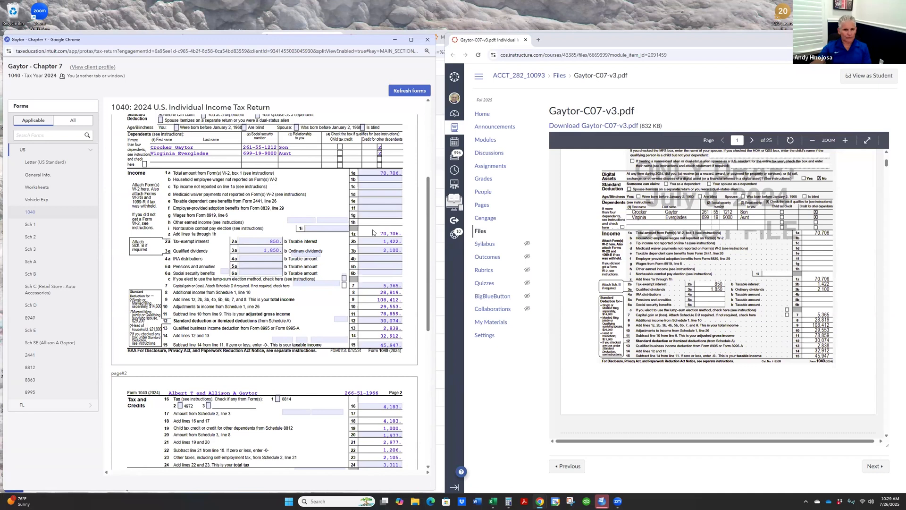
scroll(373, 238, "down", 5)
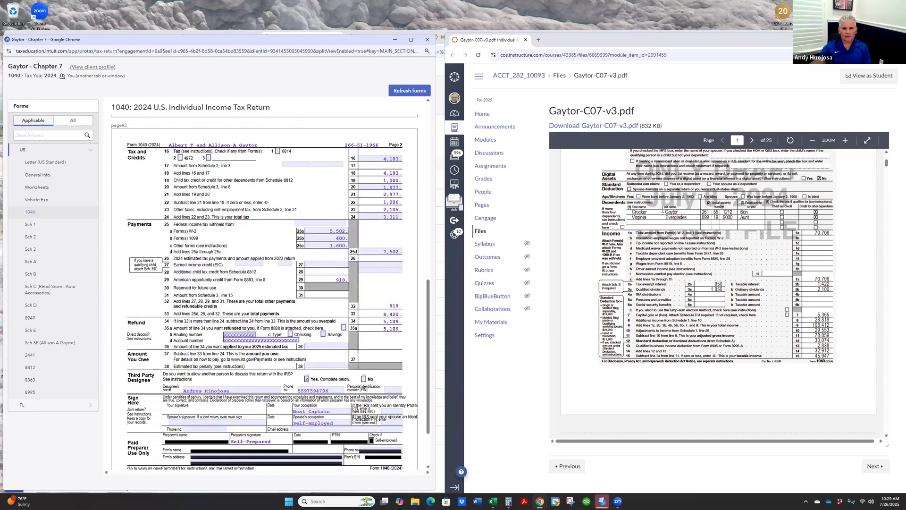
scroll(658, 230, "down", 5)
scroll(657, 229, "down", 3)
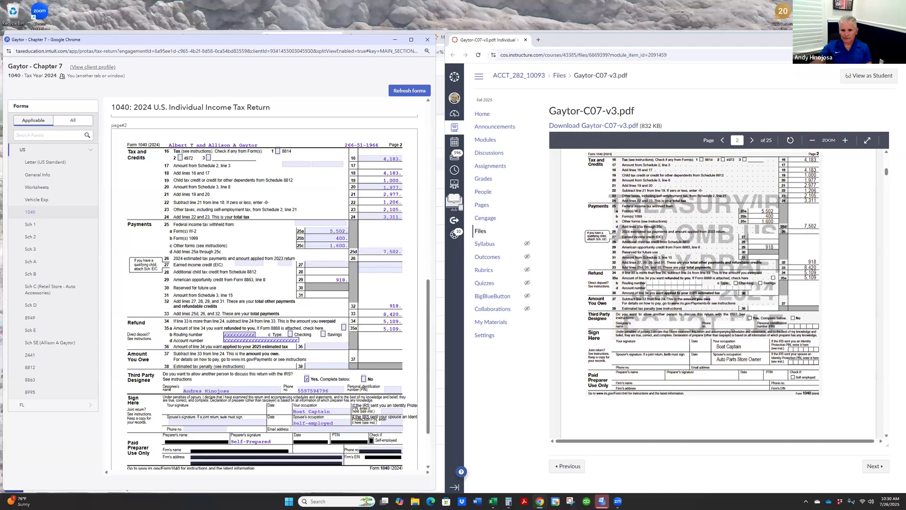
scroll(279, 291, "down", 2)
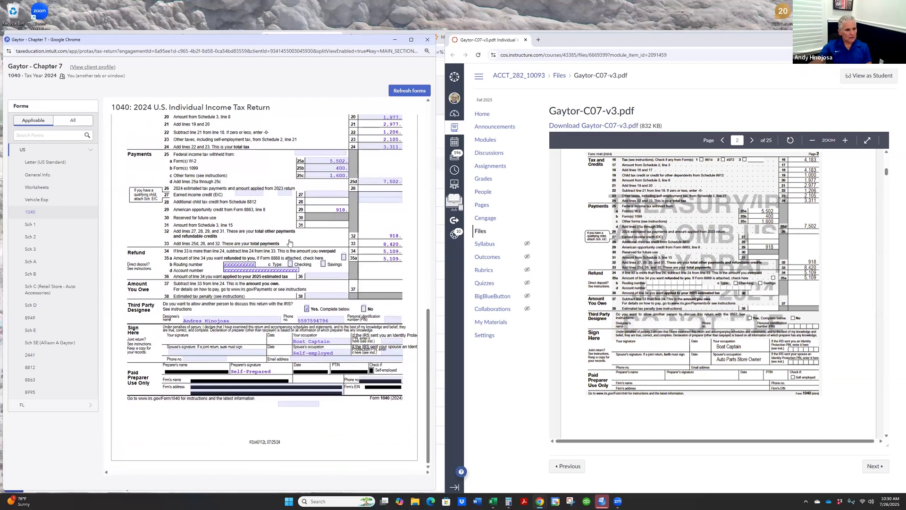
- Compare the additional income and adjustments on Schedule 1 with the answer key PDF
left_click(56, 225)
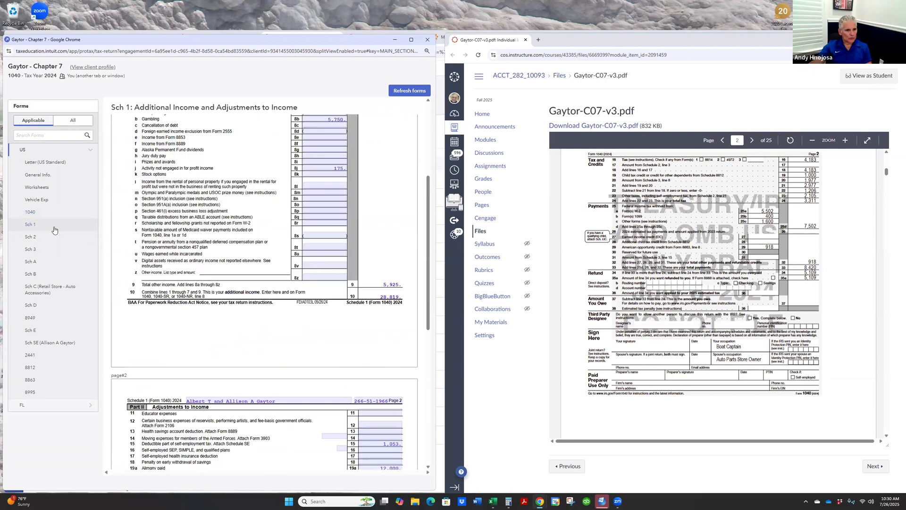
scroll(662, 220, "down", 6)
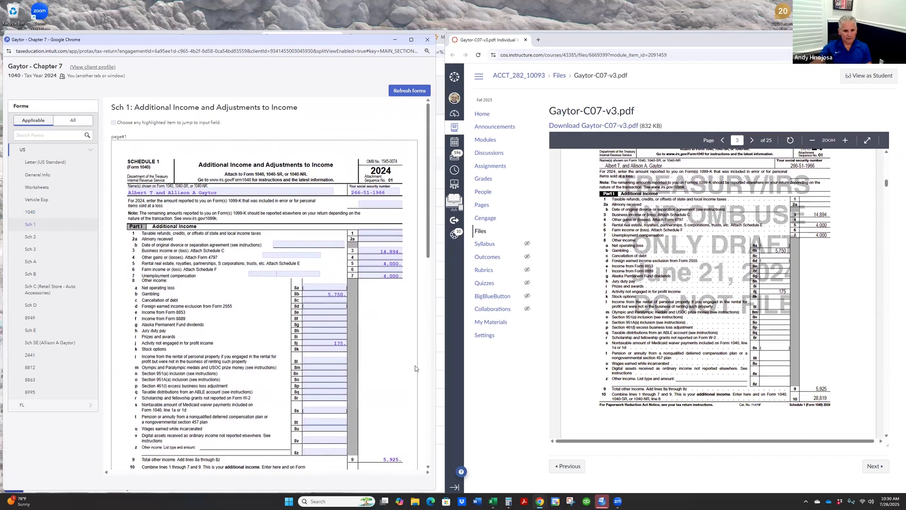
scroll(809, 387, "down", 1)
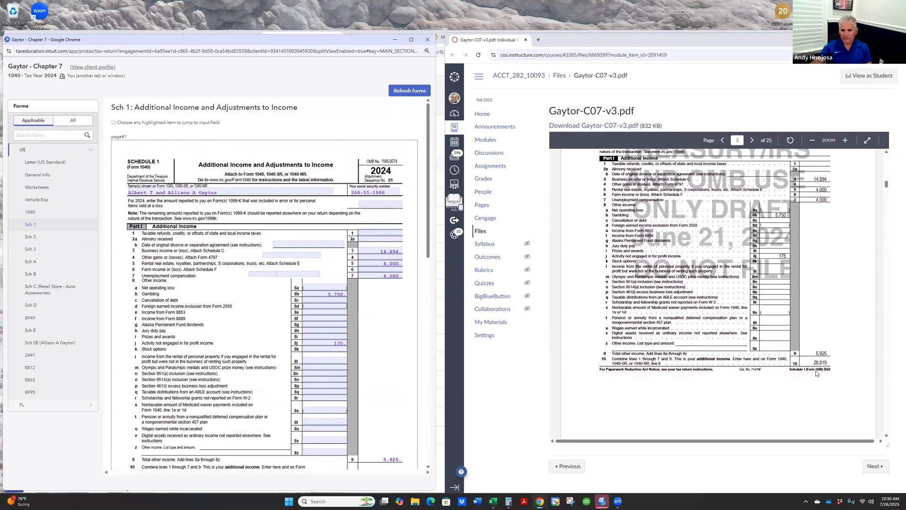
scroll(330, 312, "down", 3)
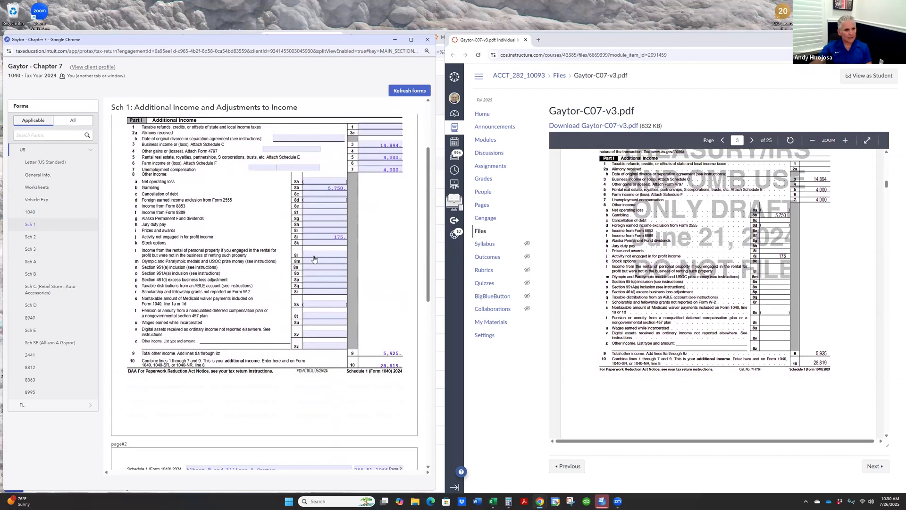
- Compare the additional taxes on Schedule 2 with the matching page of the answer key PDF
left_click(55, 237)
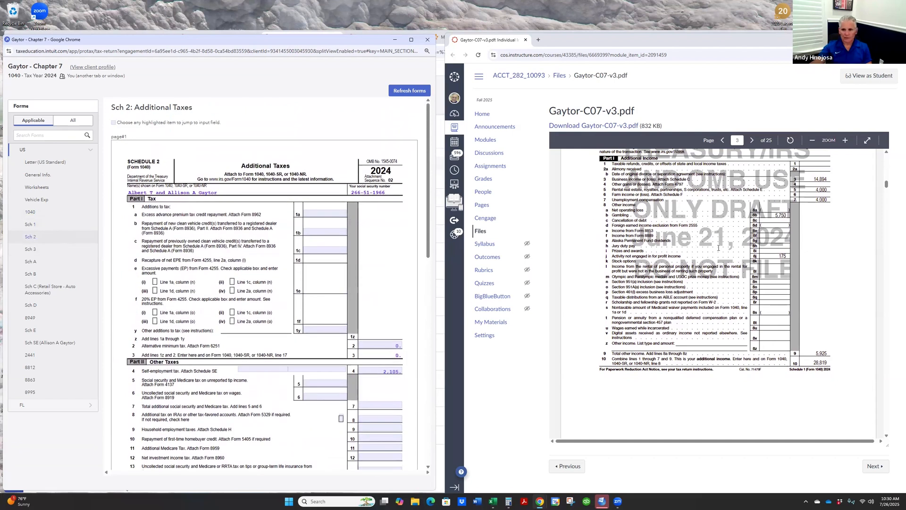
scroll(718, 249, "down", 5)
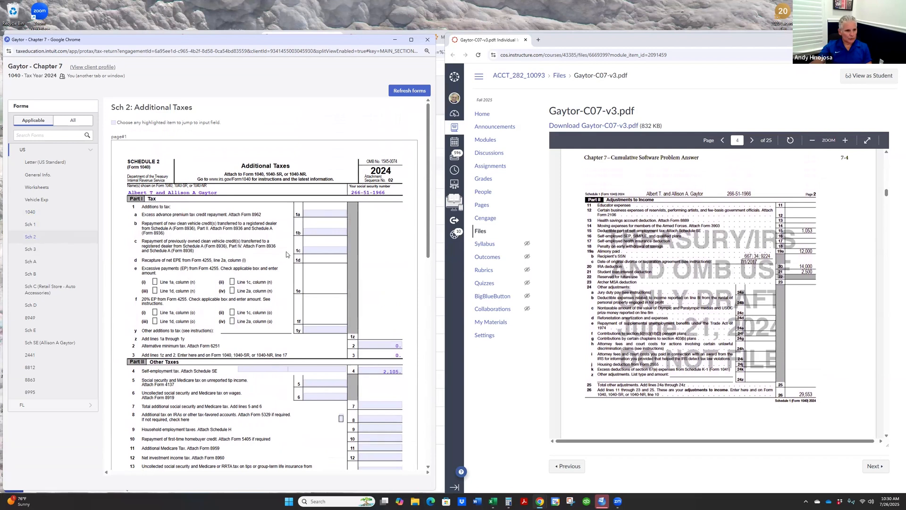
scroll(718, 292, "down", 10)
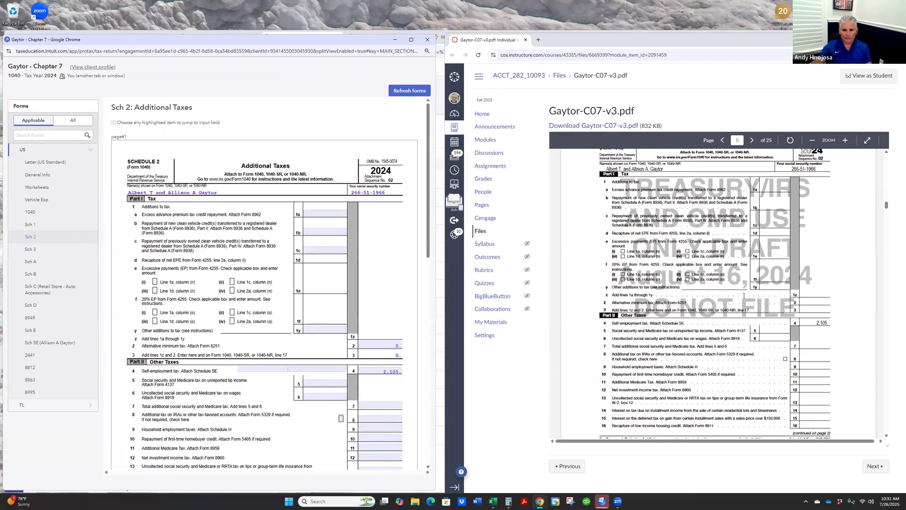
scroll(718, 292, "down", 2)
scroll(343, 305, "down", 9)
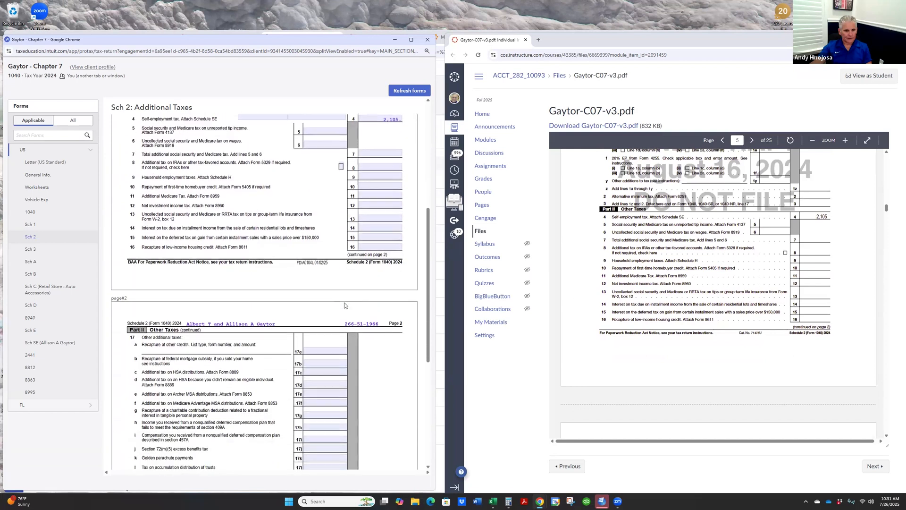
- Finish checking the second page of Schedule 2 and compare the credits and payments on Schedule 3 with the answer key PDF
scroll(709, 327, "down", 8)
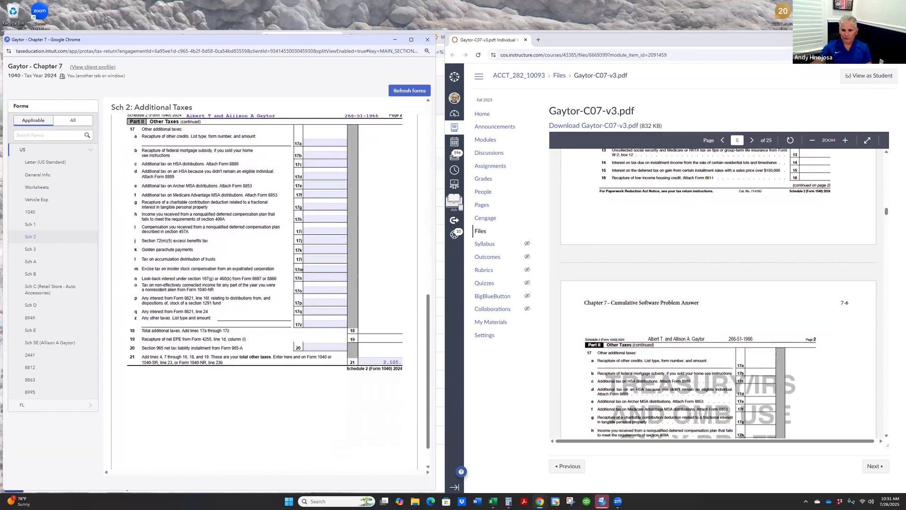
left_click(34, 251)
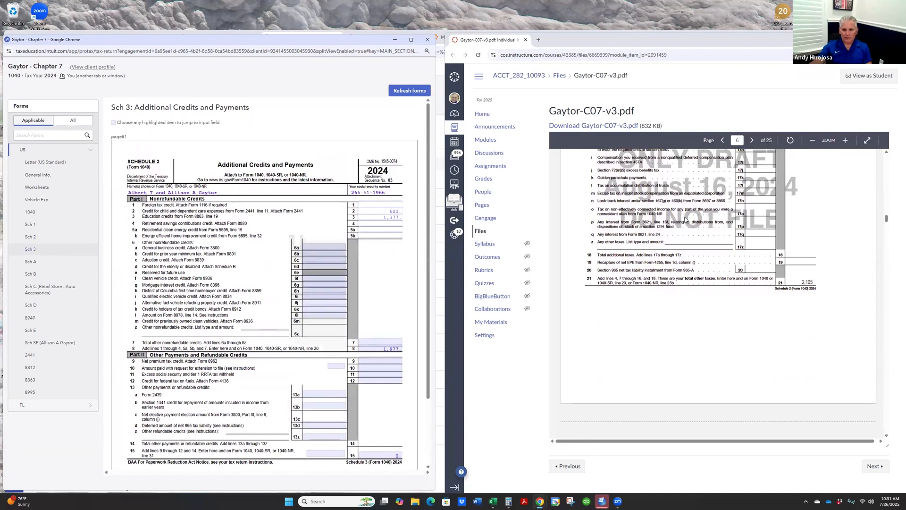
scroll(685, 221, "down", 6)
scroll(689, 217, "down", 2)
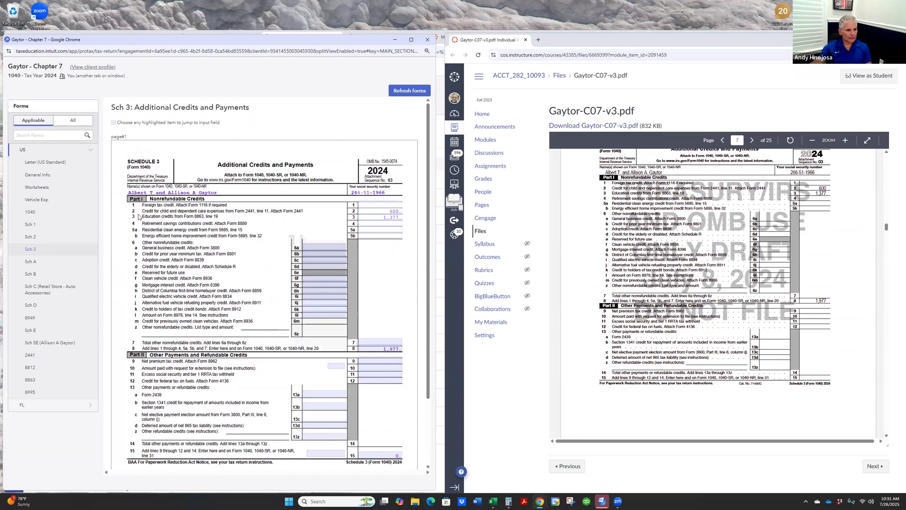
scroll(601, 216, "up", 1)
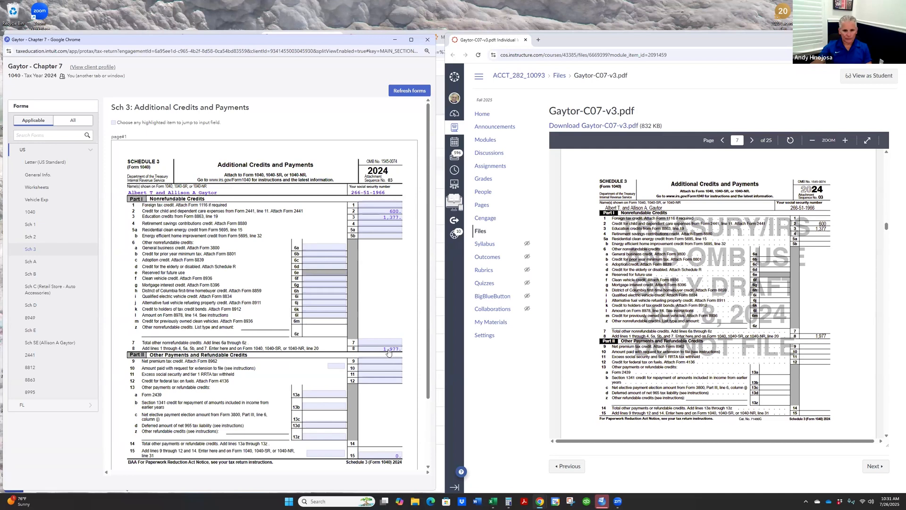
scroll(820, 333, "down", 10)
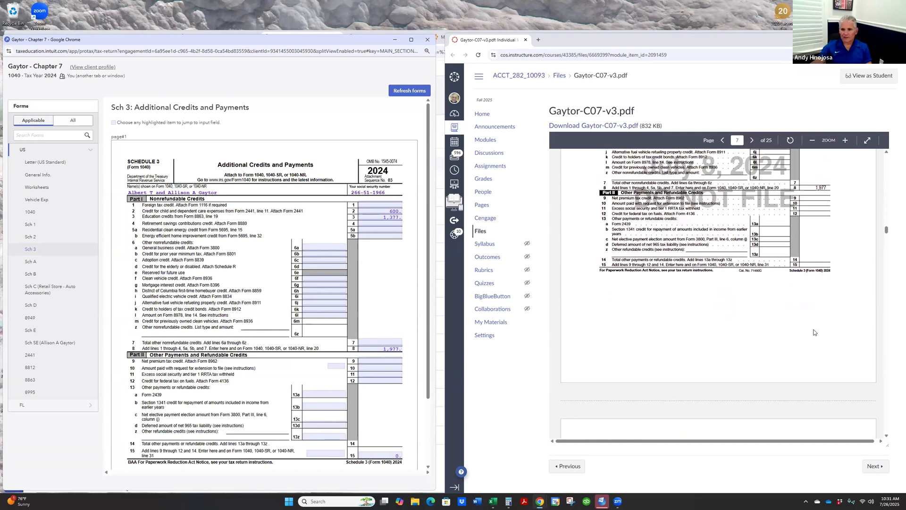
scroll(809, 332, "up", 1)
scroll(319, 290, "down", 3)
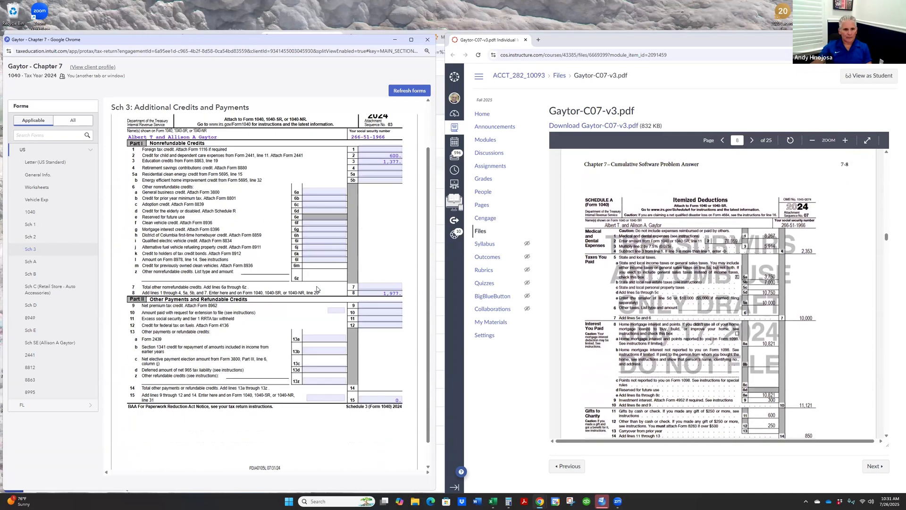
- Compare the itemized deductions on Schedule A with the matching page of the answer key PDF
left_click(31, 260)
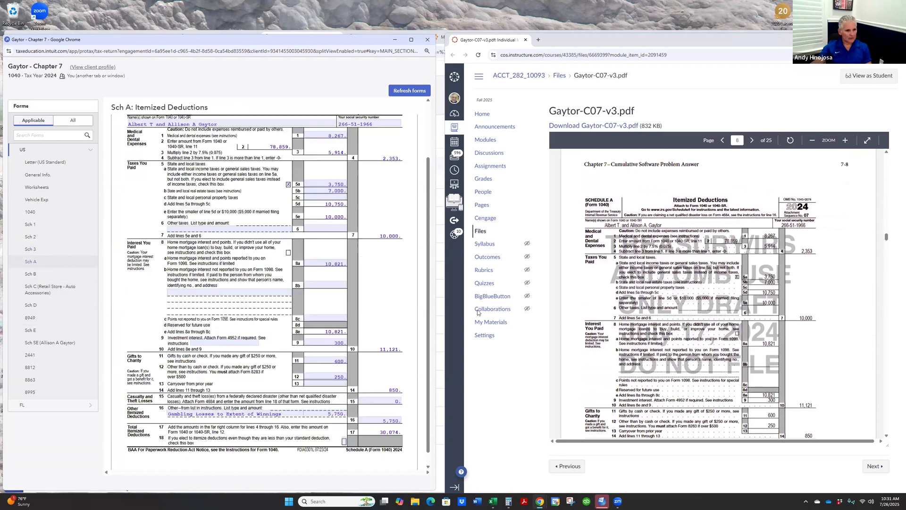
scroll(661, 373, "down", 10)
scroll(739, 358, "up", 3)
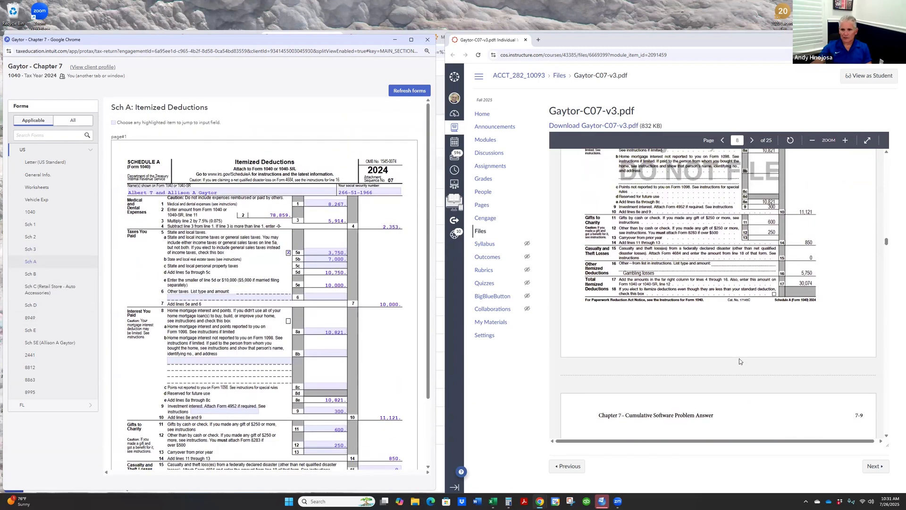
scroll(359, 307, "down", 3)
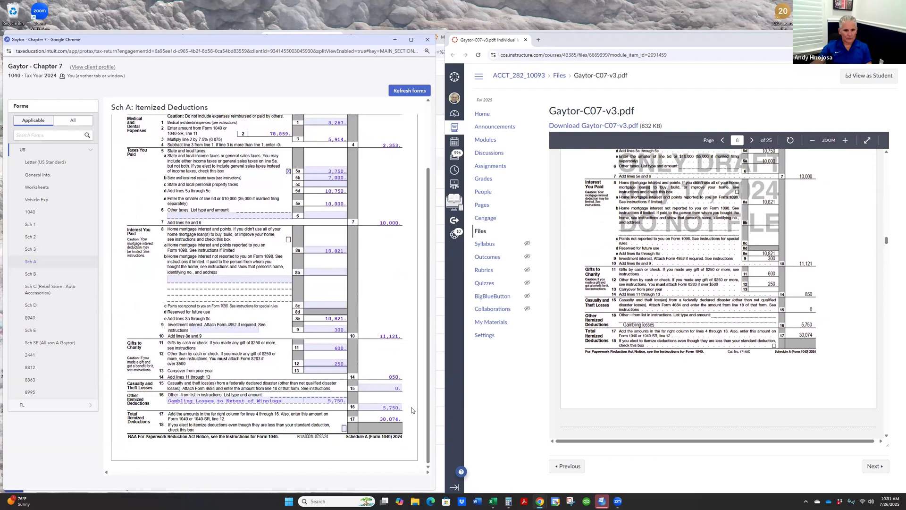
- Compare the interest and ordinary dividends on Schedule B with the matching page of the answer key PDF
scroll(727, 348, "down", 4)
scroll(734, 350, "down", 5)
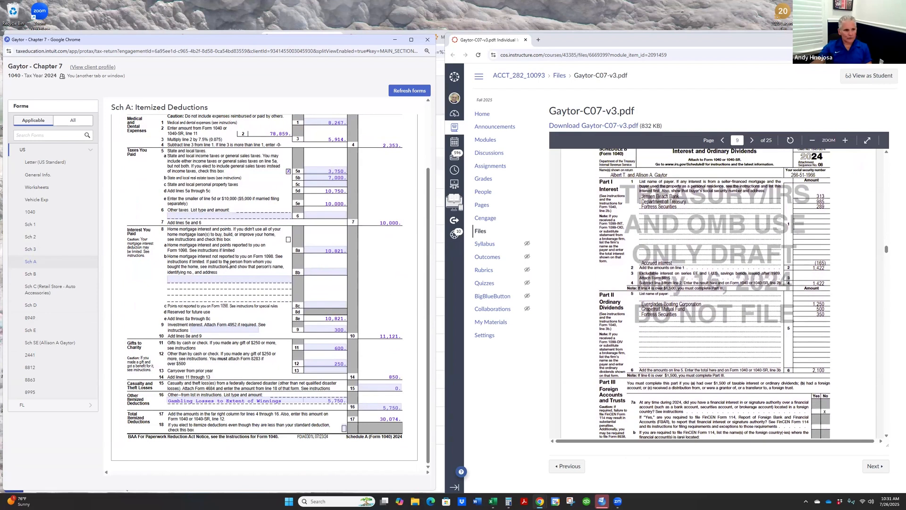
left_click(30, 274)
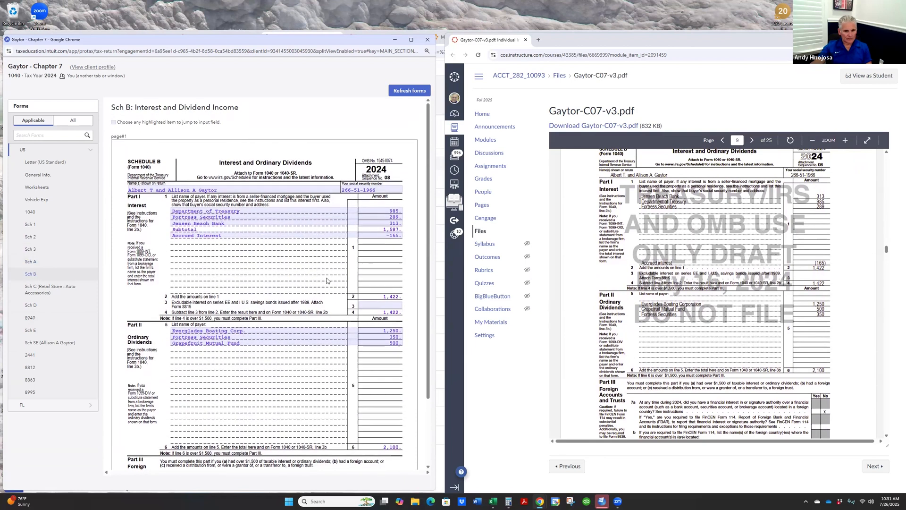
scroll(326, 280, "down", 2)
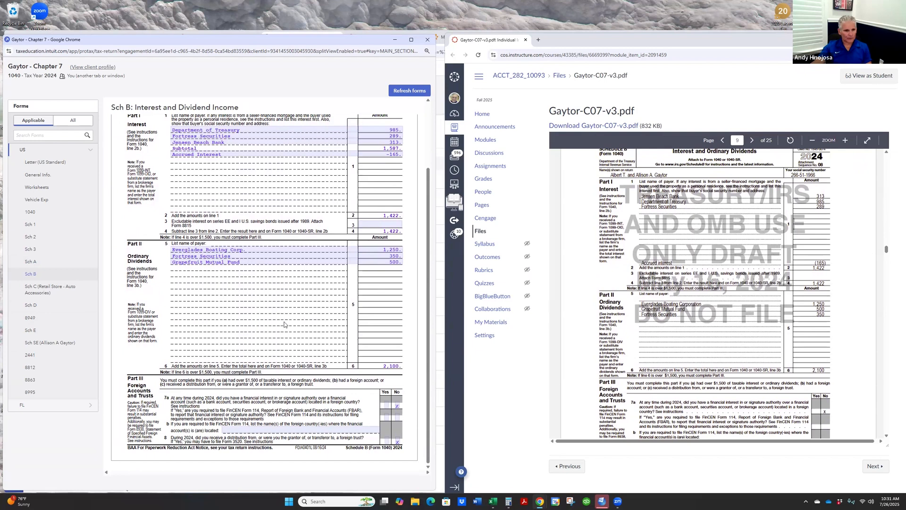
- Compare the retail store's income and expenses on Schedule C with the answer key PDF and review its second page
scroll(185, 304, "down", 6)
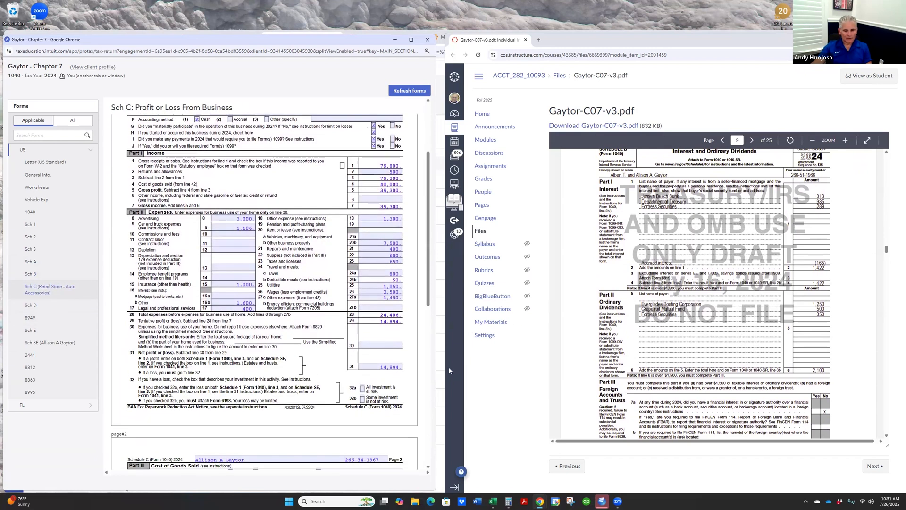
scroll(708, 311, "down", 10)
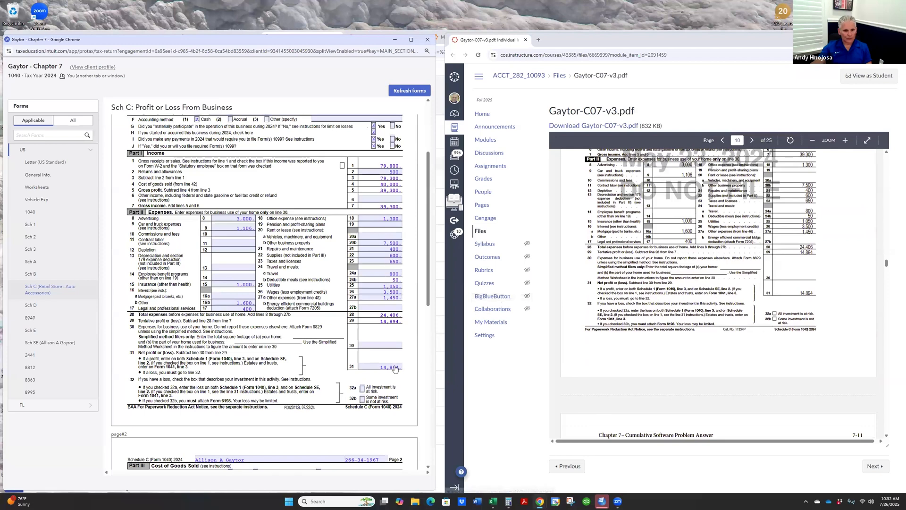
scroll(339, 318, "down", 10)
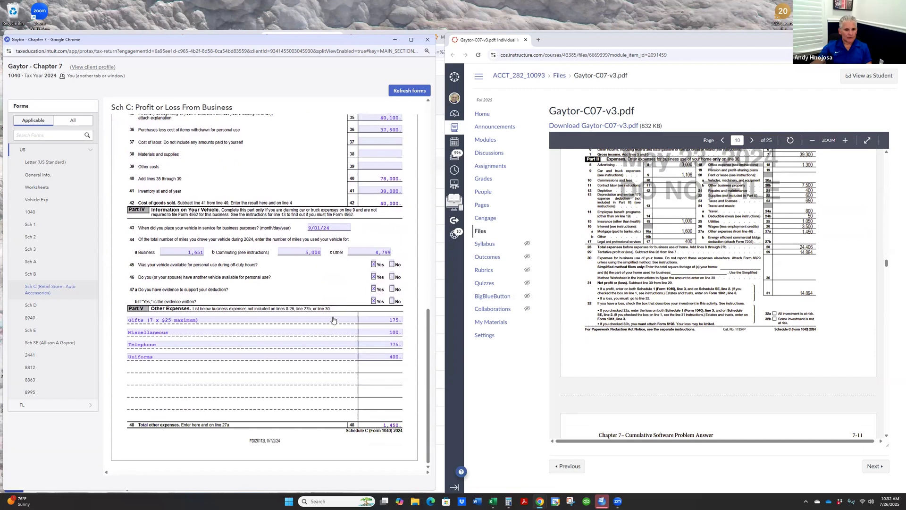
- Compare the capital gains and losses on both pages of Schedule D with the answer key PDF
left_click(31, 305)
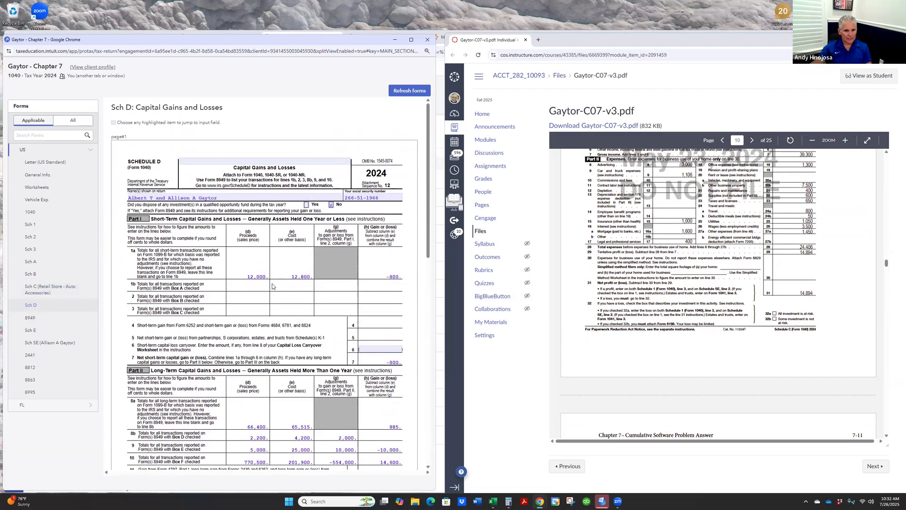
scroll(272, 287, "down", 3)
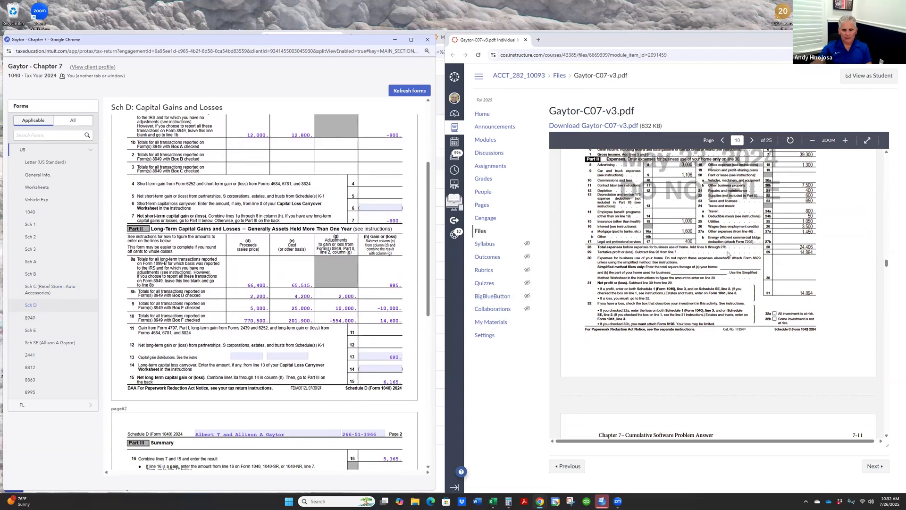
scroll(729, 255, "down", 10)
scroll(739, 287, "down", 2)
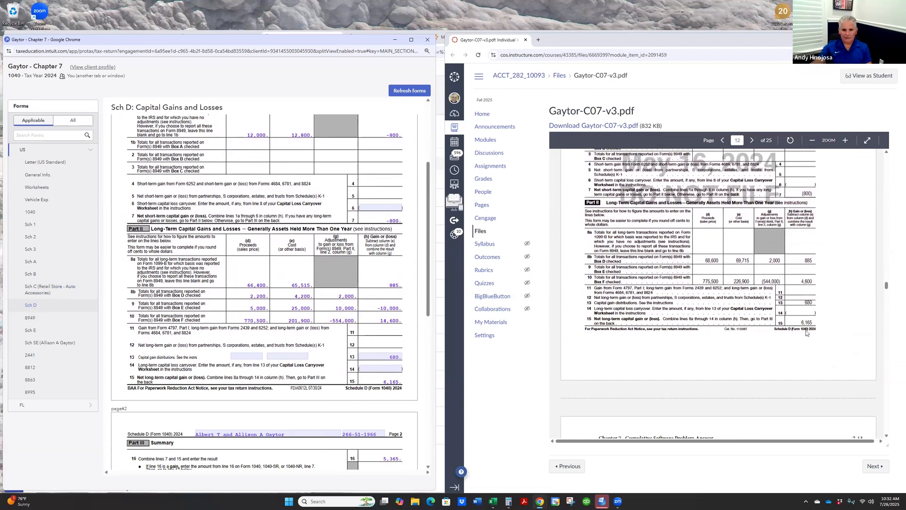
scroll(698, 363, "down", 6)
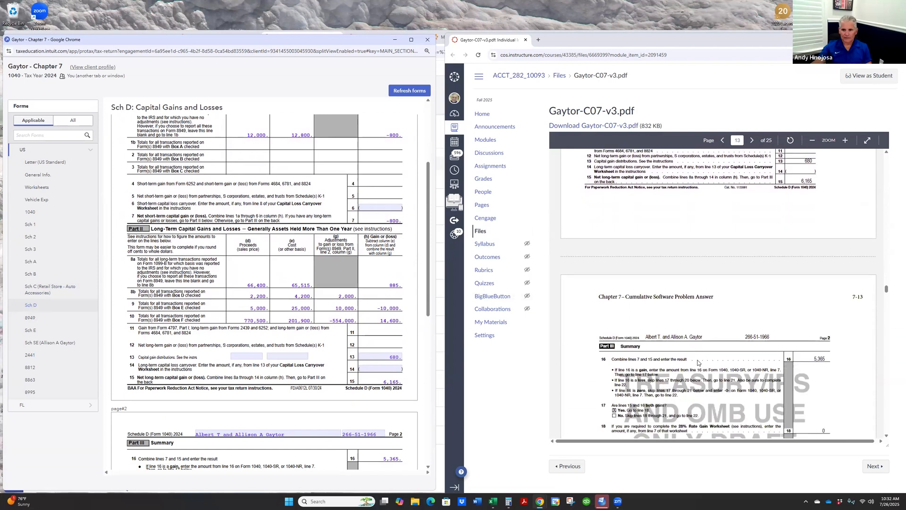
scroll(236, 340, "down", 1)
scroll(235, 339, "down", 4)
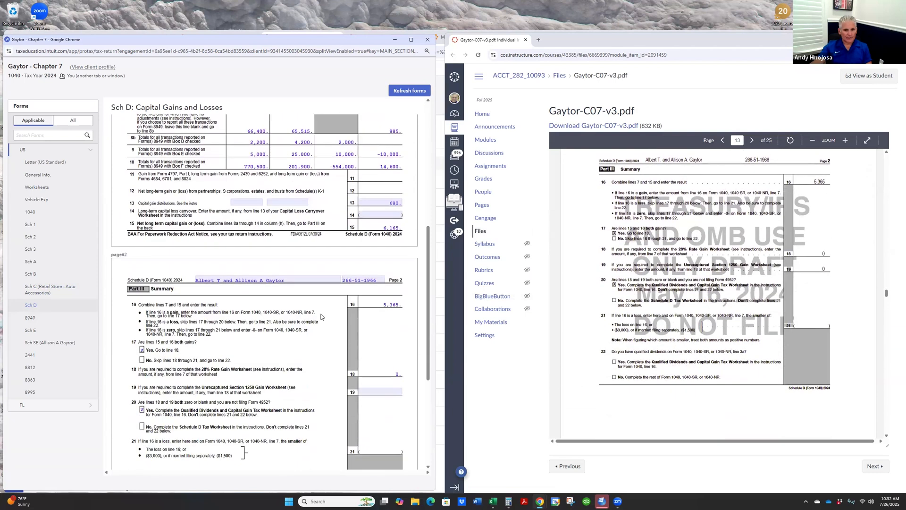
scroll(795, 273, "down", 8)
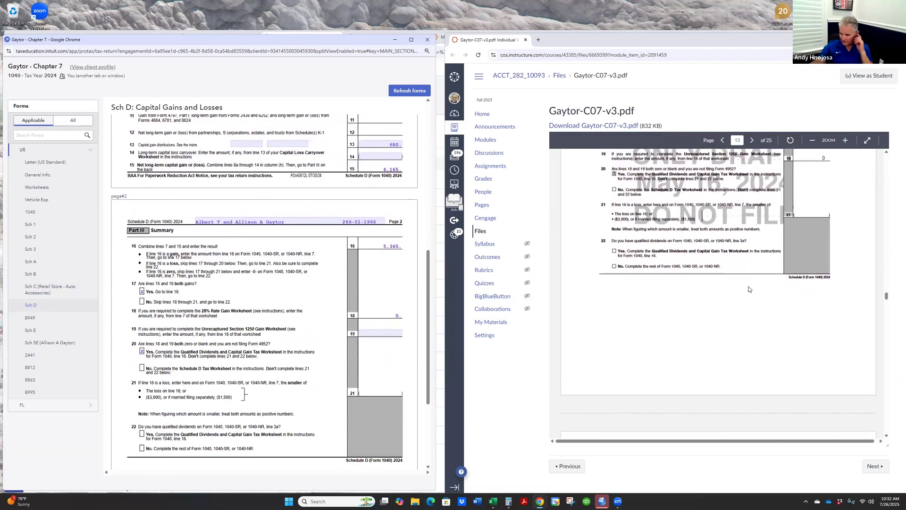
- Look through the short-term and long-term sales listed on the Form 8949 pages of the answer key PDF
scroll(704, 302, "down", 2)
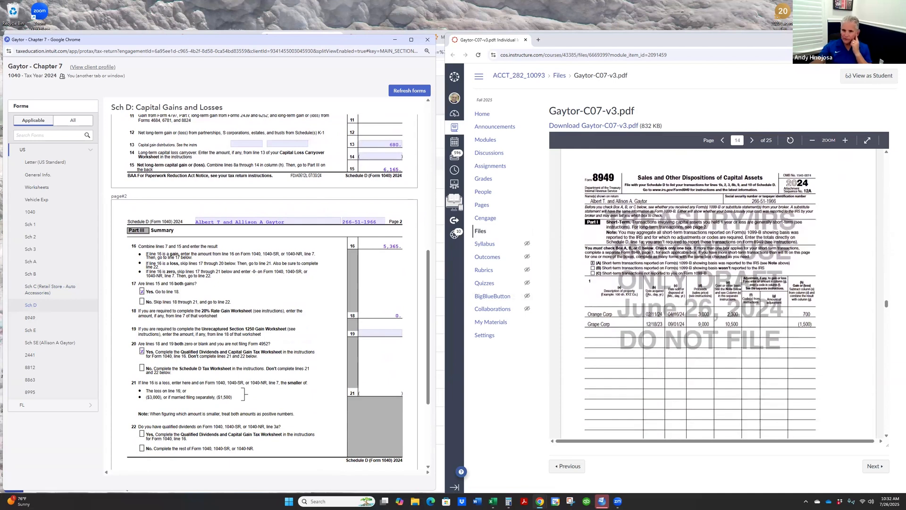
scroll(645, 297, "down", 8)
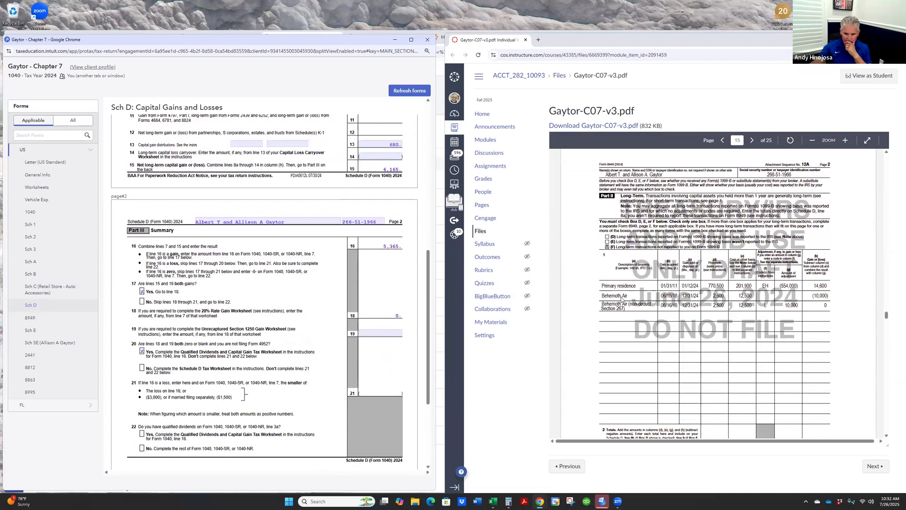
scroll(619, 301, "down", 8)
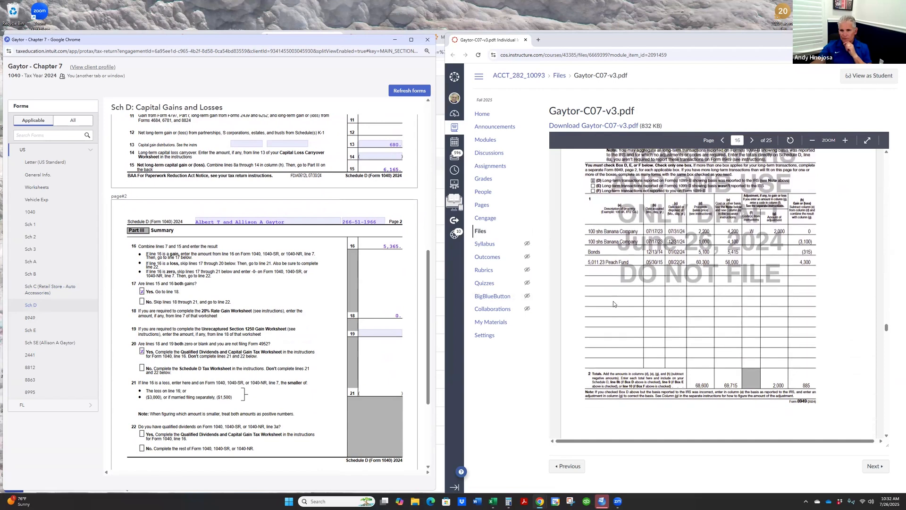
- Compare the rental property income and expenses on Schedule E with the matching page of the answer key PDF
scroll(612, 304, "down", 4)
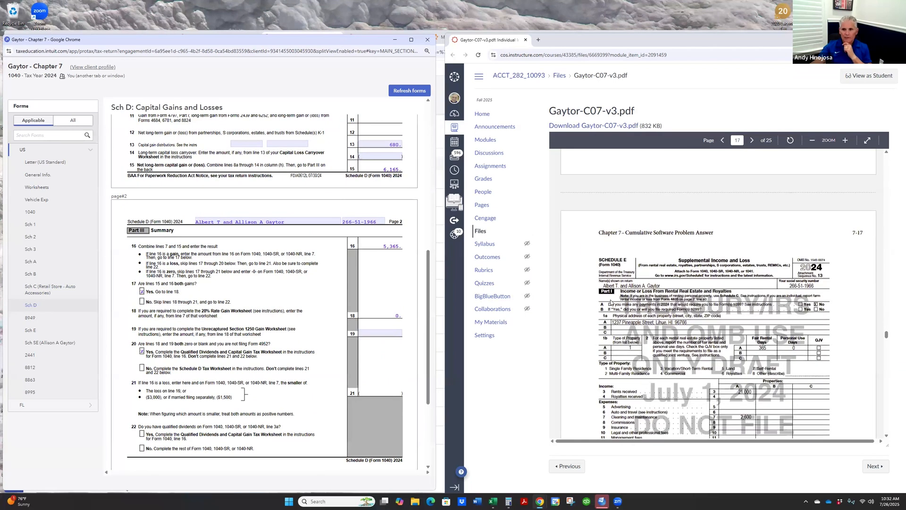
scroll(608, 303, "down", 2)
scroll(605, 299, "down", 2)
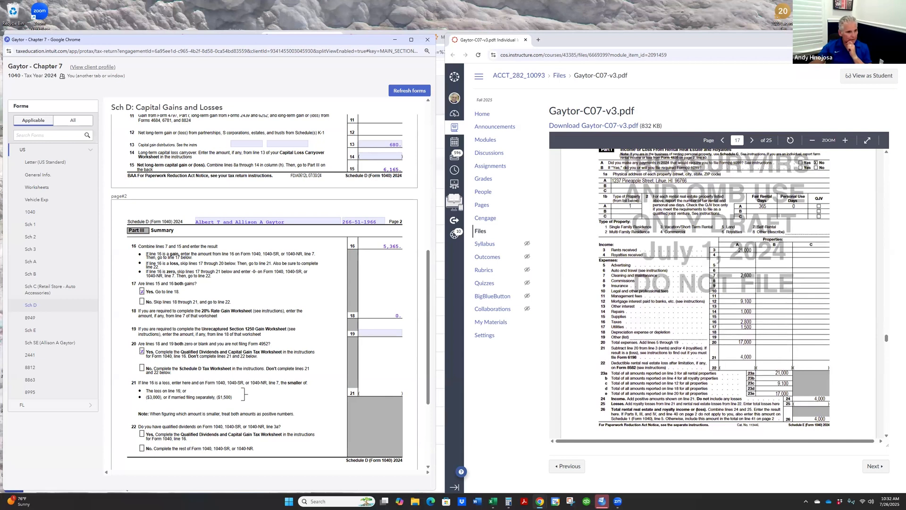
left_click(52, 330)
scroll(376, 337, "down", 3)
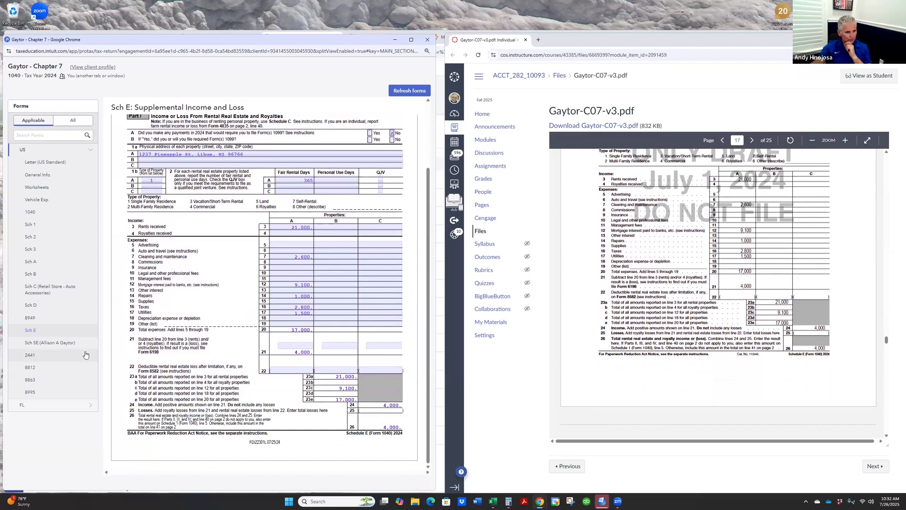
- Compare the care provider, qualifying person and credit amounts on Form 2441 with the answer key PDF
left_click(41, 357)
scroll(806, 269, "down", 10)
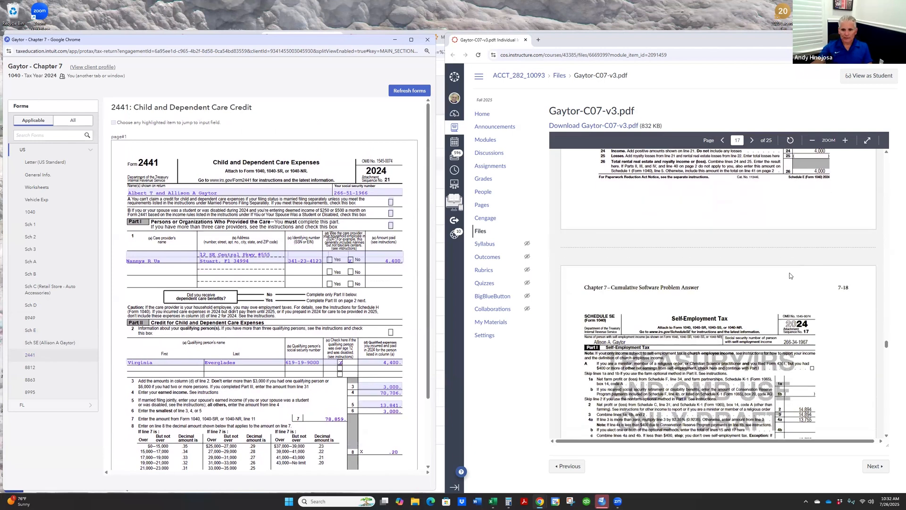
scroll(783, 279, "down", 4)
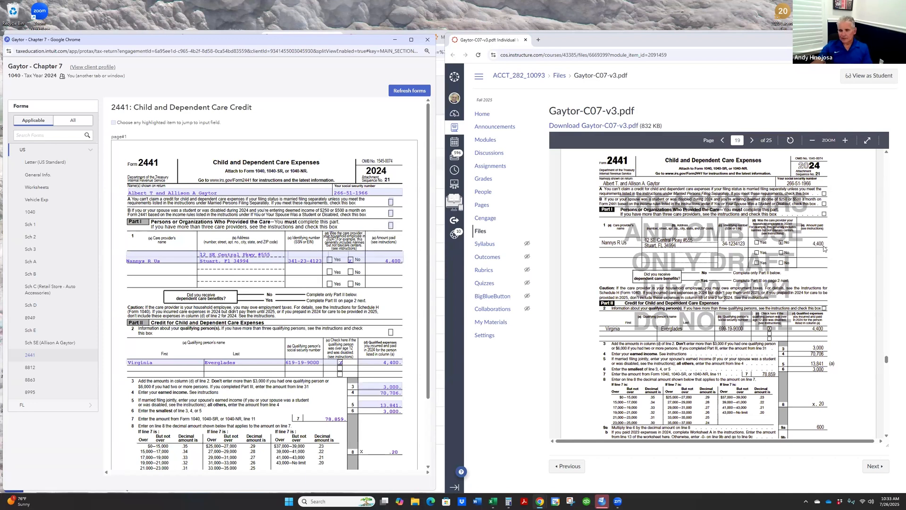
scroll(824, 276, "up", 1)
scroll(824, 275, "down", 2)
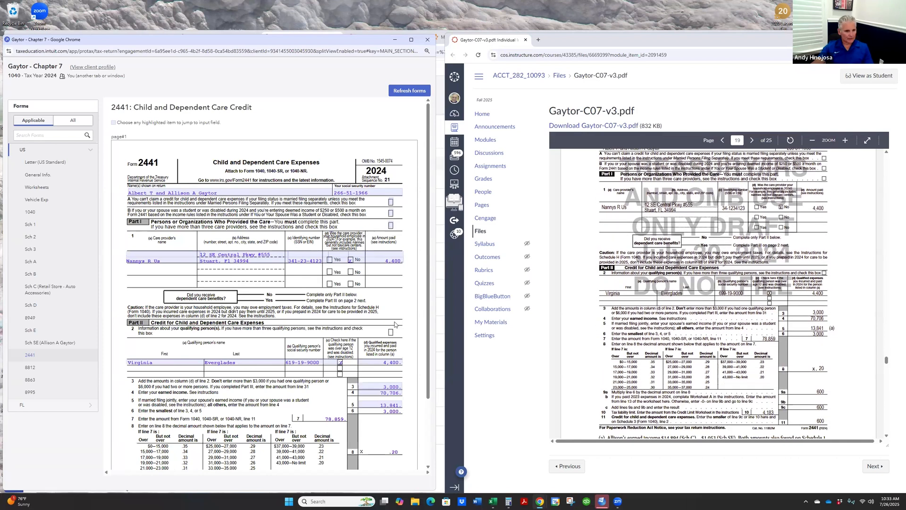
scroll(396, 325, "down", 1)
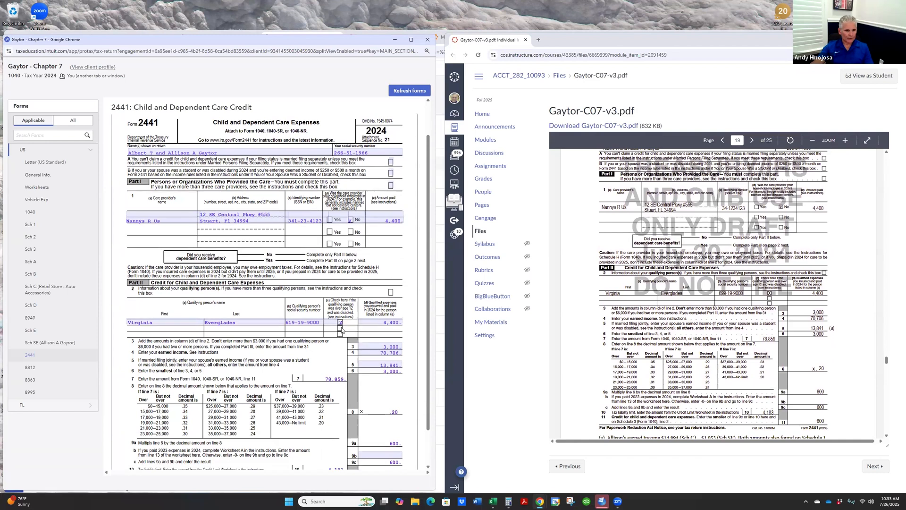
scroll(189, 299, "down", 1)
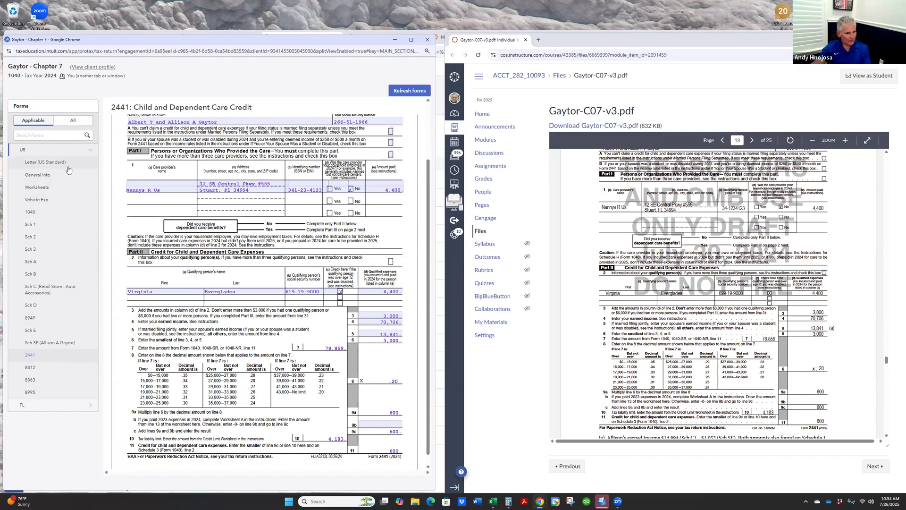
- Return to the input return and review the Nannys R Us care provider details under the dependent care credit
key("alt+Tab")
left_click(47, 321)
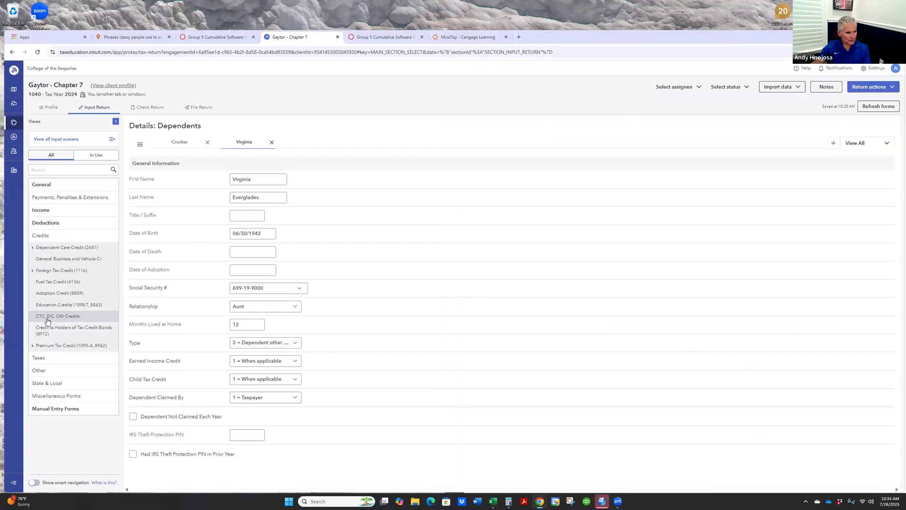
left_click(67, 248)
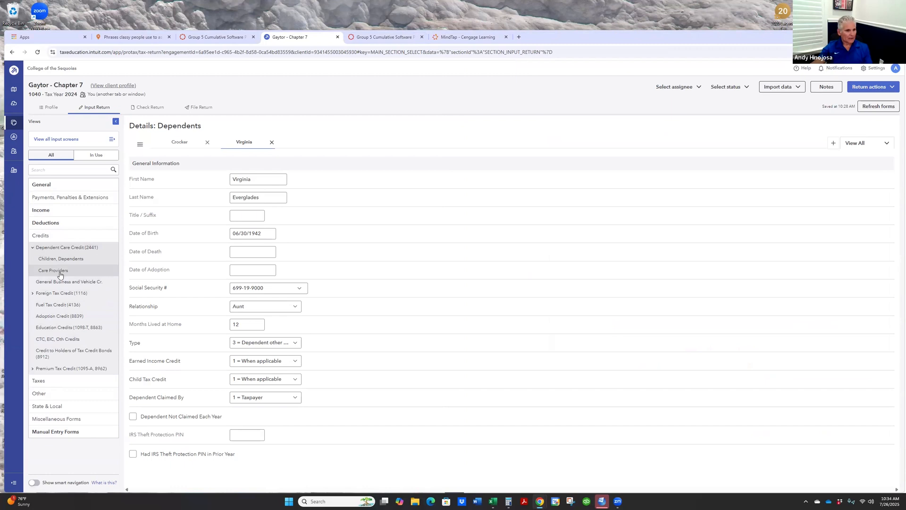
left_click(60, 274)
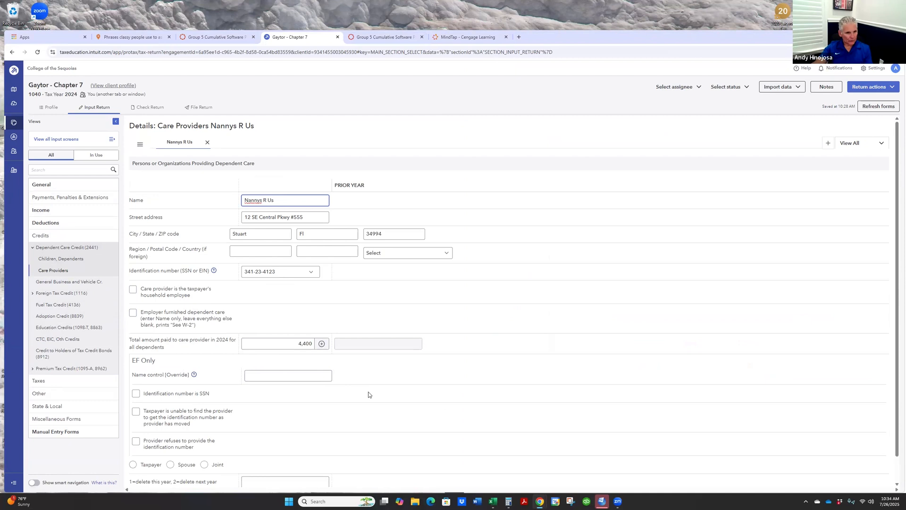
scroll(368, 393, "down", 1)
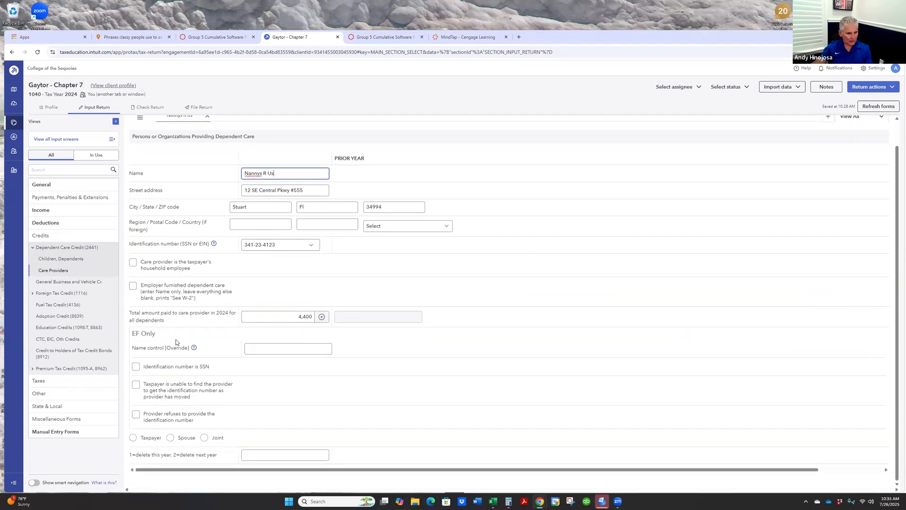